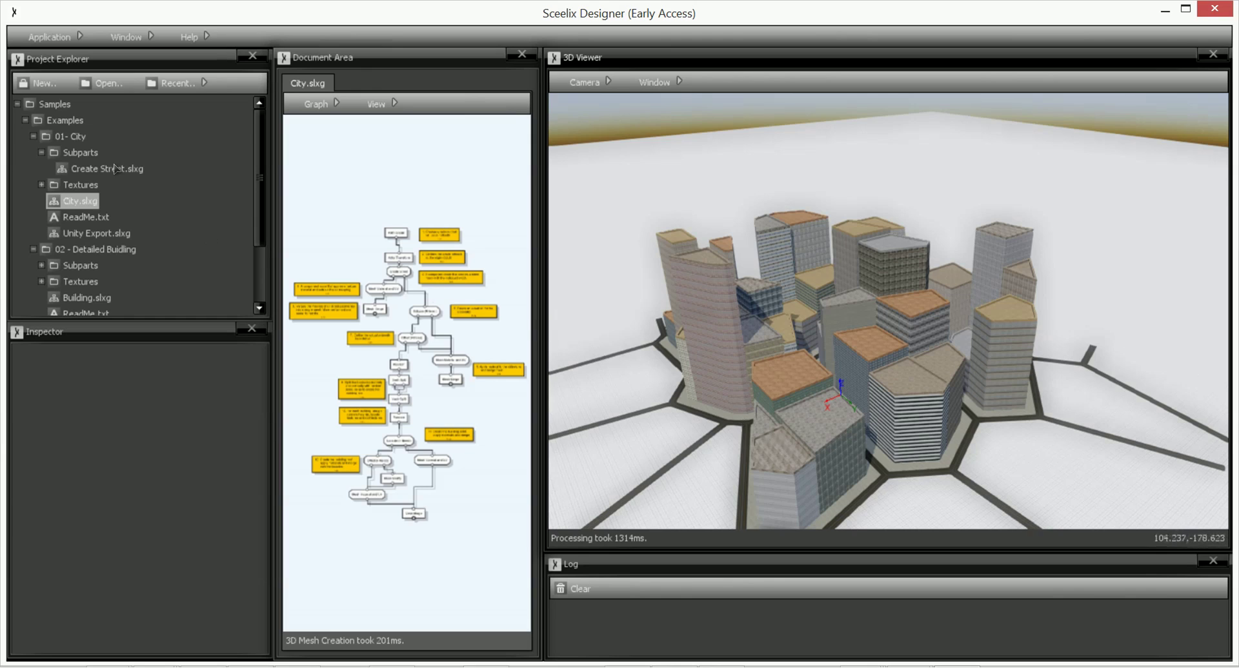
Create a new project, replacing the default name MyProject with PyramidCity.
click(45, 83)
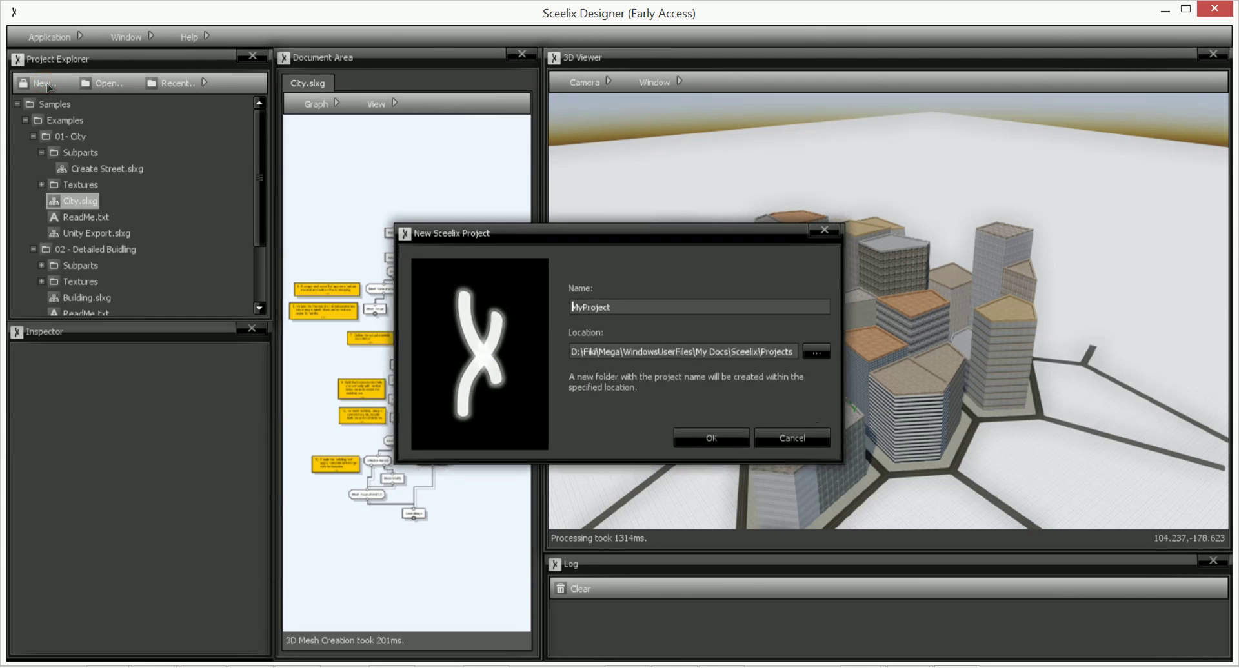
double_click(624, 305)
text(PyramidCity)
click(716, 438)
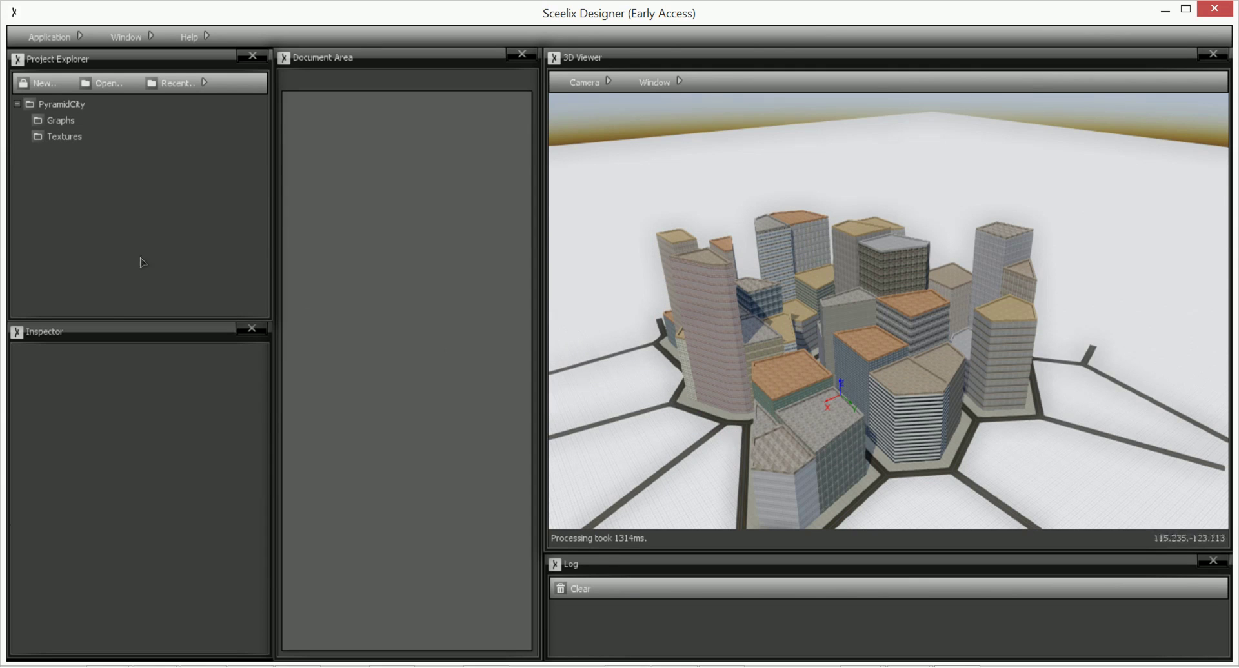
Add a new graph item to the Graphs folder, renaming Graph1 to PyramidCity.
right_click(61, 126)
mouse_move(71, 130)
click(187, 132)
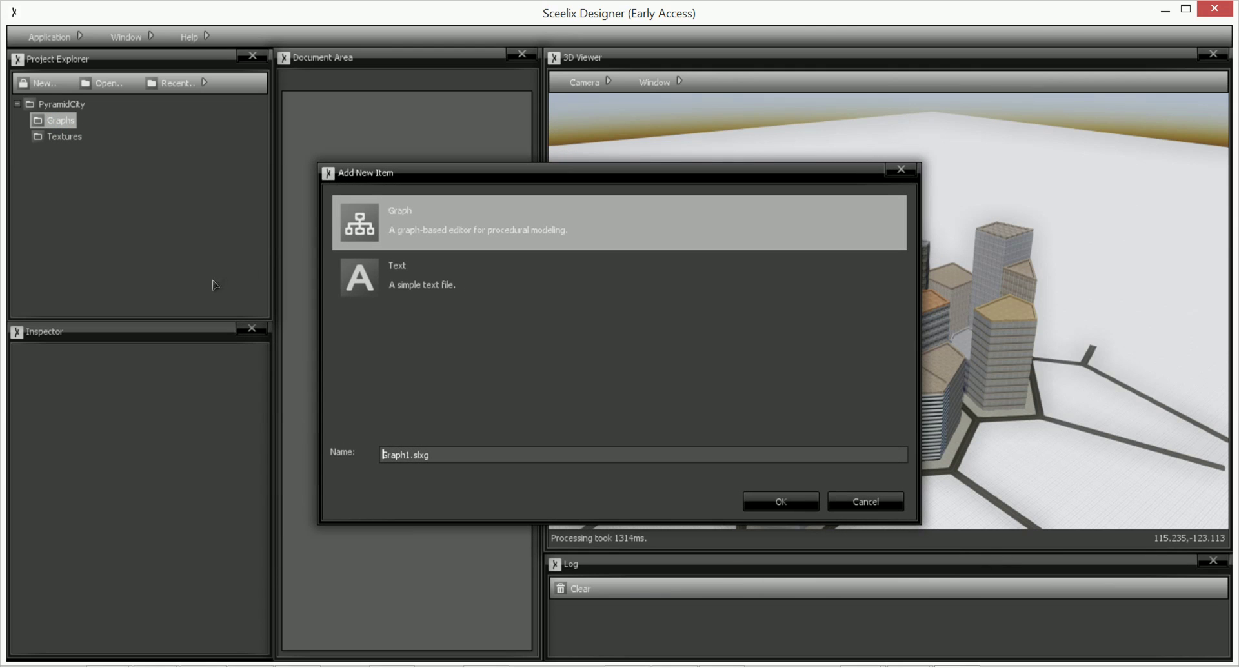
key(Right)
key(Right)
key(Right)
key(shift+Home)
text(PyramidCity)
click(781, 502)
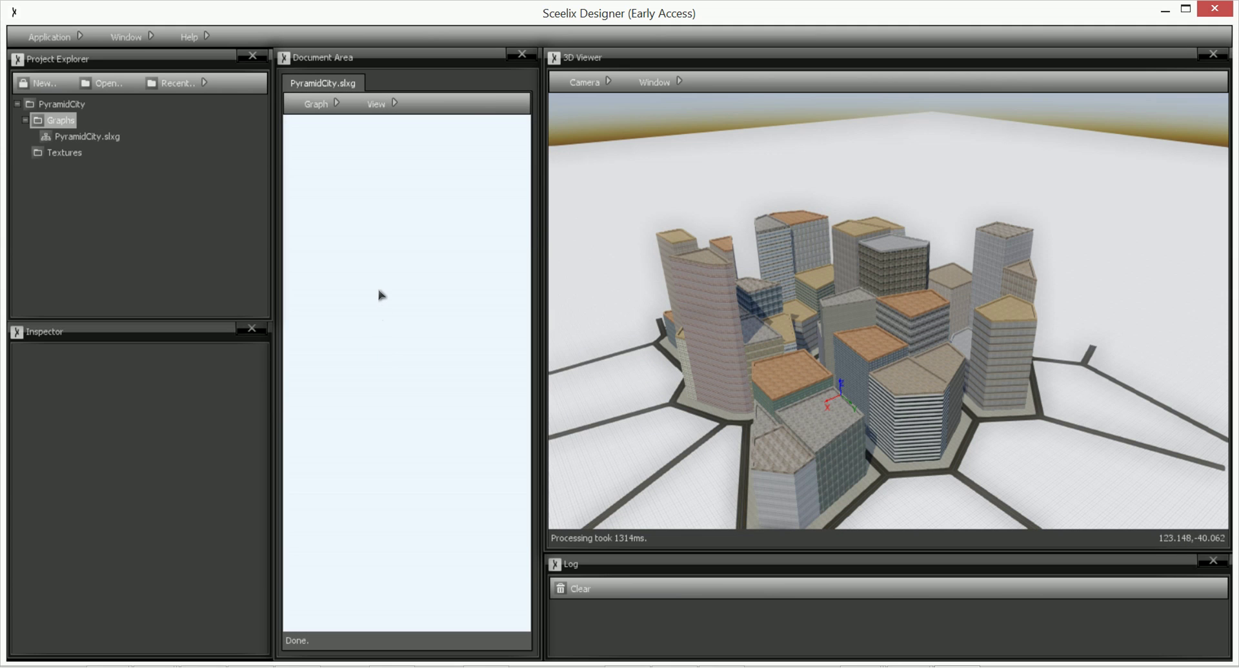
Add a Path Create node to the graph canvas and move it up.
right_click(368, 234)
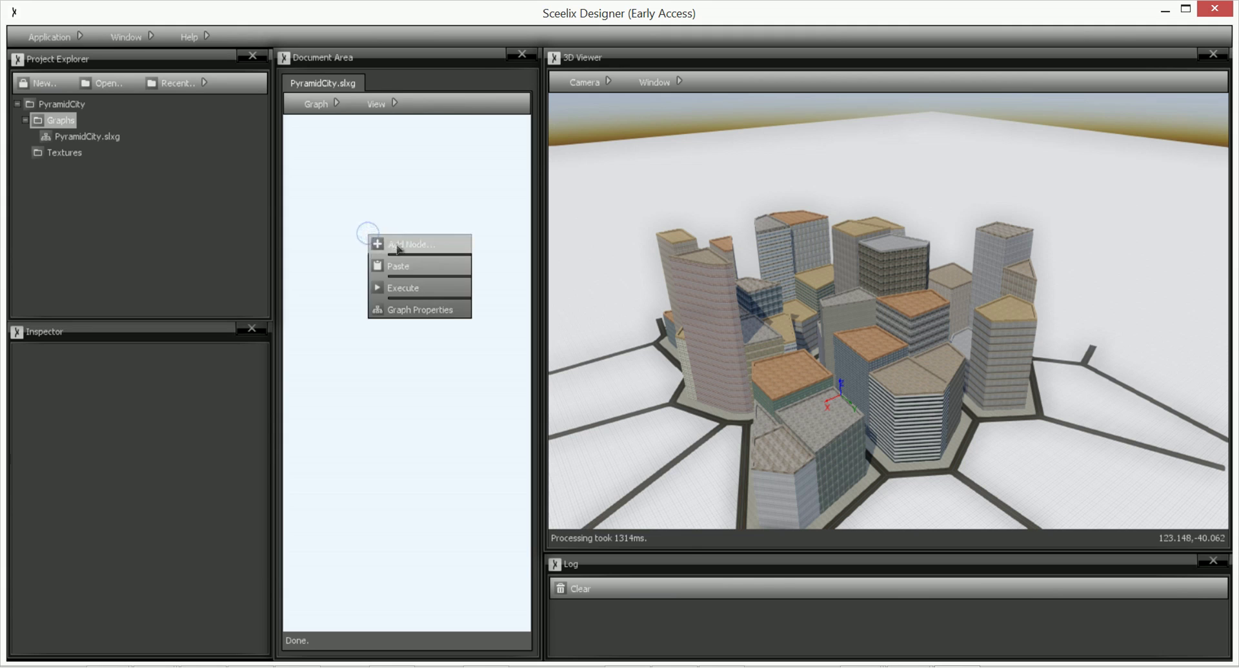
click(397, 247)
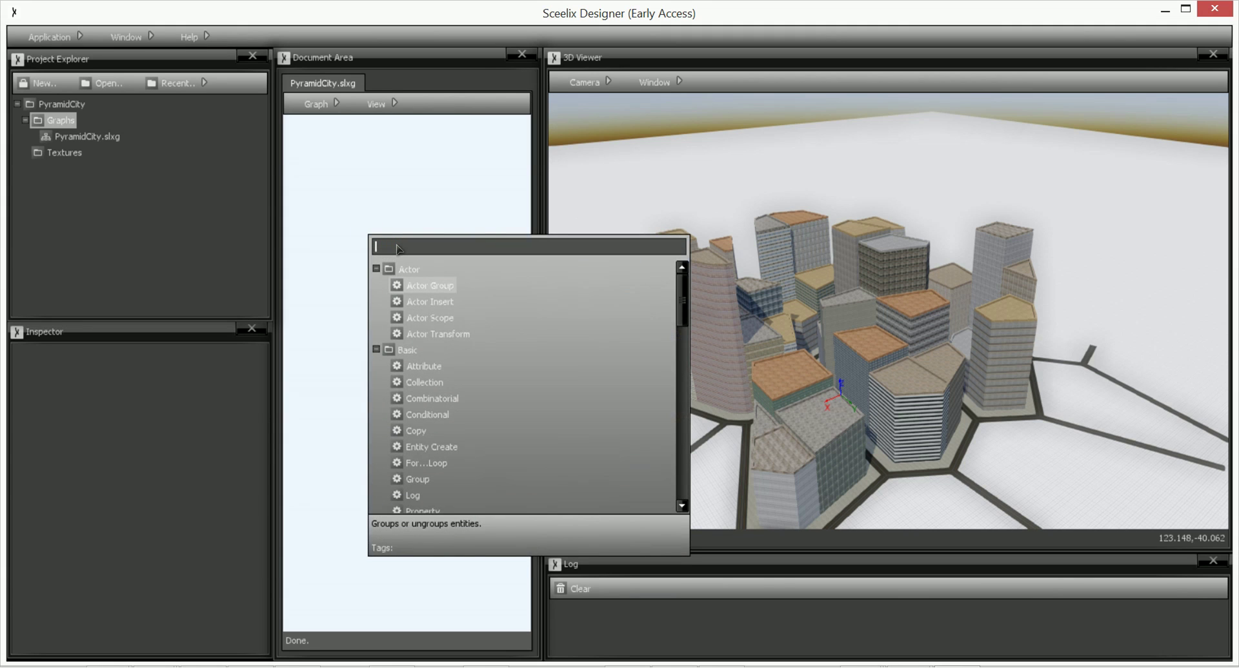
text(path)
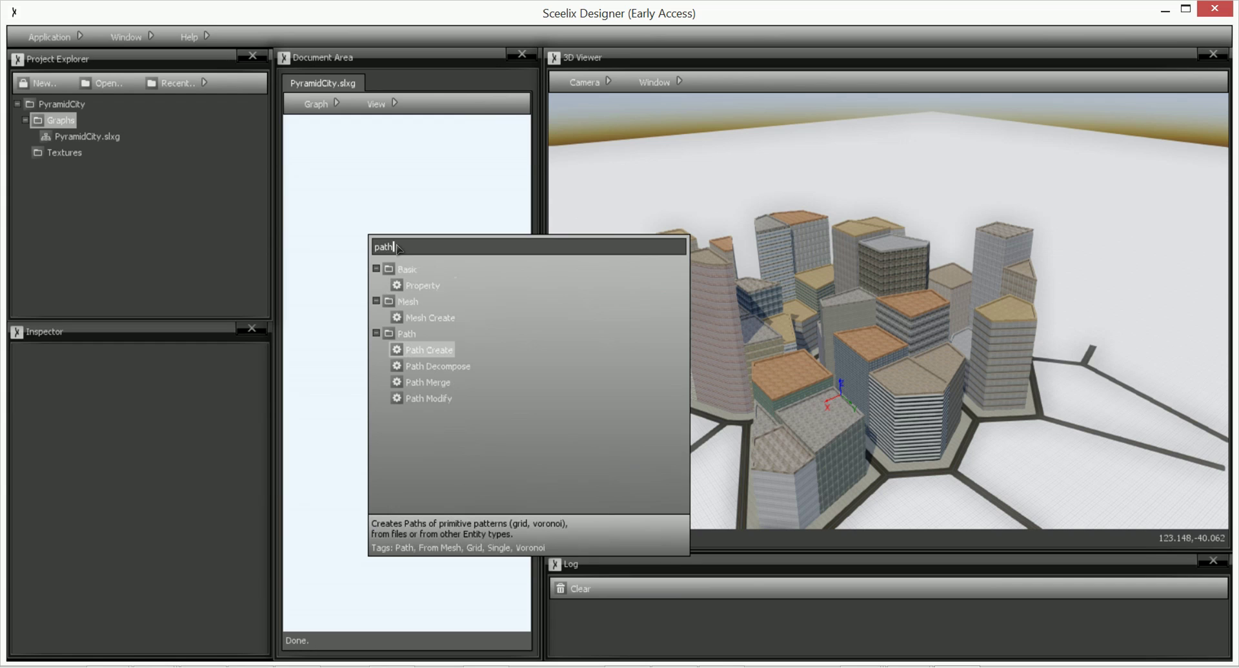
text( cre)
key(Return)
click(402, 249)
drag(402, 249, 391, 212)
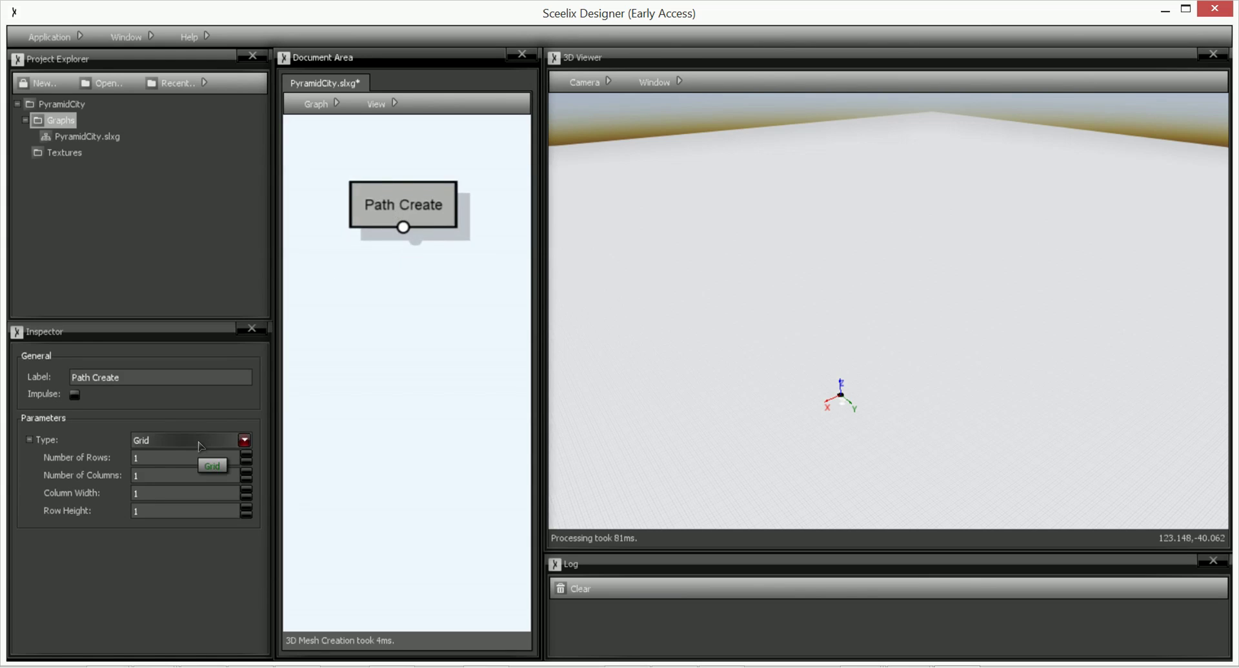
Set Path Create's type to Voronoi with spacing 20, then tilt the 3D view.
click(157, 441)
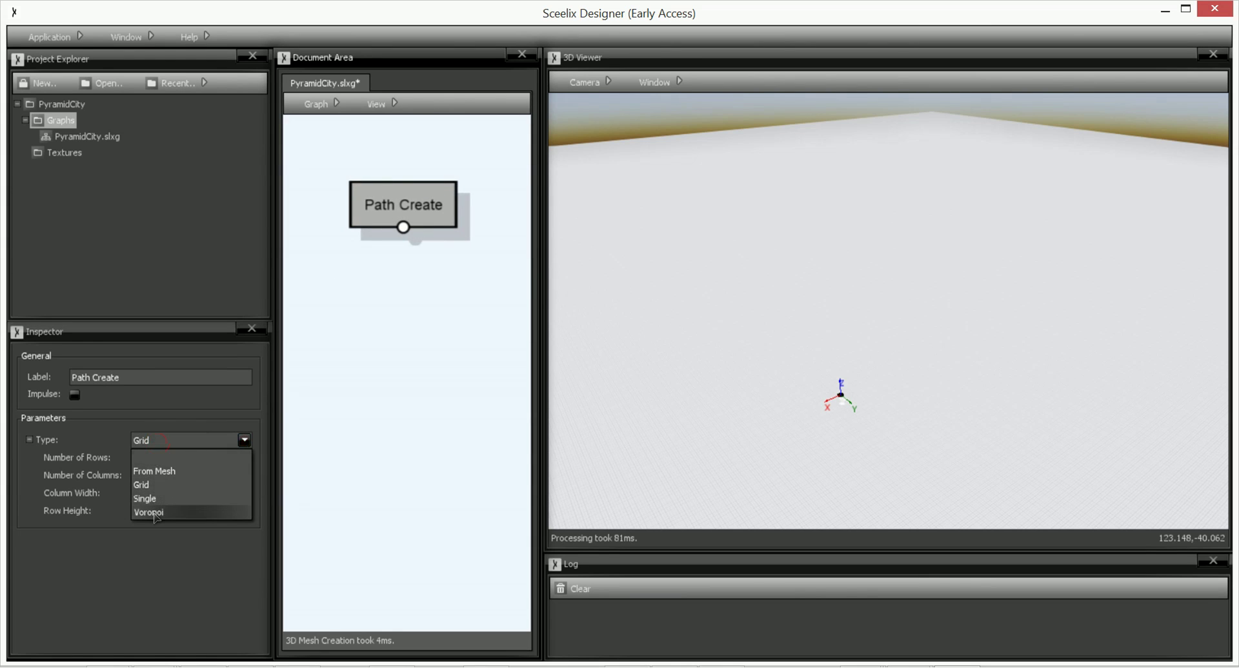
click(155, 513)
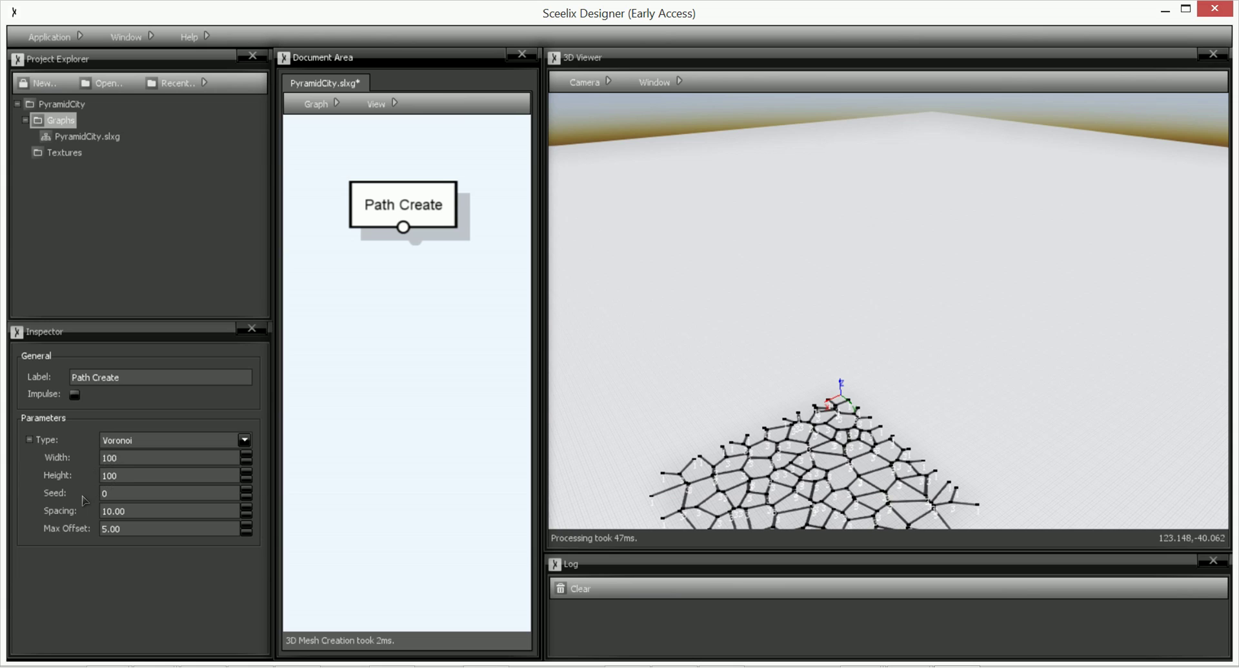
drag(136, 511, 102, 514)
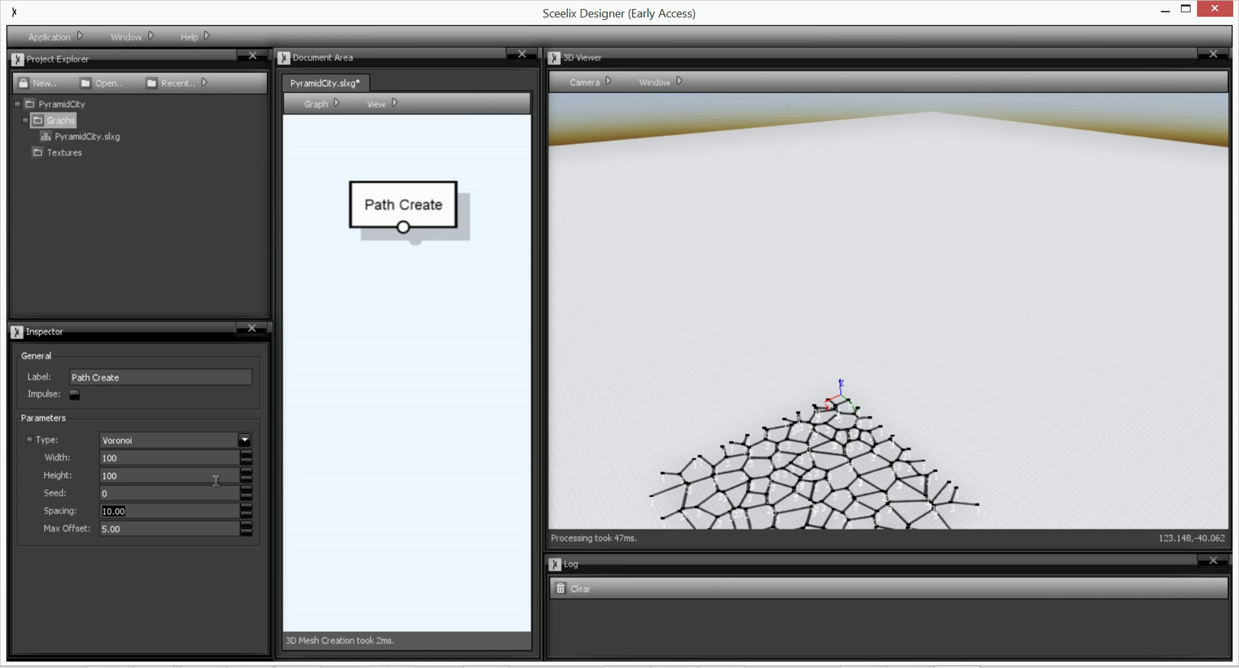
text(20)
click(408, 393)
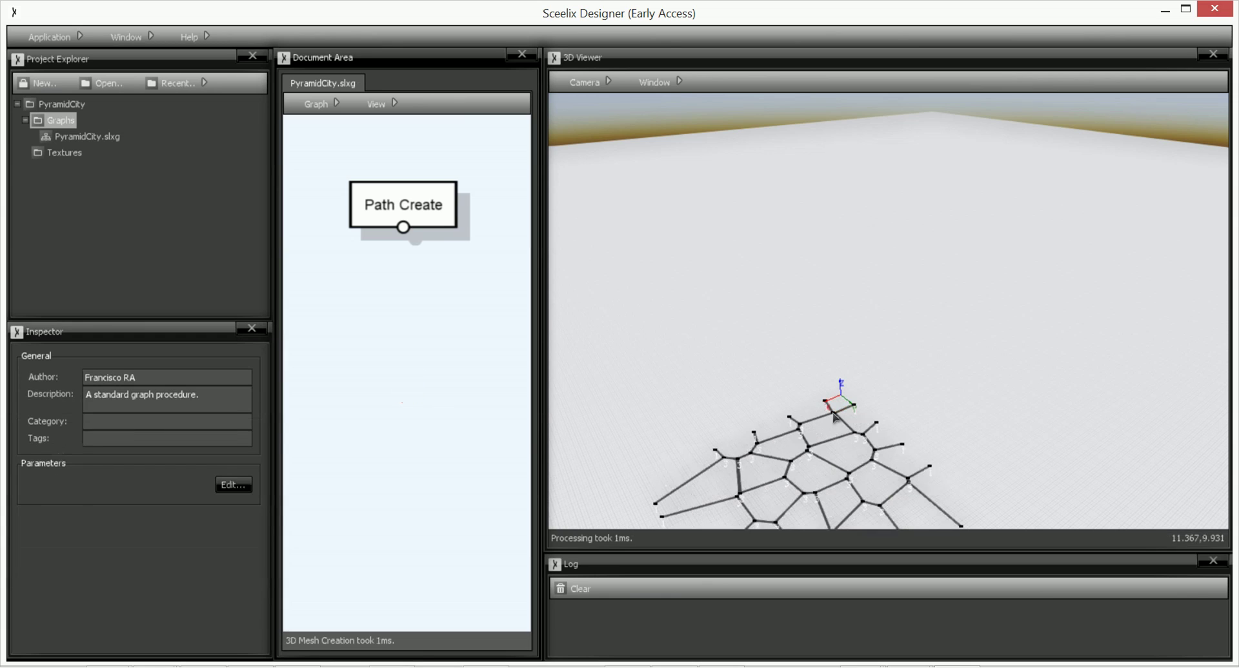
drag(829, 325, 964, 326)
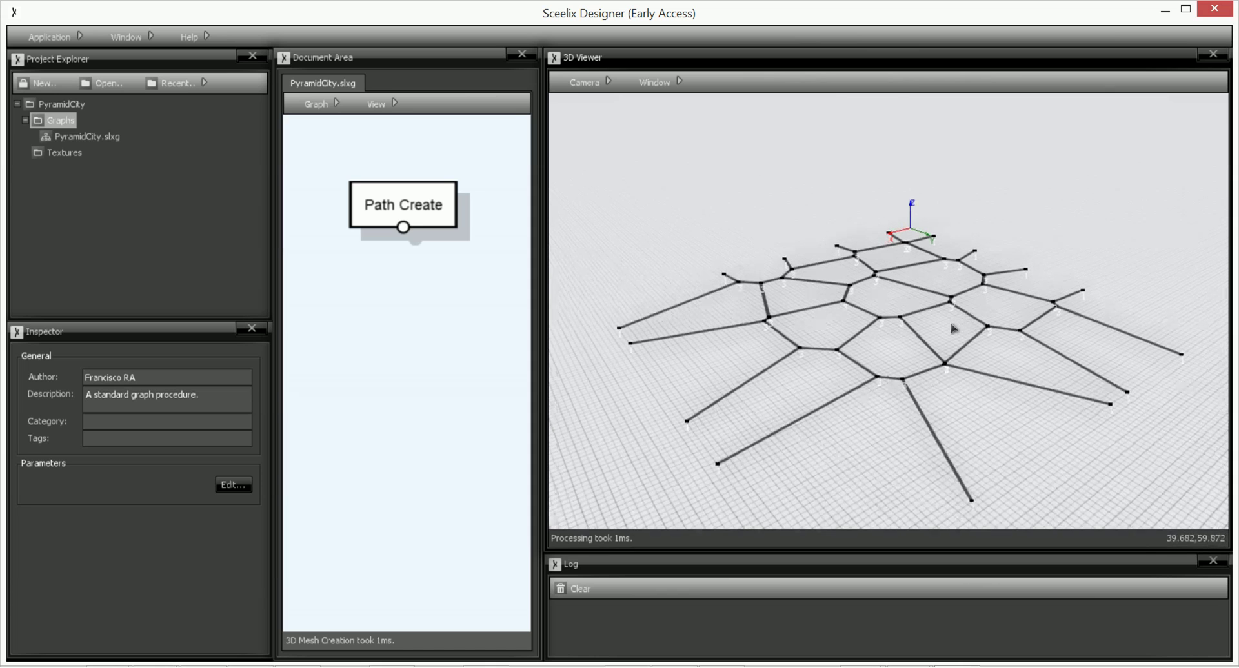
Add a Mesh Create node set to From Path, fed by Path Create's output.
right_click(403, 301)
click(460, 313)
text(path cre)
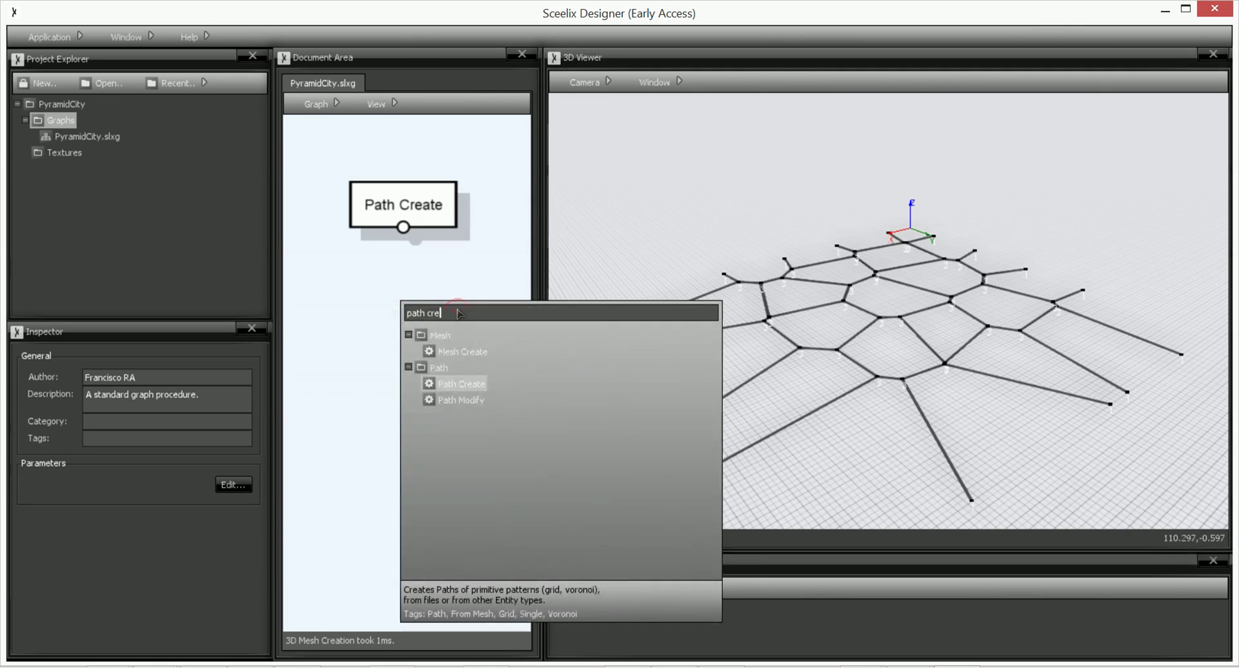
triple_click(457, 311)
text(mesh)
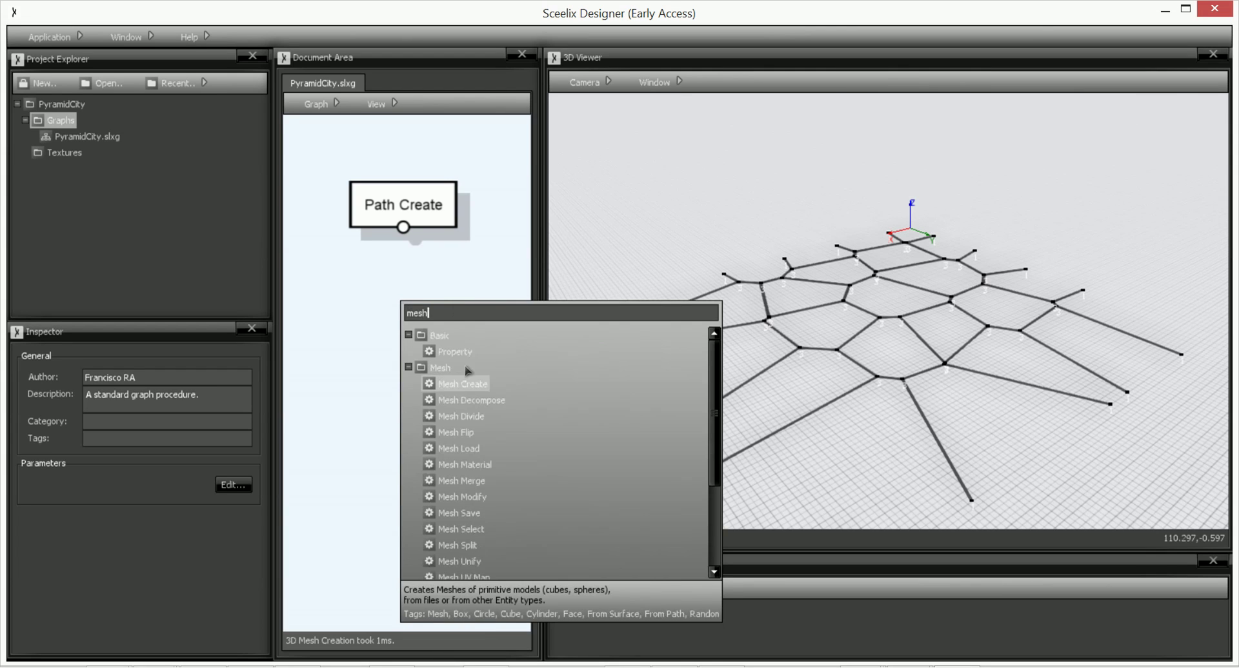
double_click(476, 388)
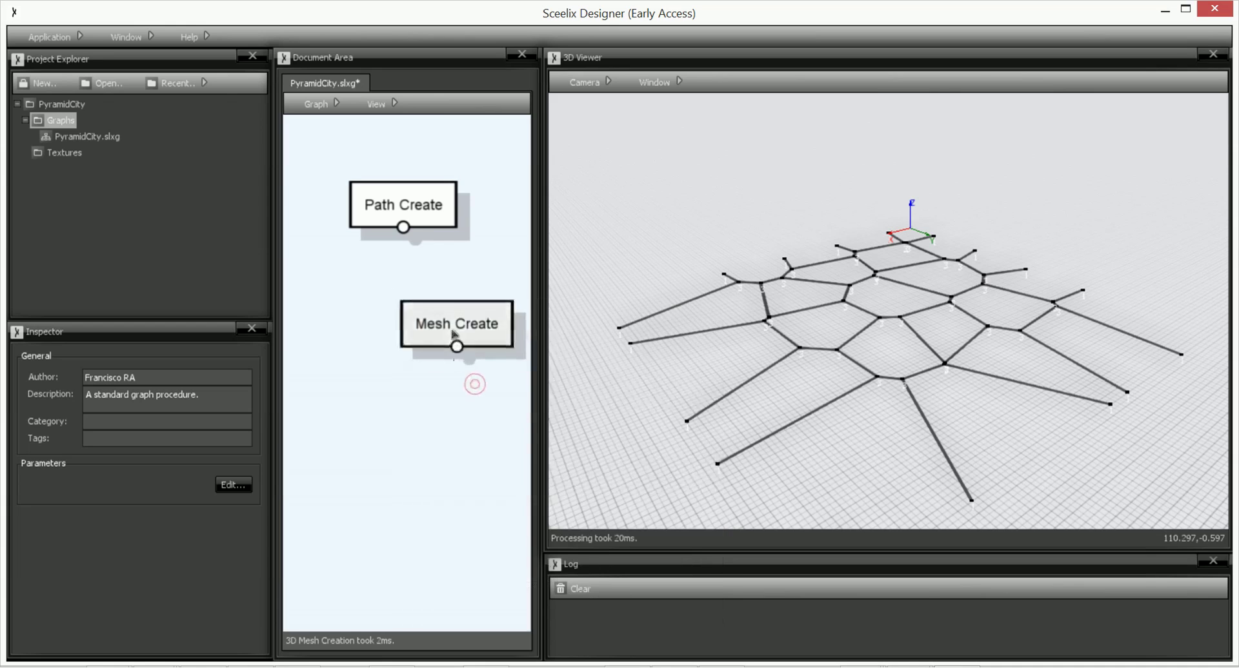
drag(458, 324, 409, 324)
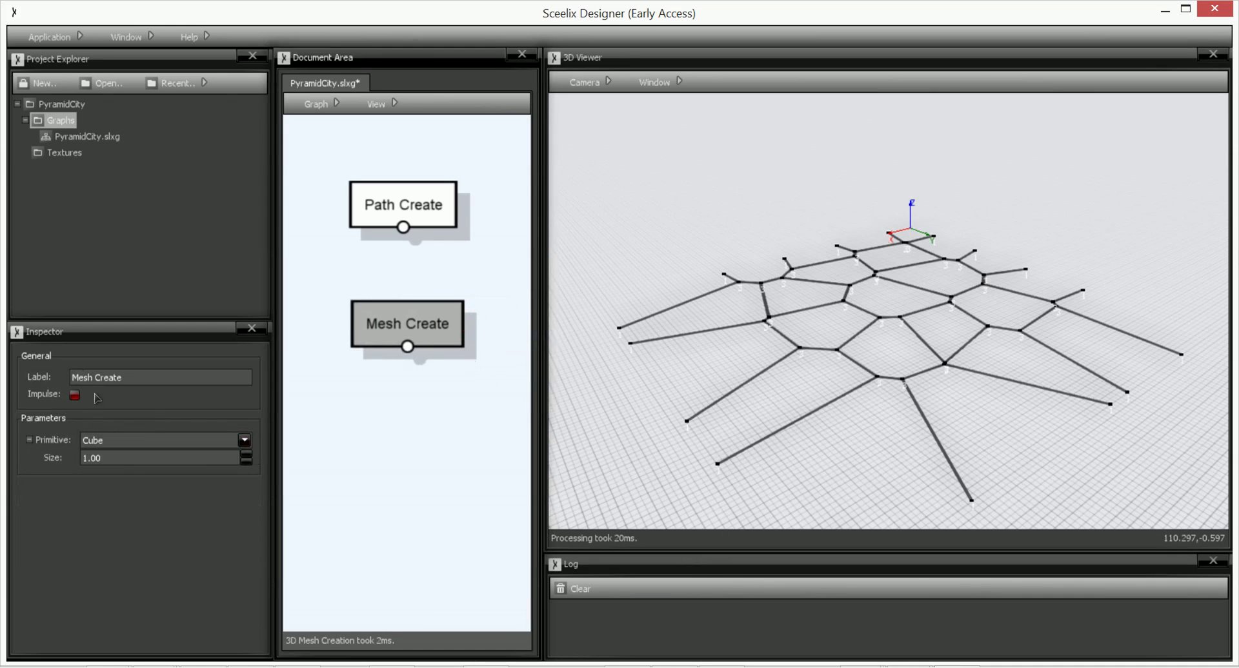
click(118, 447)
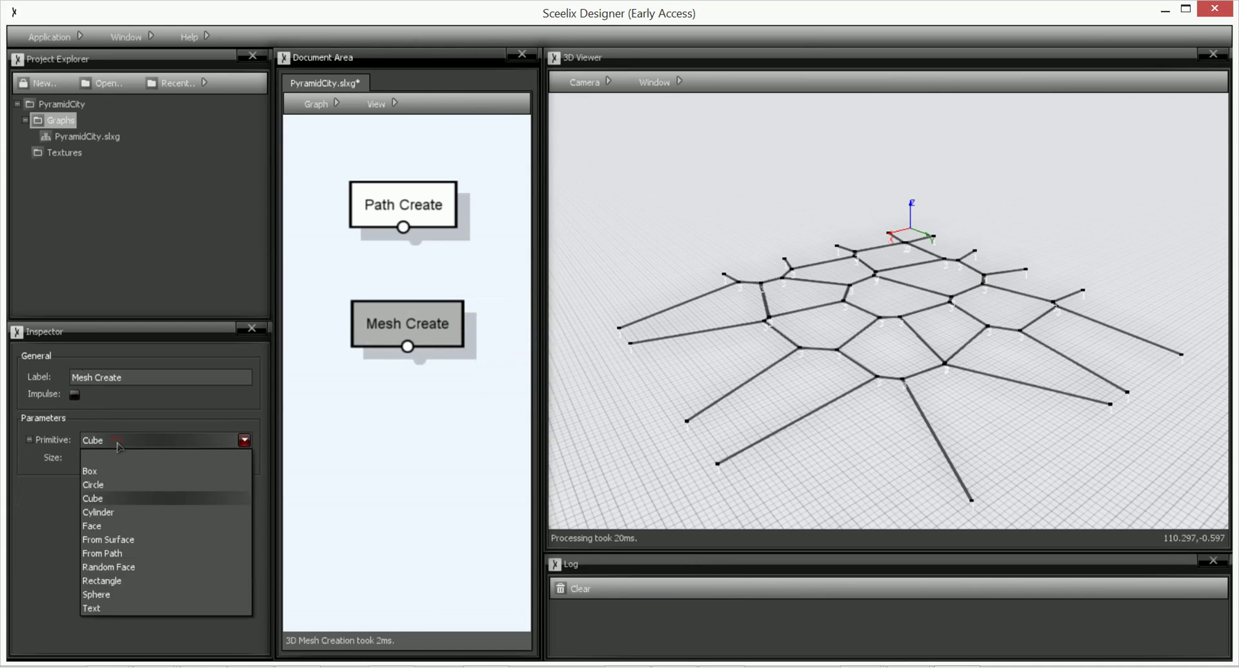
click(119, 558)
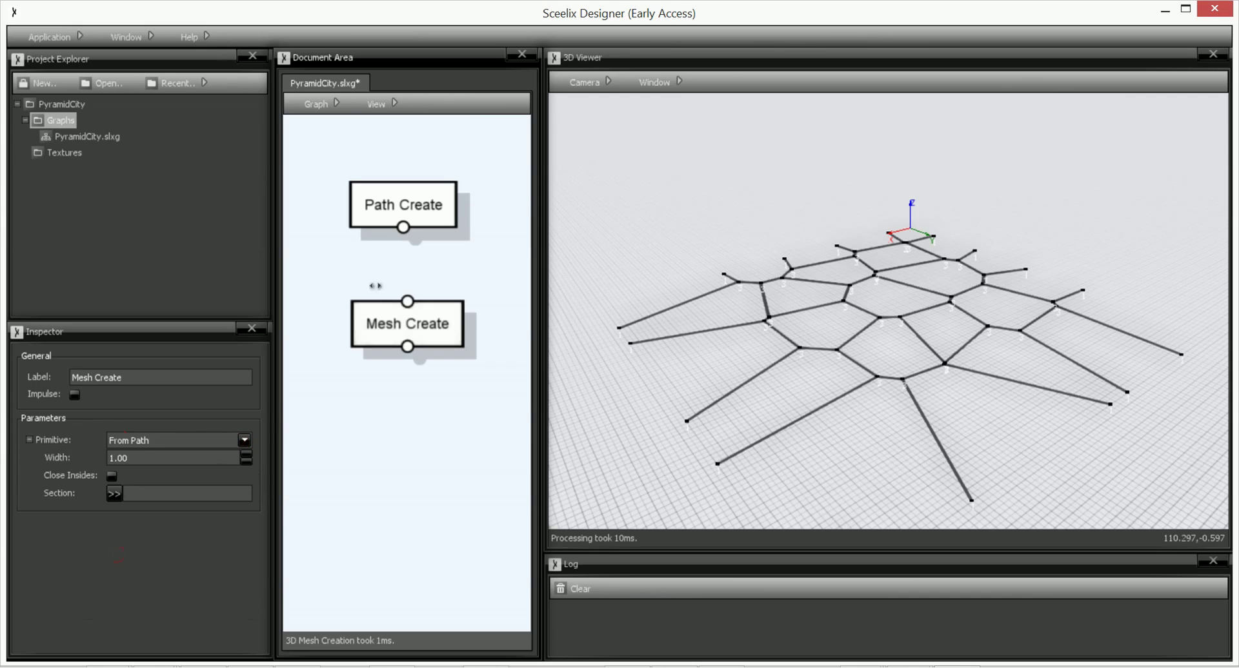
drag(403, 227, 411, 312)
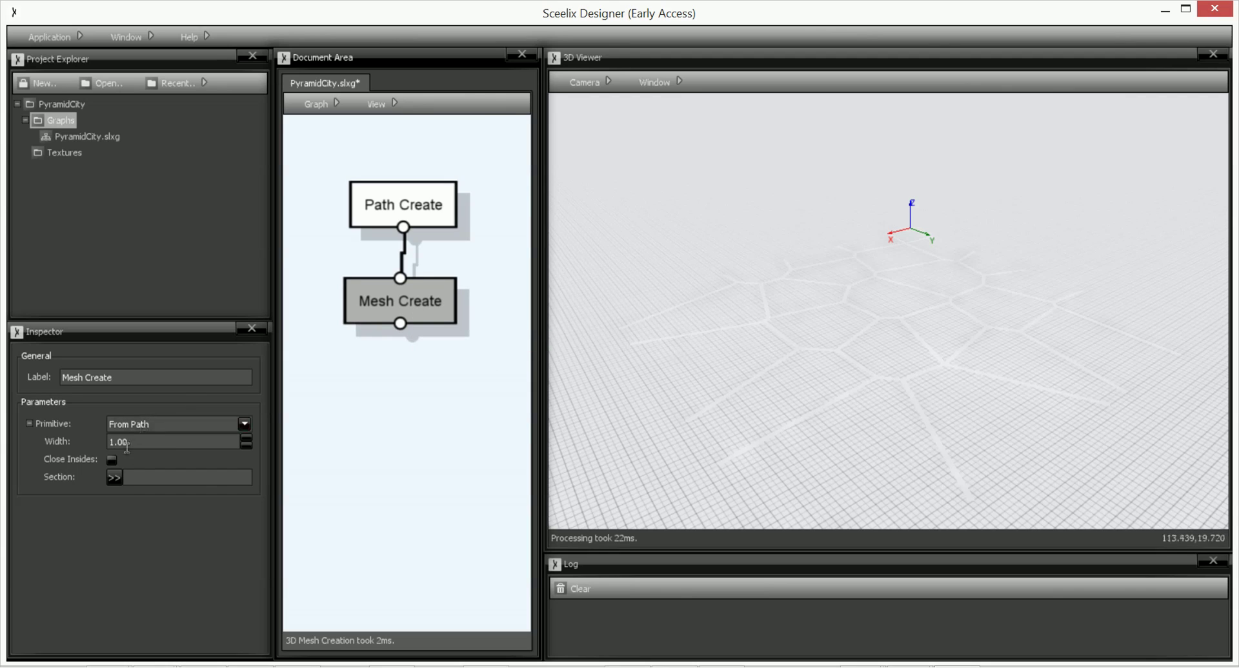
Set Mesh Create's width to 2 and enable Close Insides.
drag(137, 443, 95, 446)
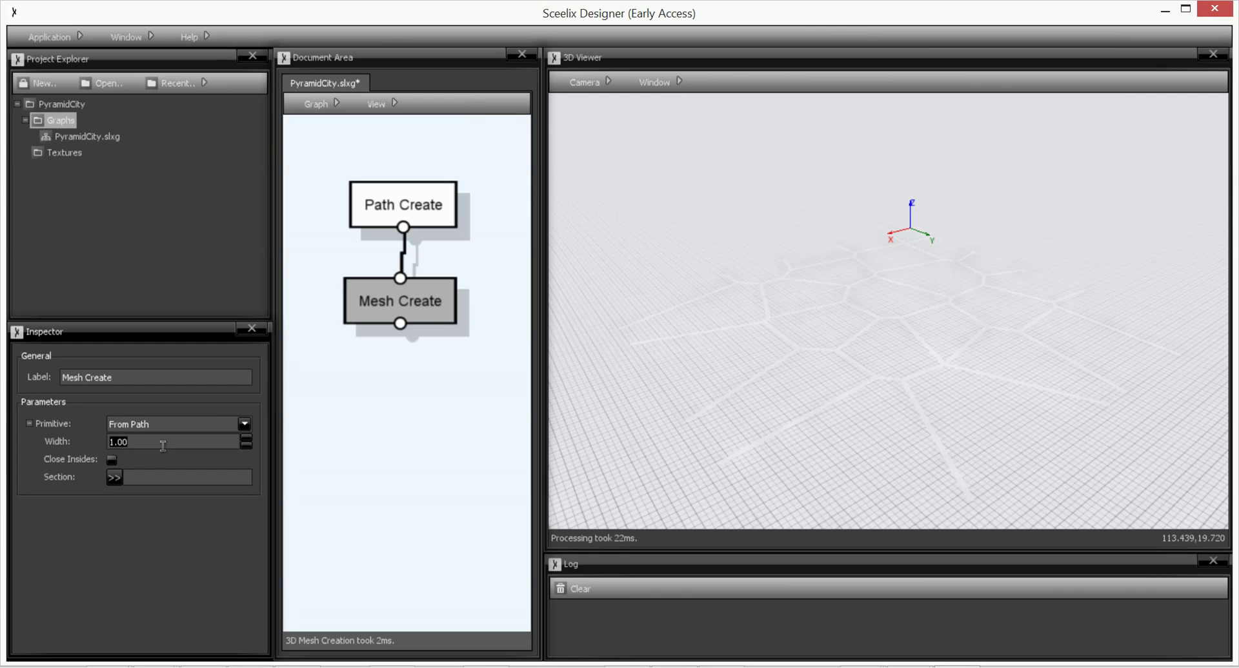
text(2)
click(419, 445)
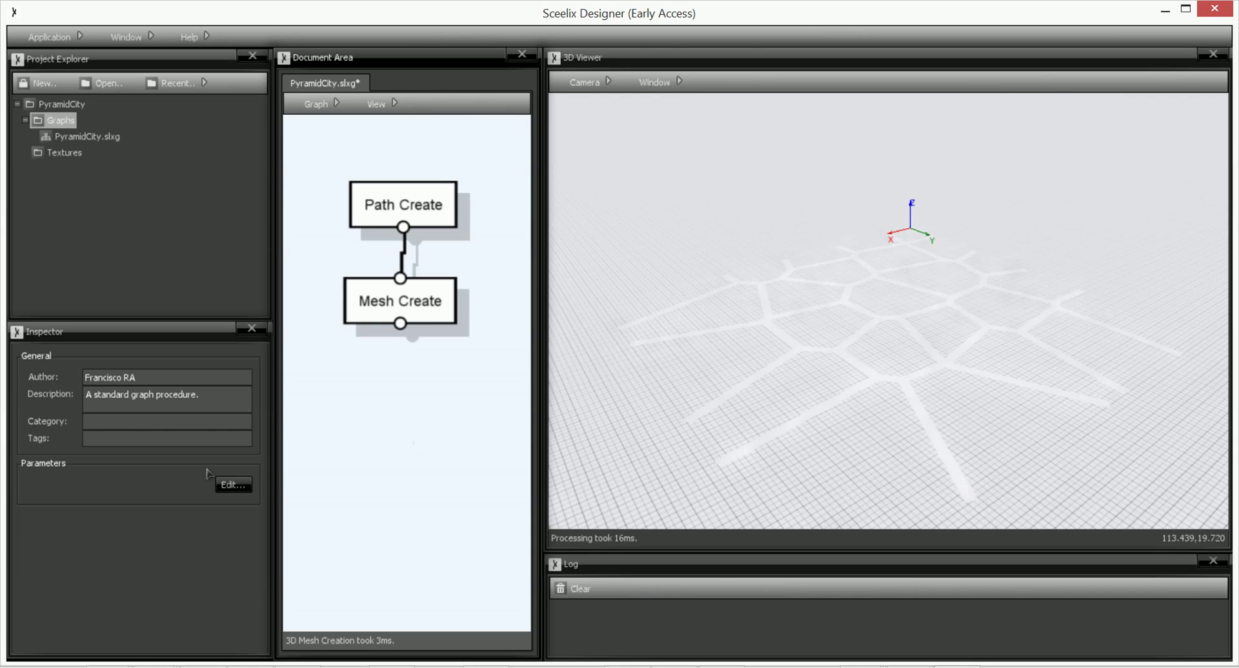
click(400, 304)
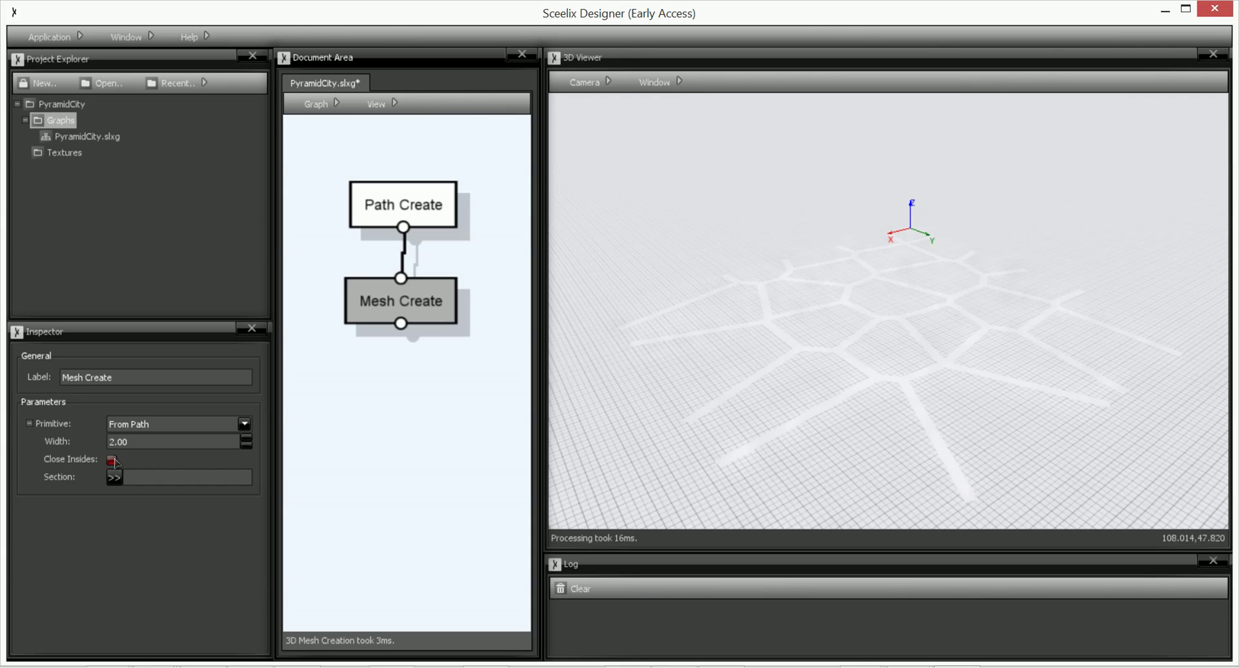
click(113, 460)
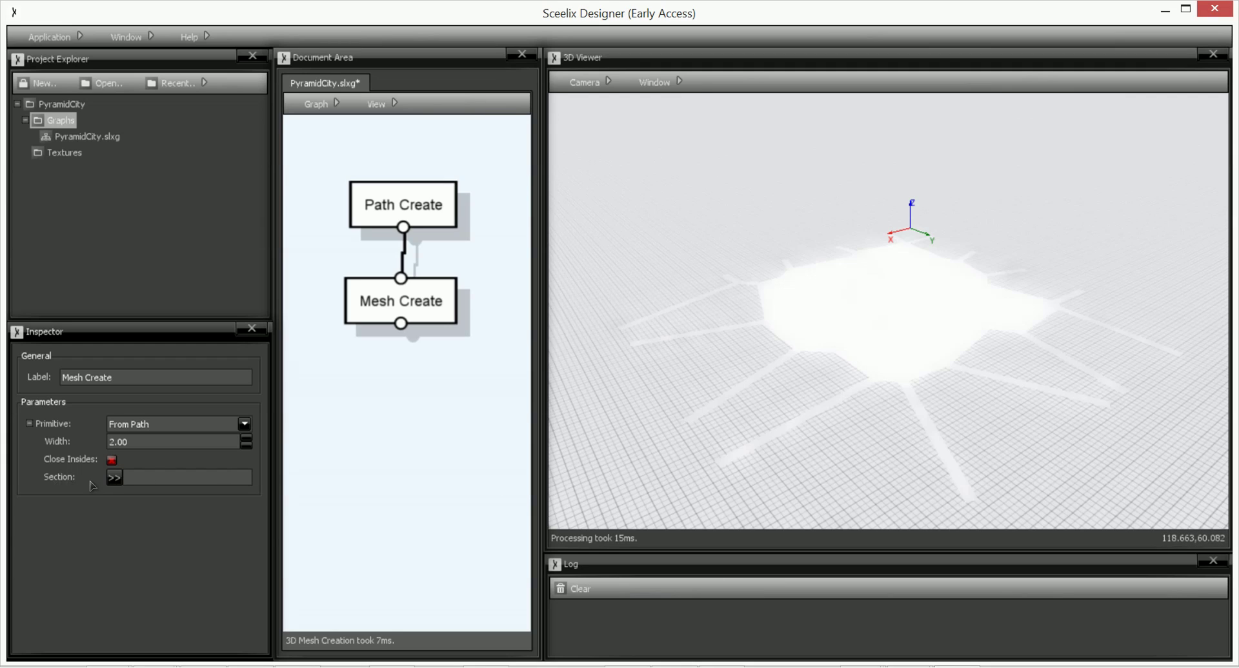
Enter pathSection as Mesh Create's Section name.
mouse_move(64, 488)
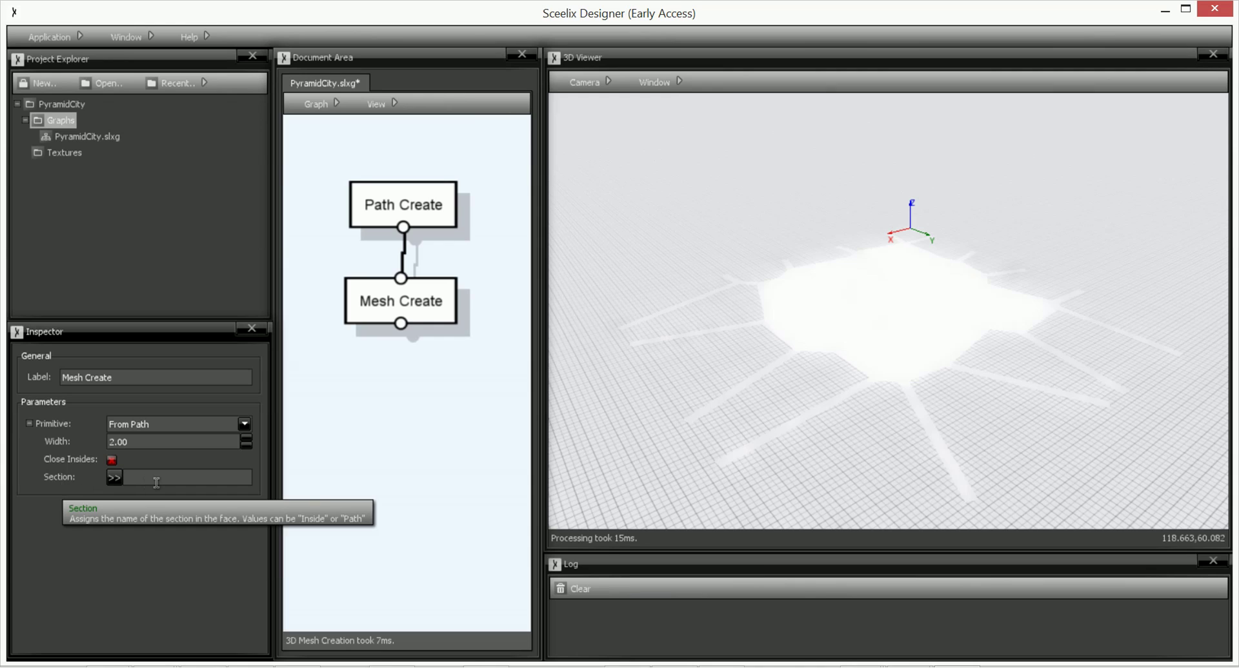
click(156, 483)
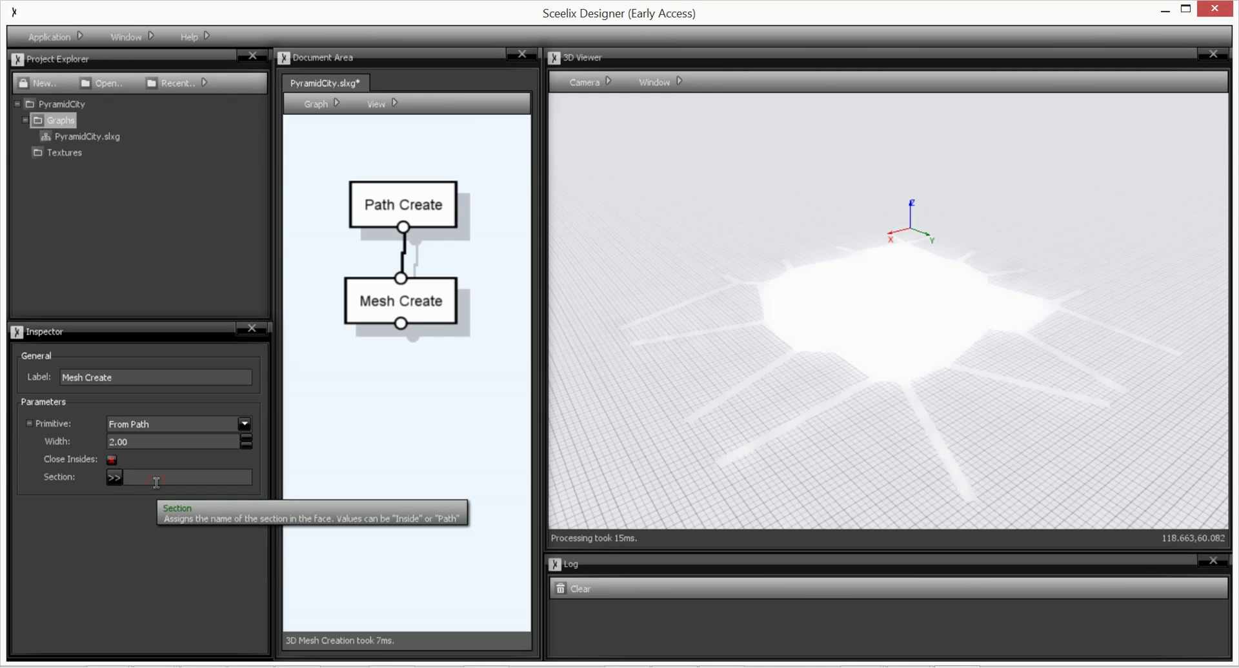
text(pathSection)
click(379, 398)
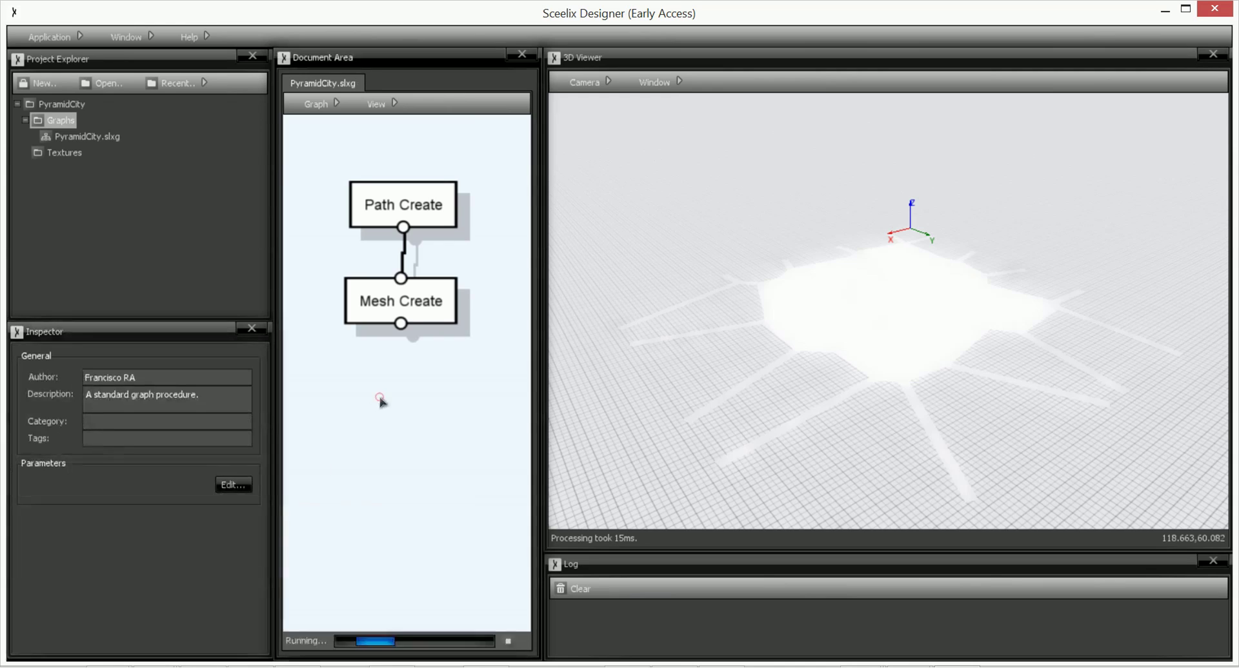
Add a Mesh Select node below Mesh Create and connect Mesh Create's output to it.
right_click(384, 396)
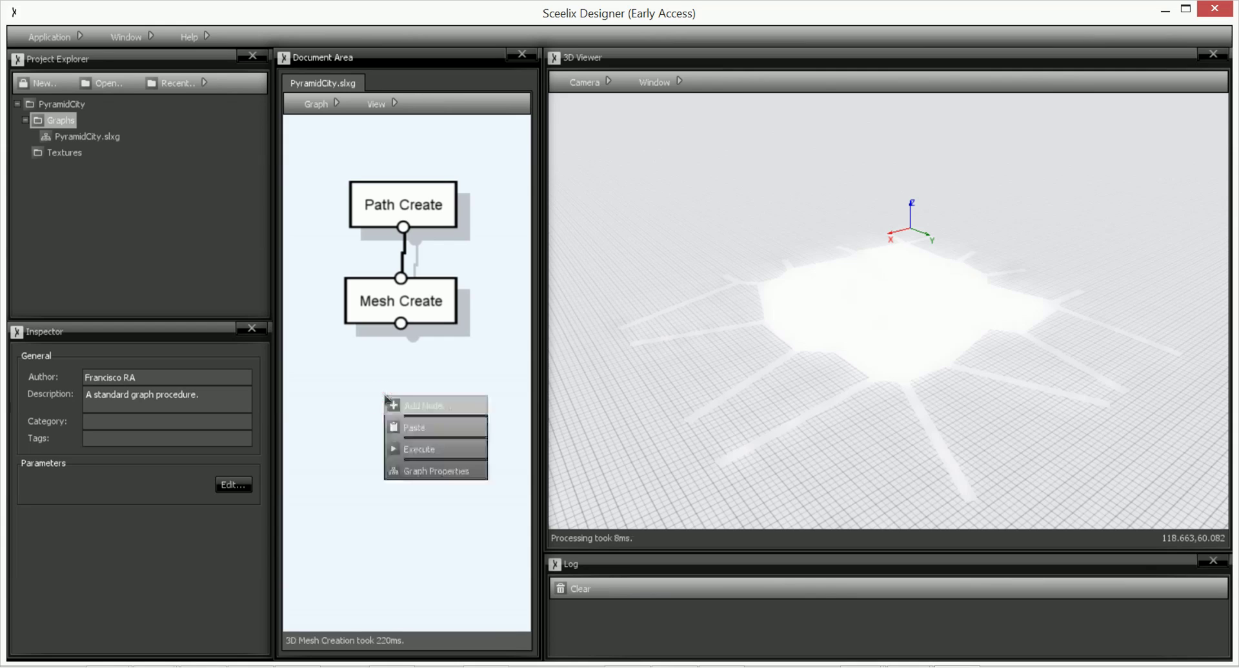
click(426, 407)
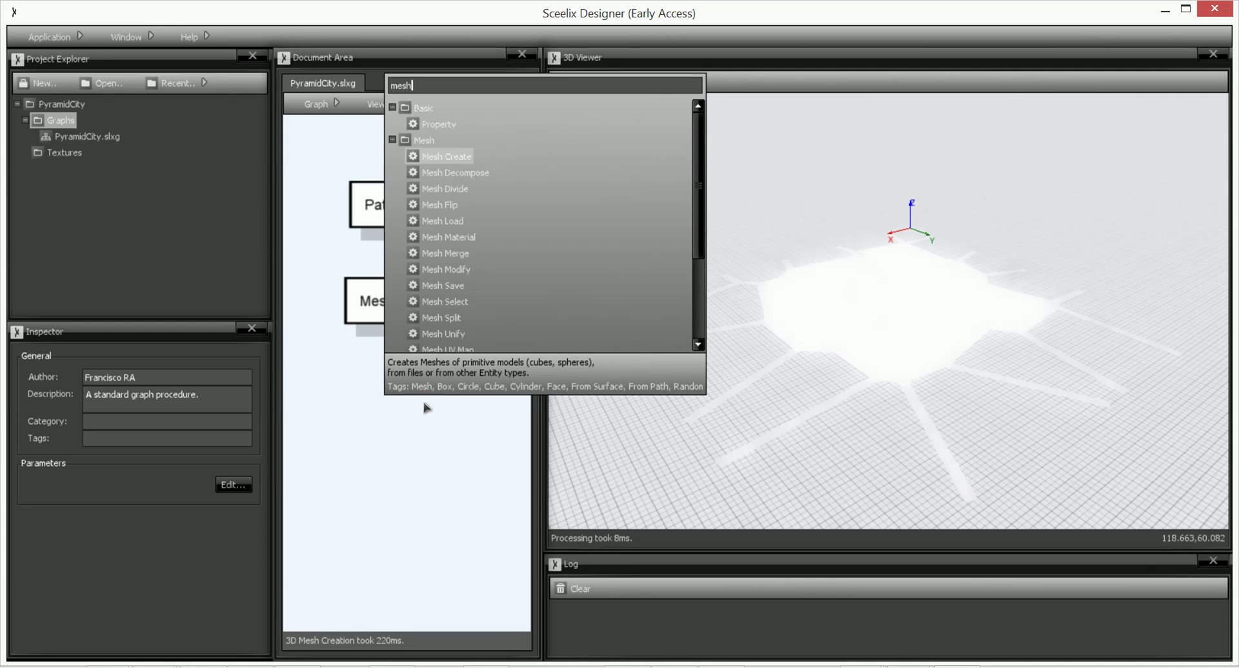
text(mesh sele)
key(Return)
drag(406, 431, 371, 408)
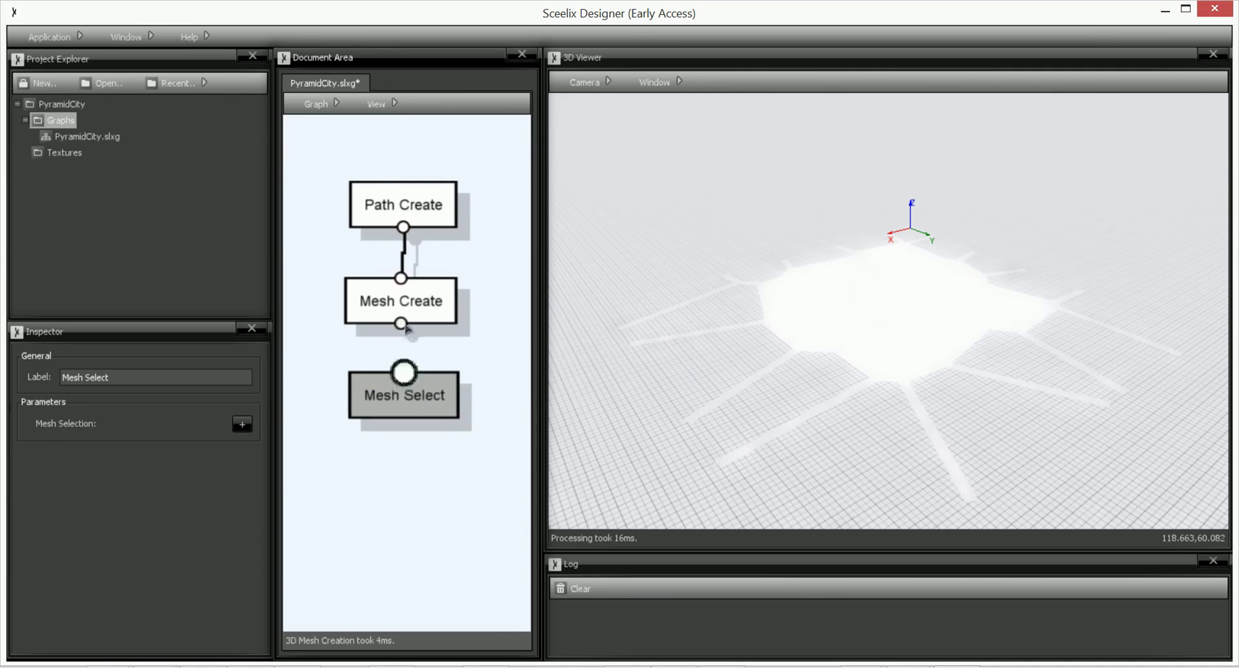
drag(400, 324, 420, 393)
click(243, 425)
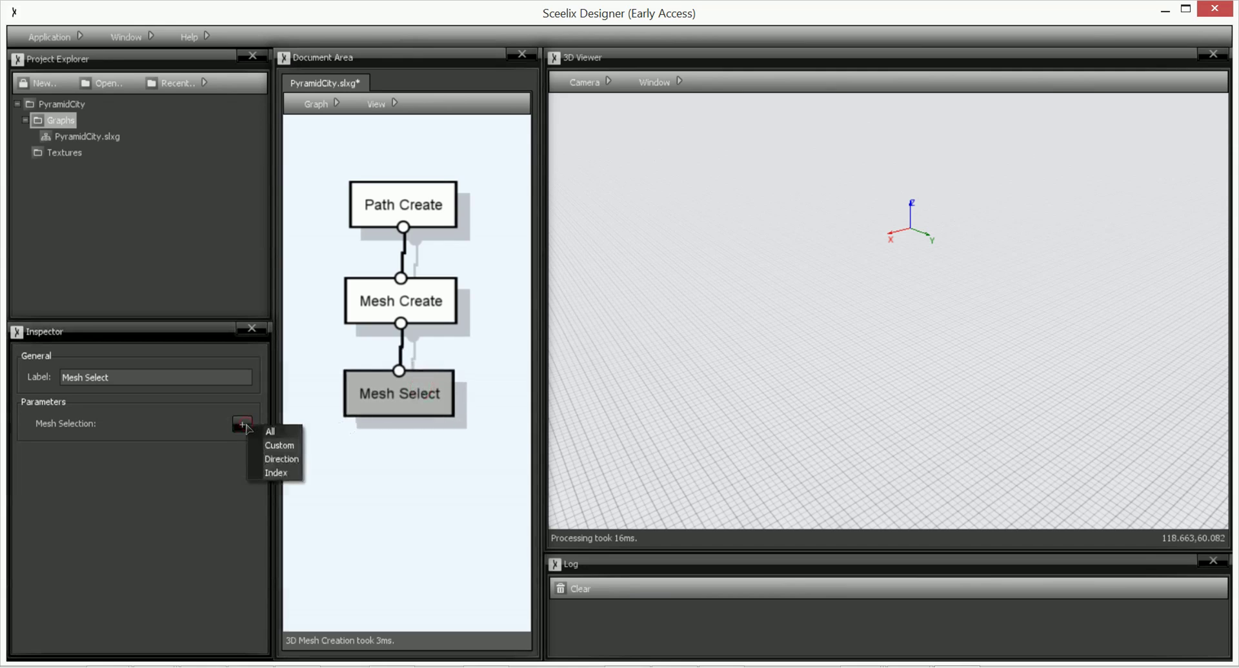
click(288, 450)
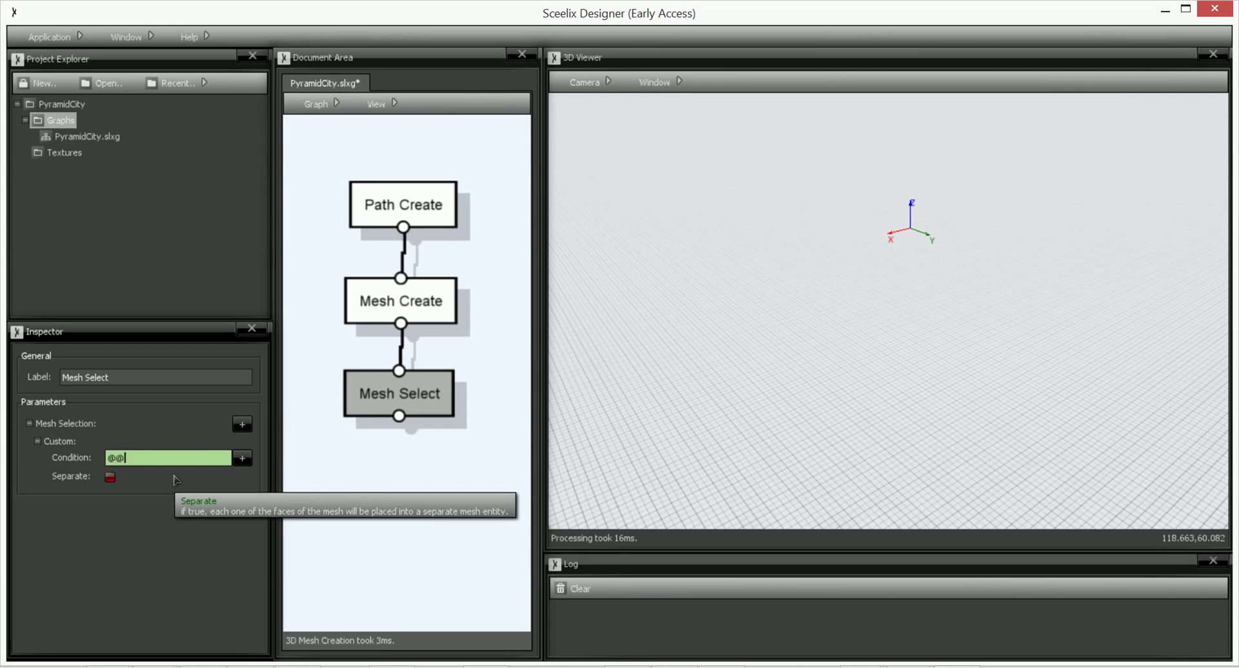
key(BackSpace)
key(BackSpace)
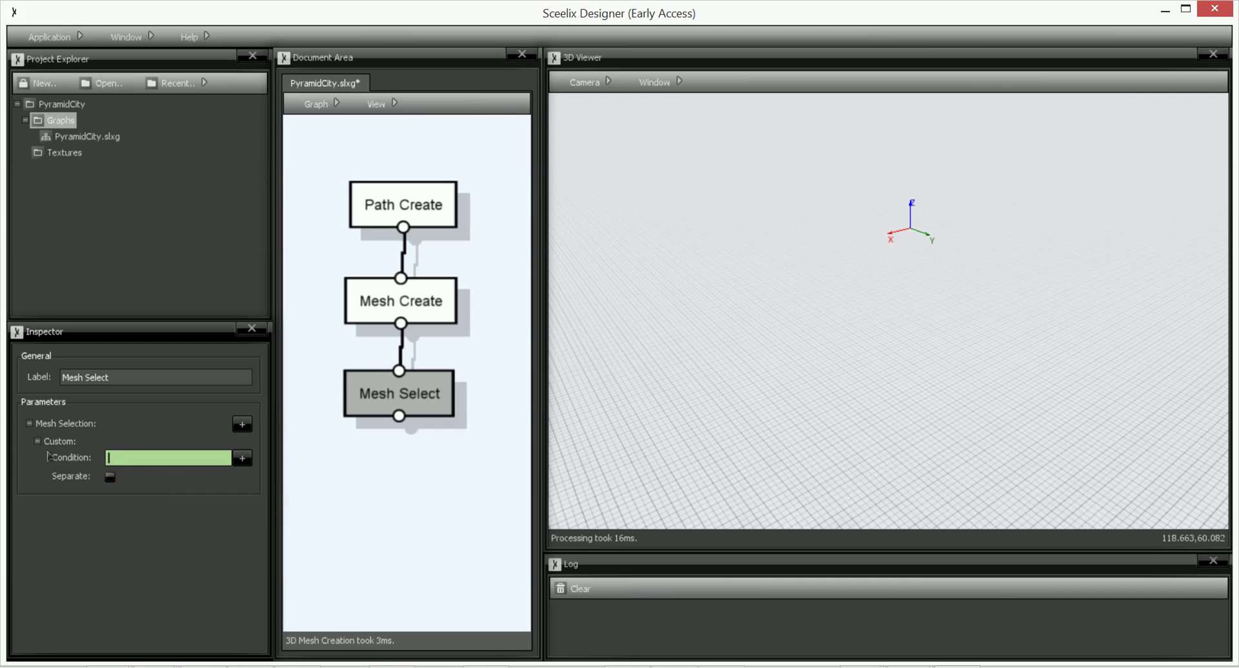
right_click(72, 461)
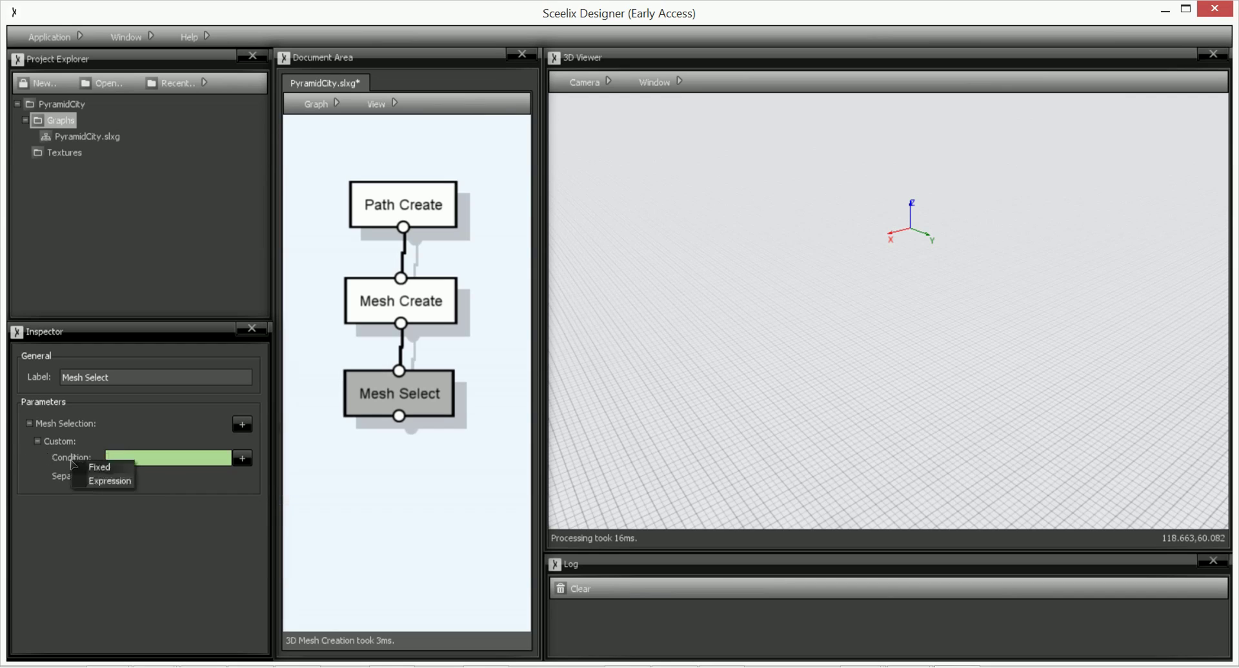
click(103, 467)
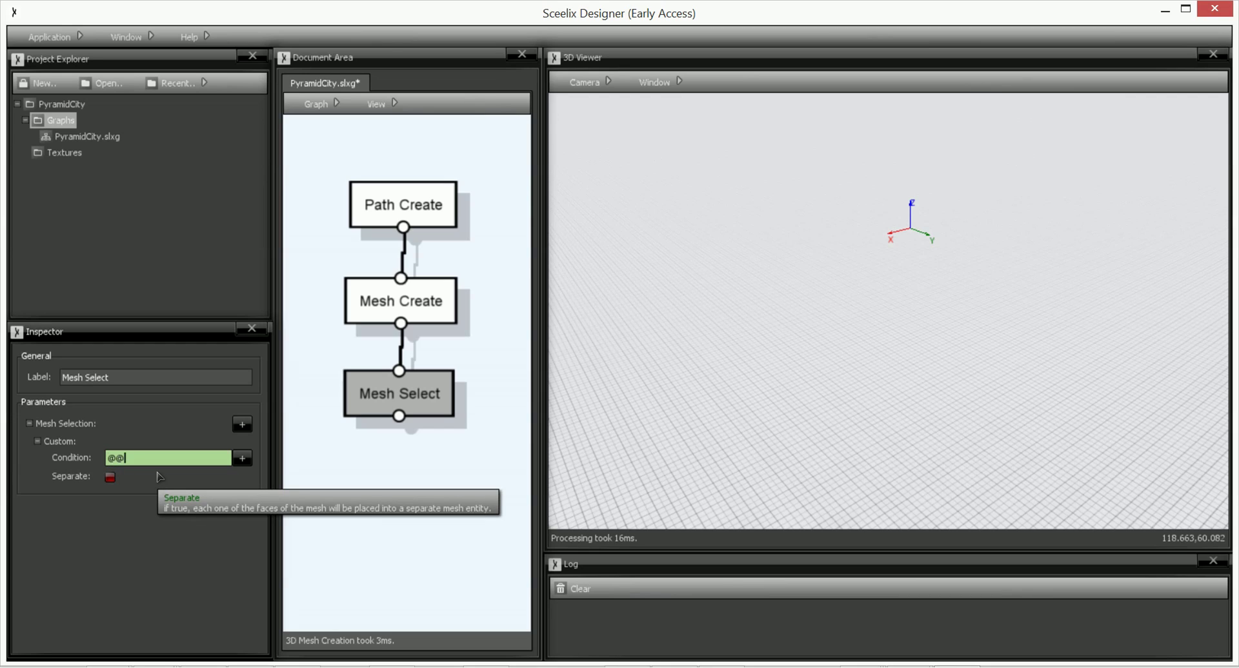
text(path)
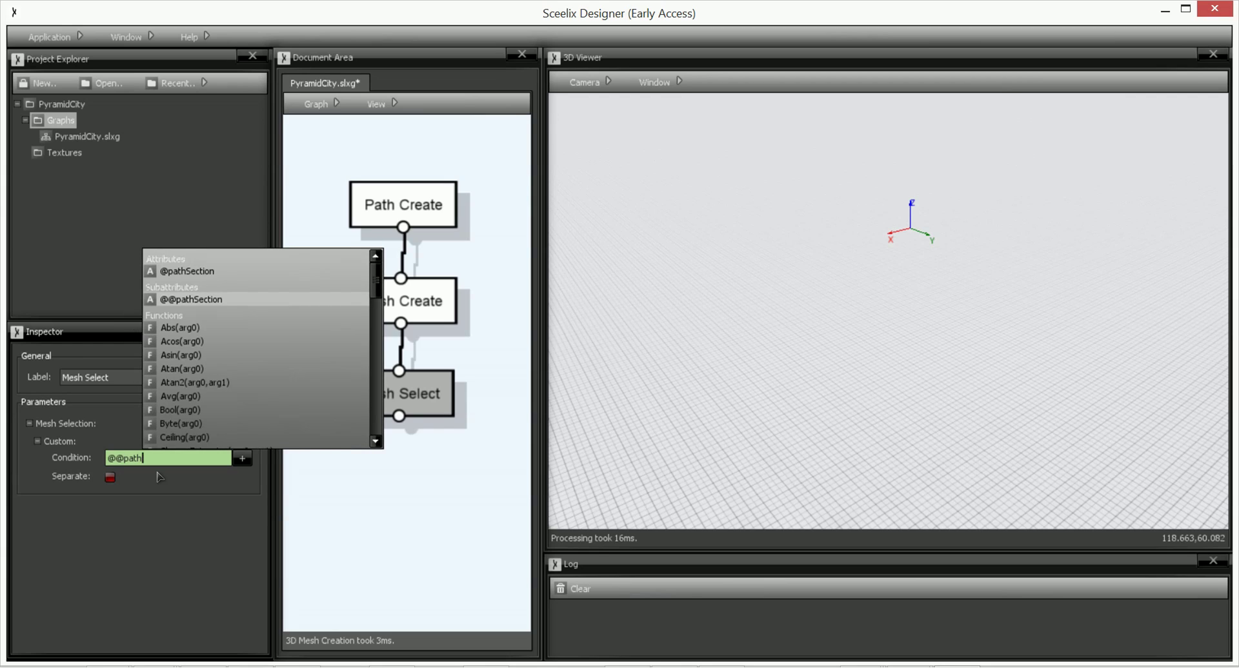
key(Return)
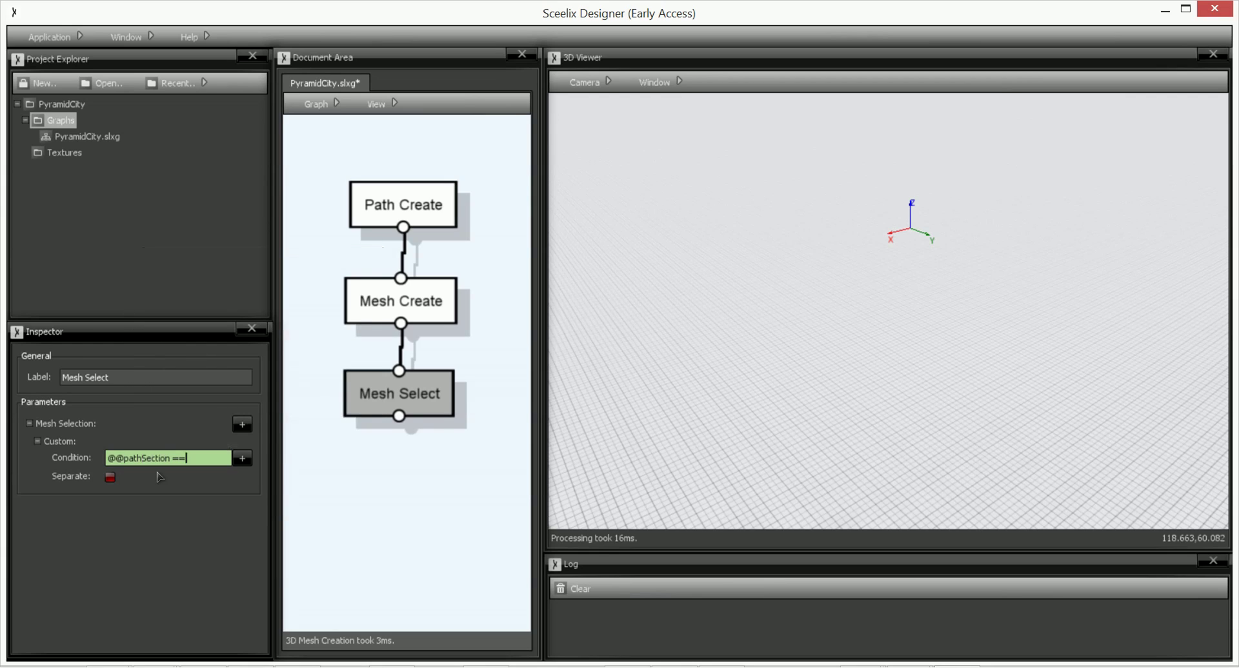
click(397, 300)
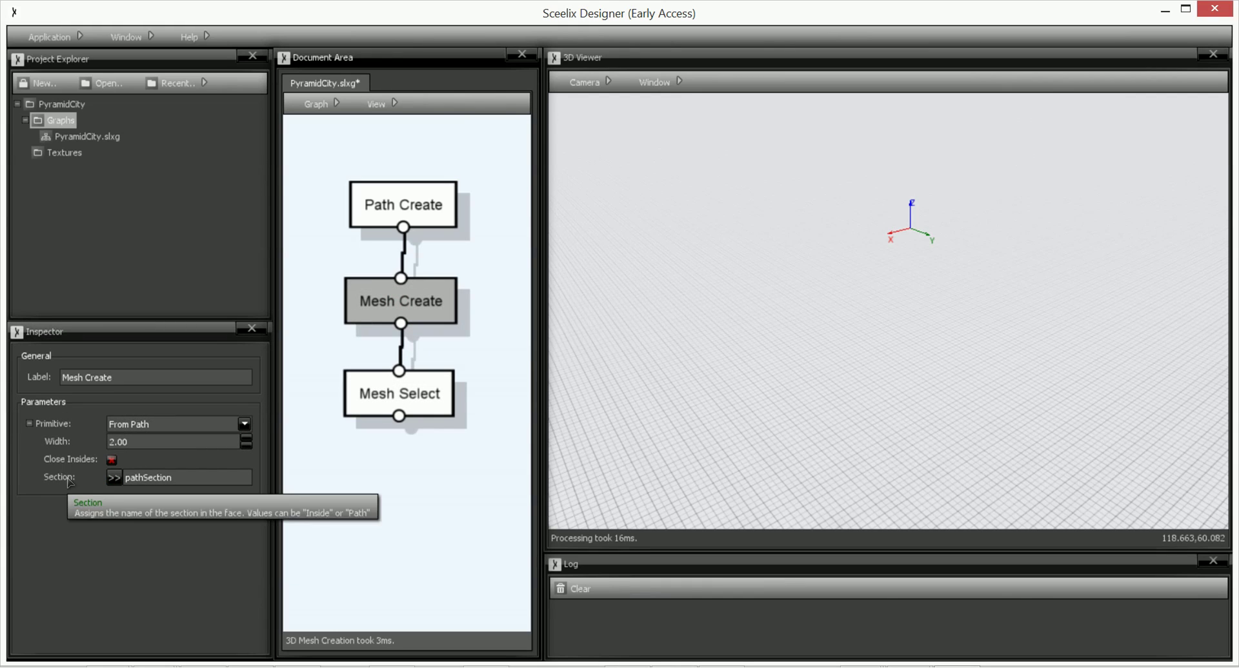
click(421, 404)
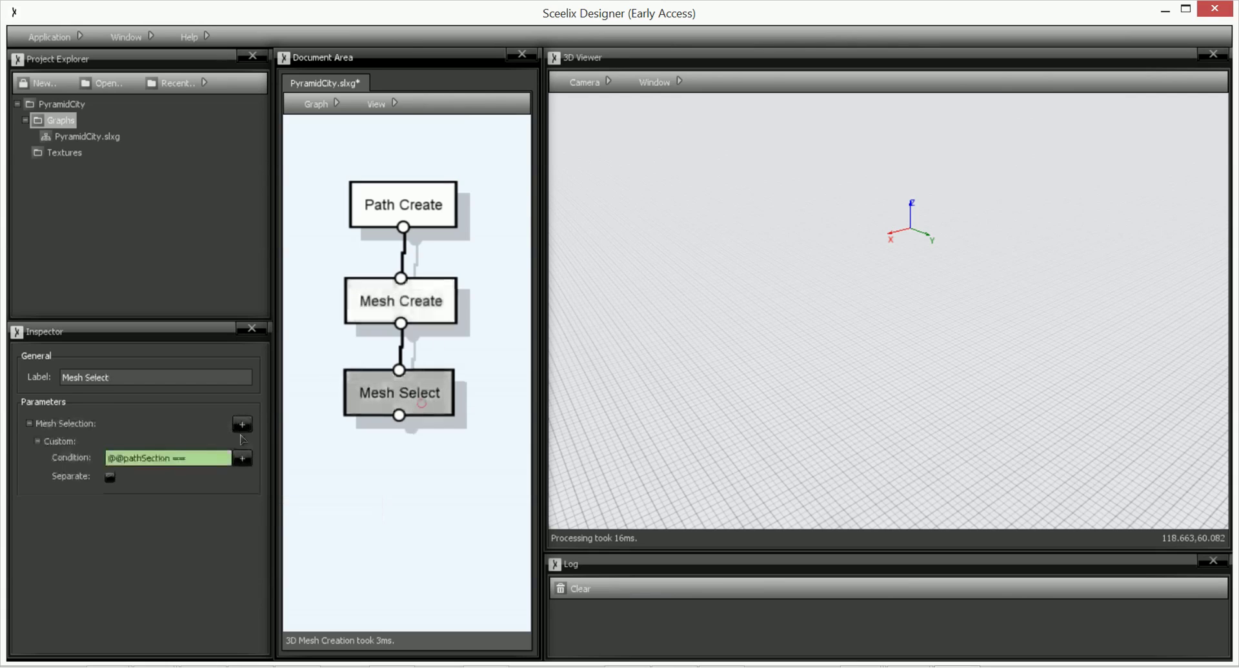
click(191, 457)
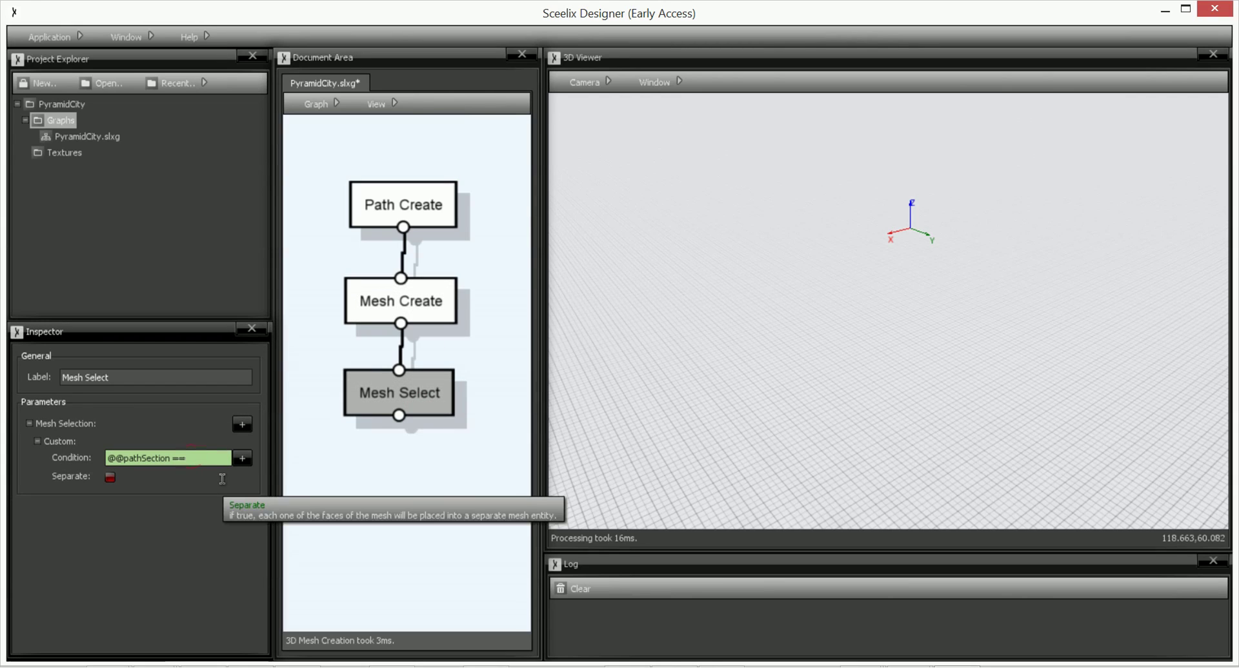
text("")
text(Path)
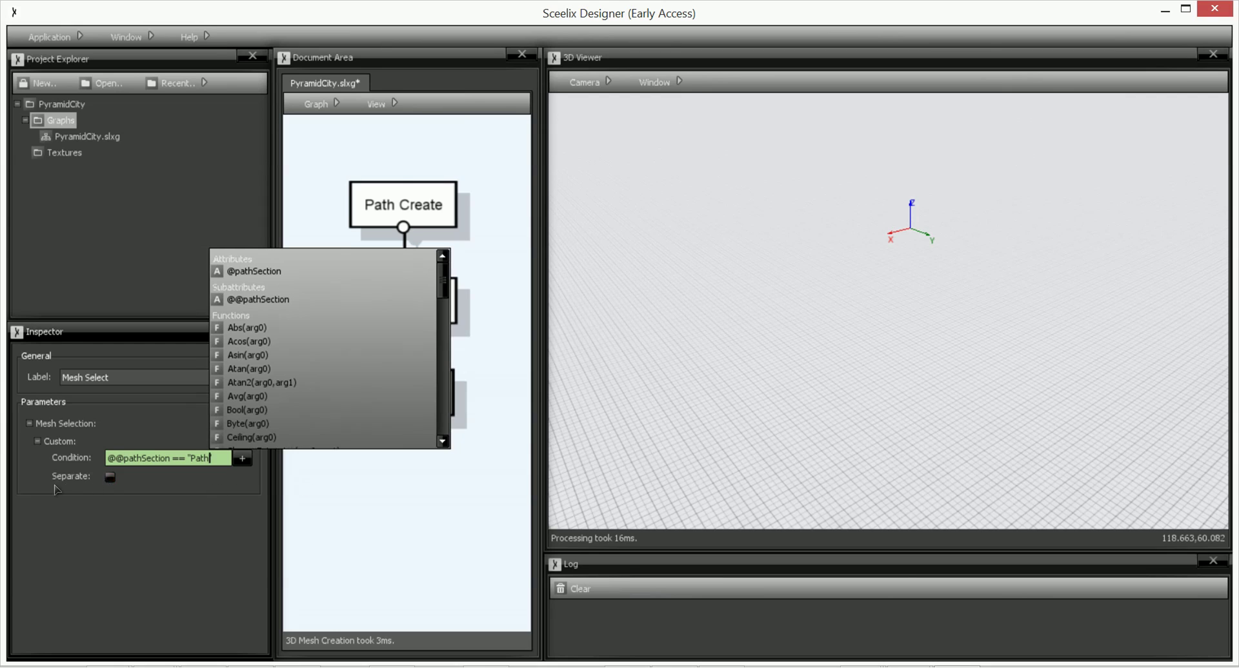
Turn on Separate for the custom condition rule with scope set to Face.
click(110, 478)
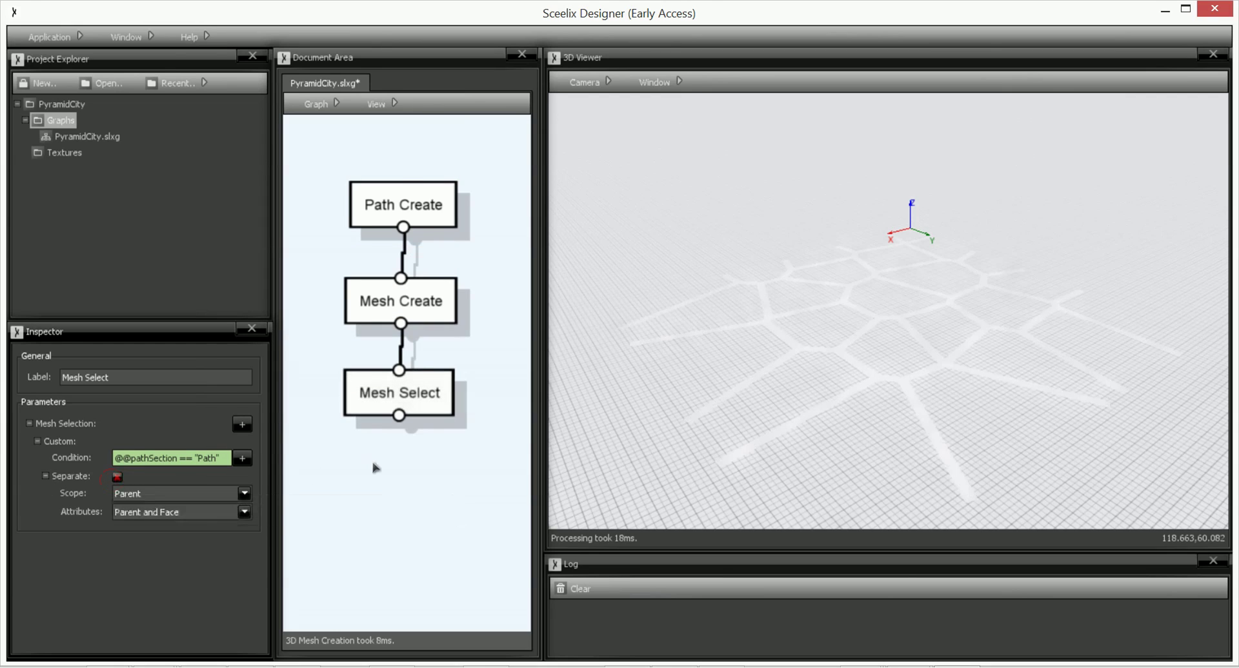
mouse_move(160, 499)
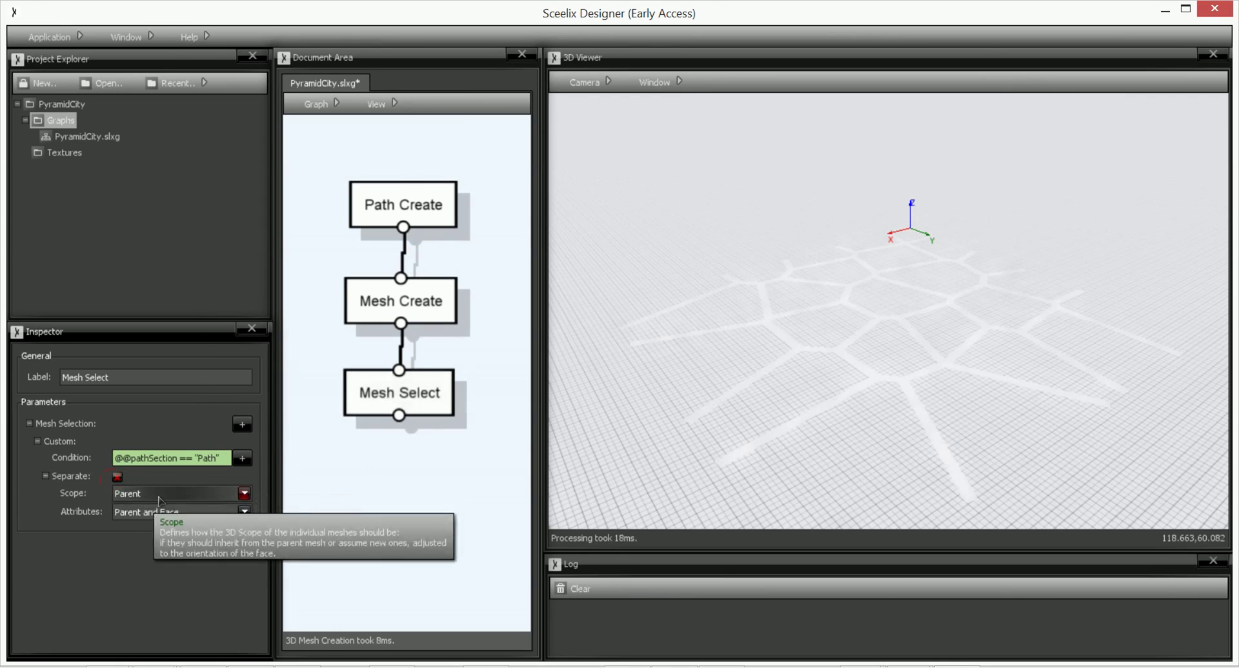
click(161, 500)
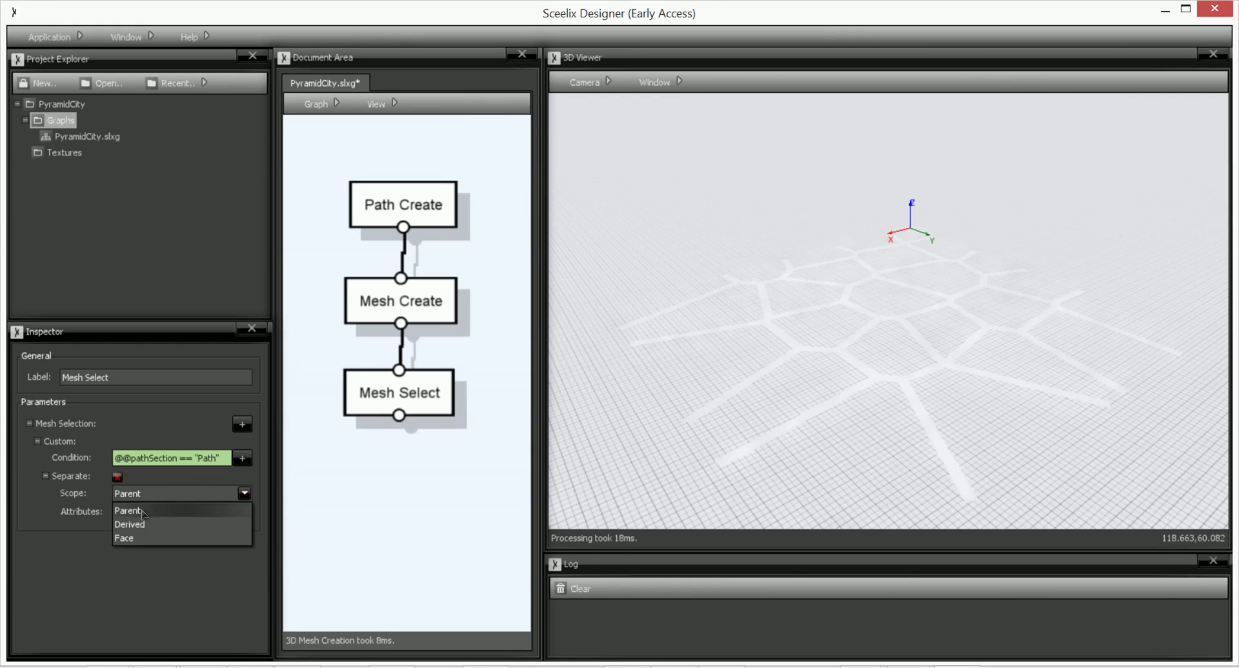
click(126, 538)
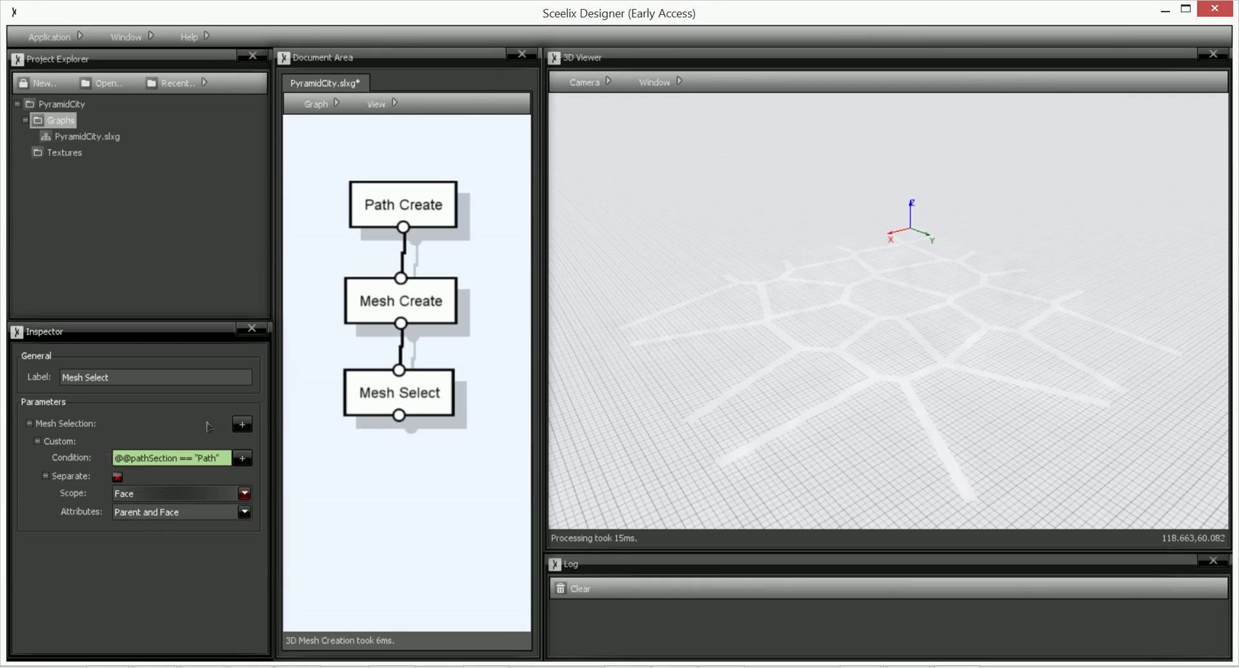
Add an All selection rule with Separate checked for the remaining faces.
click(242, 423)
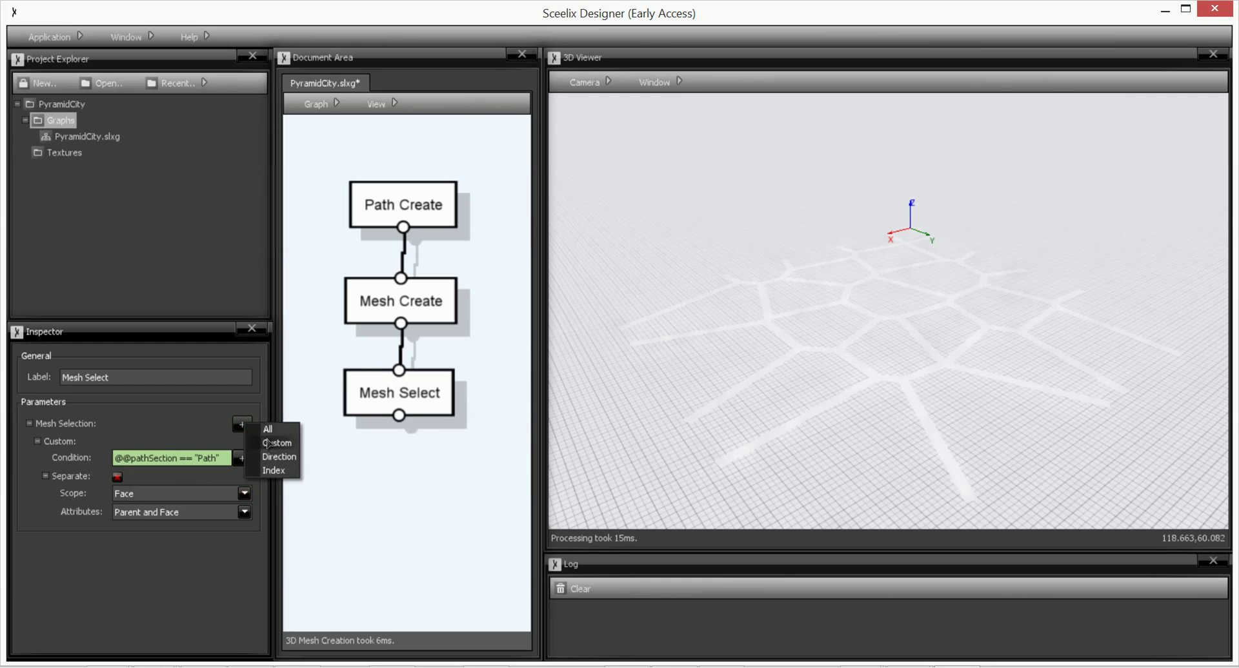
click(267, 430)
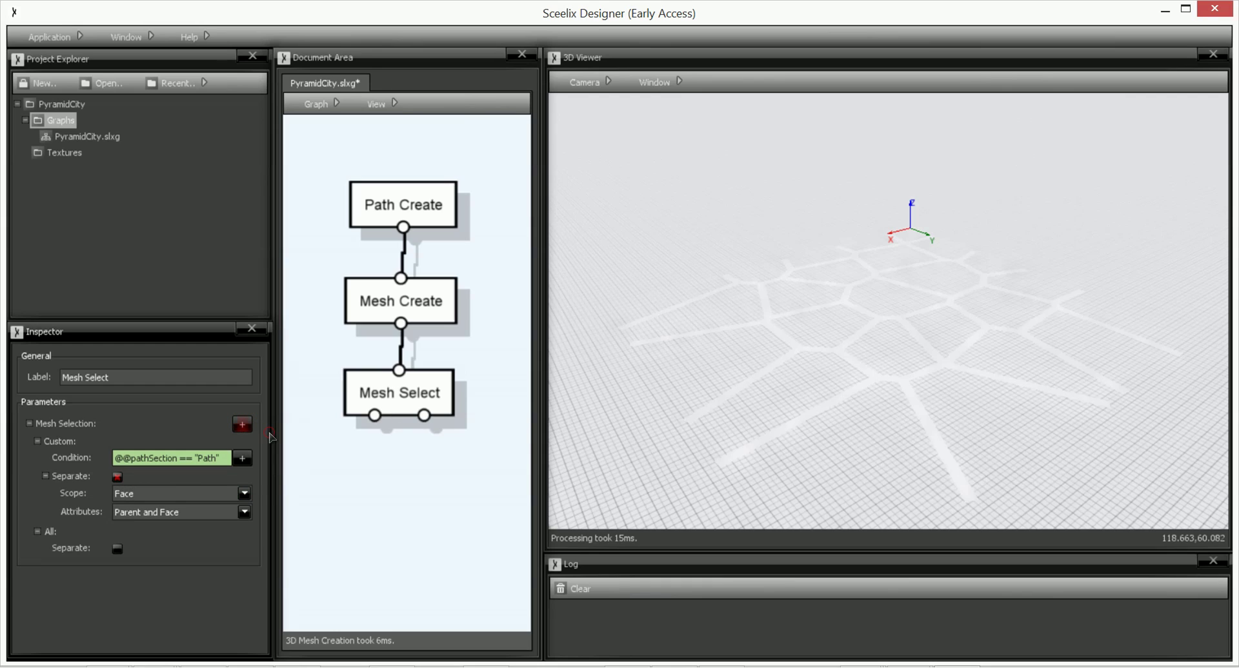
click(118, 550)
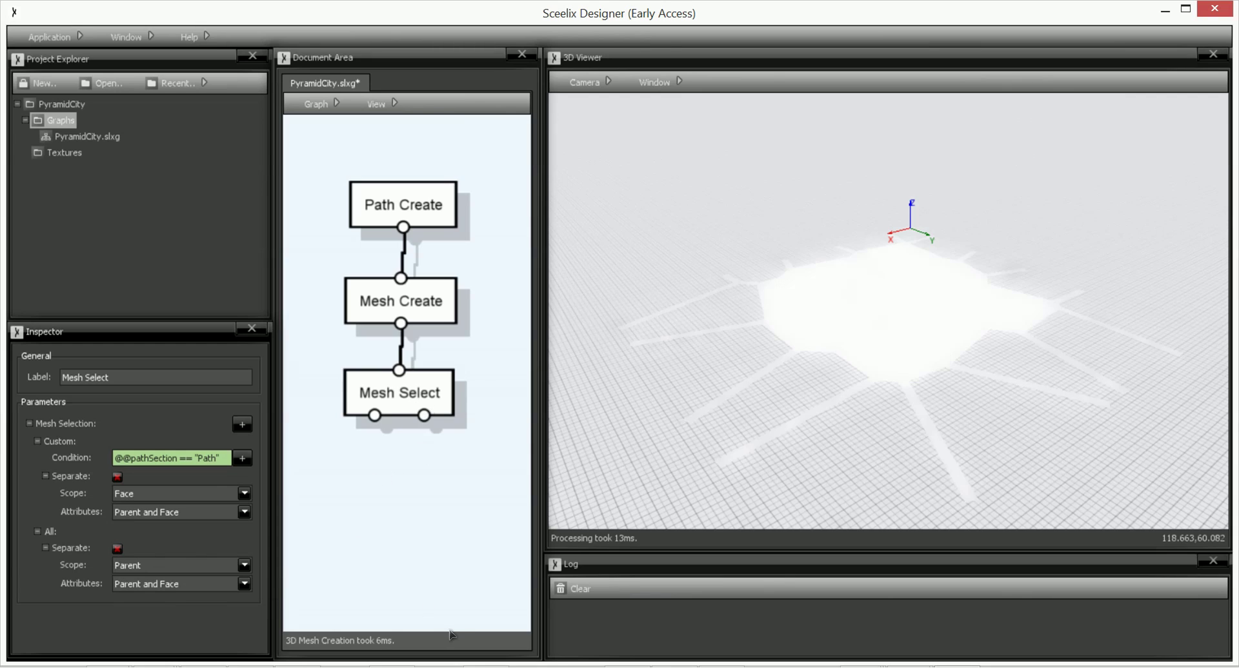
Add a Mesh Material node fed by Mesh Select's first (street) output.
right_click(340, 480)
click(379, 491)
text(mesh sele)
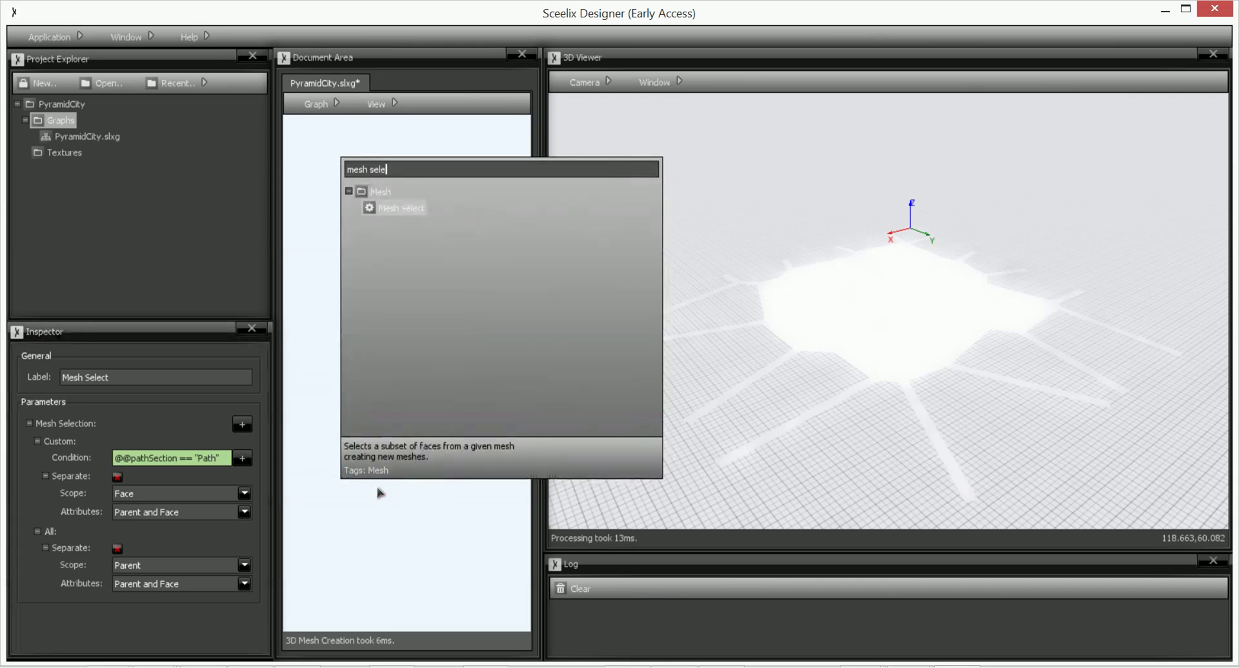
key(ctrl+a)
text(m)
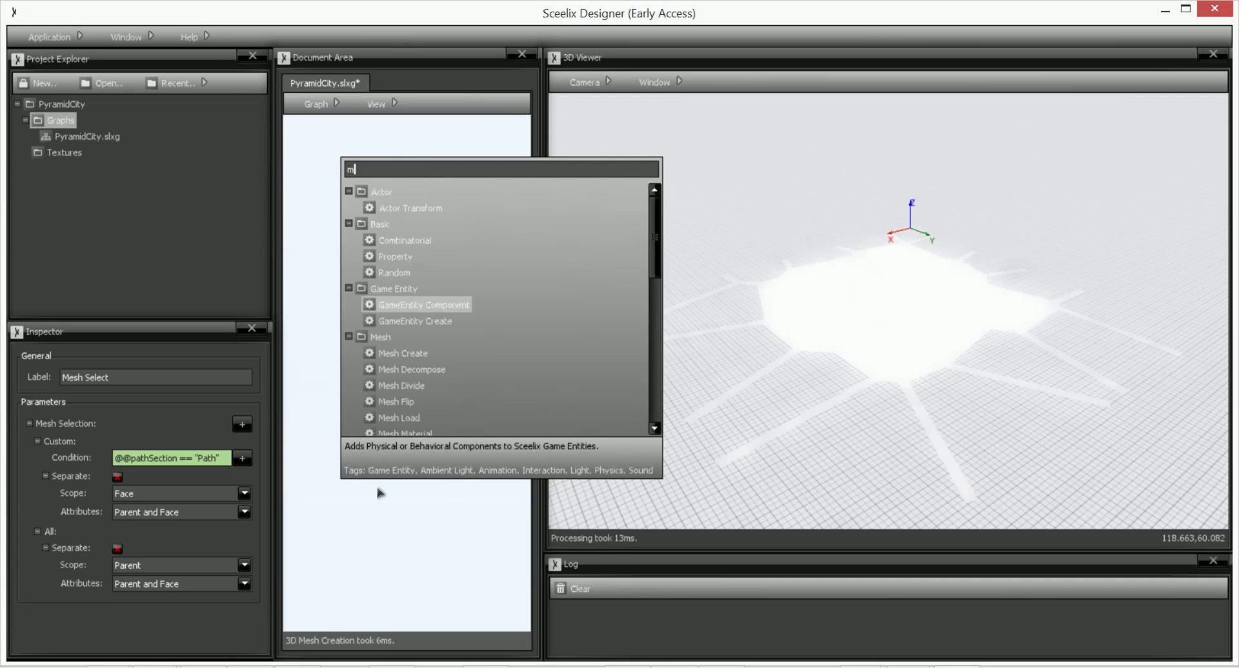
text(esh materia)
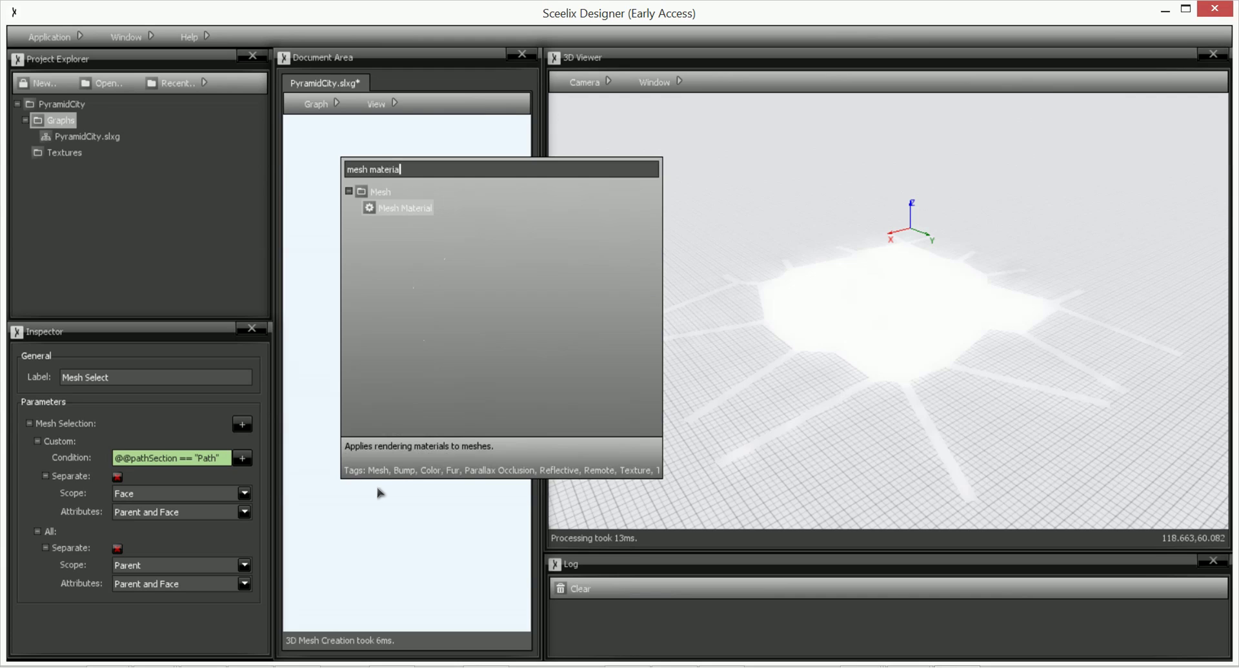
key(Return)
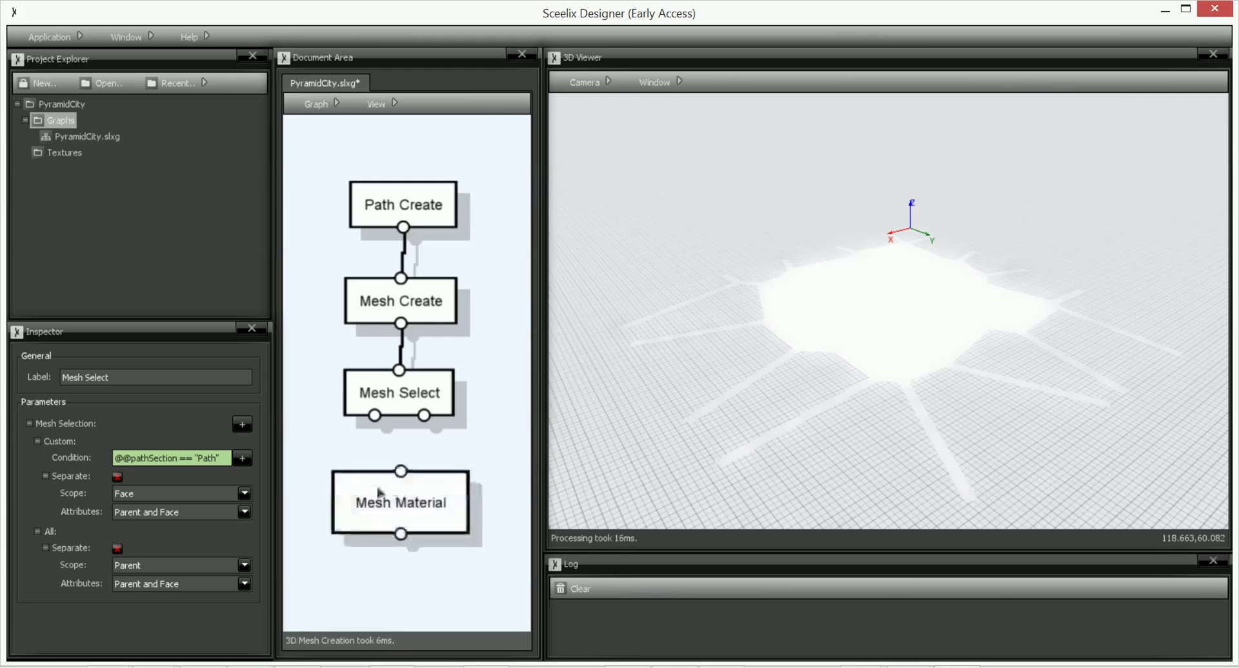
drag(379, 495, 337, 499)
drag(374, 415, 358, 479)
Set the Mesh Material colour to black (000000).
click(384, 508)
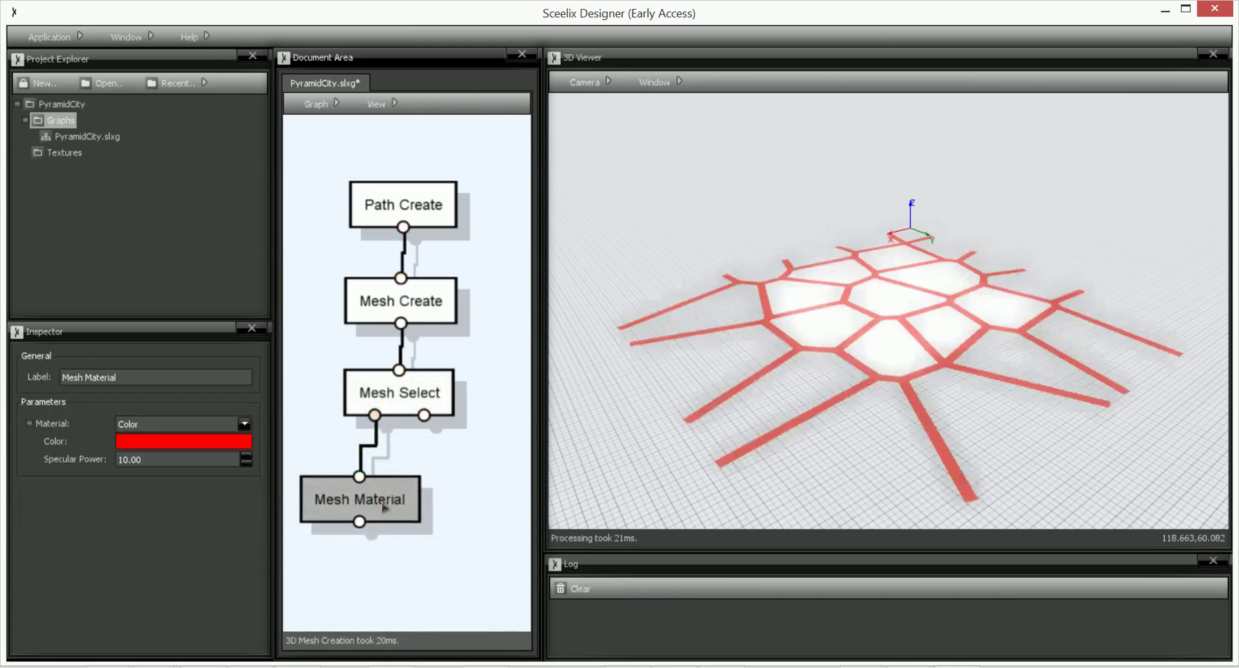
click(184, 442)
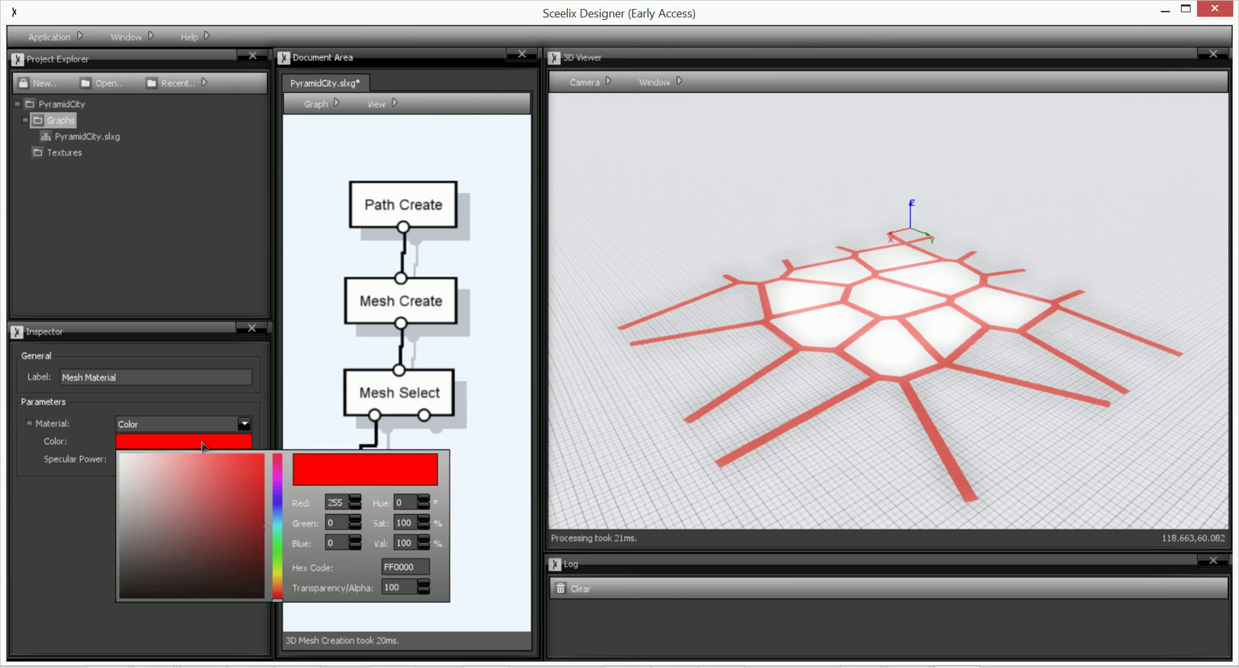
click(263, 598)
click(488, 478)
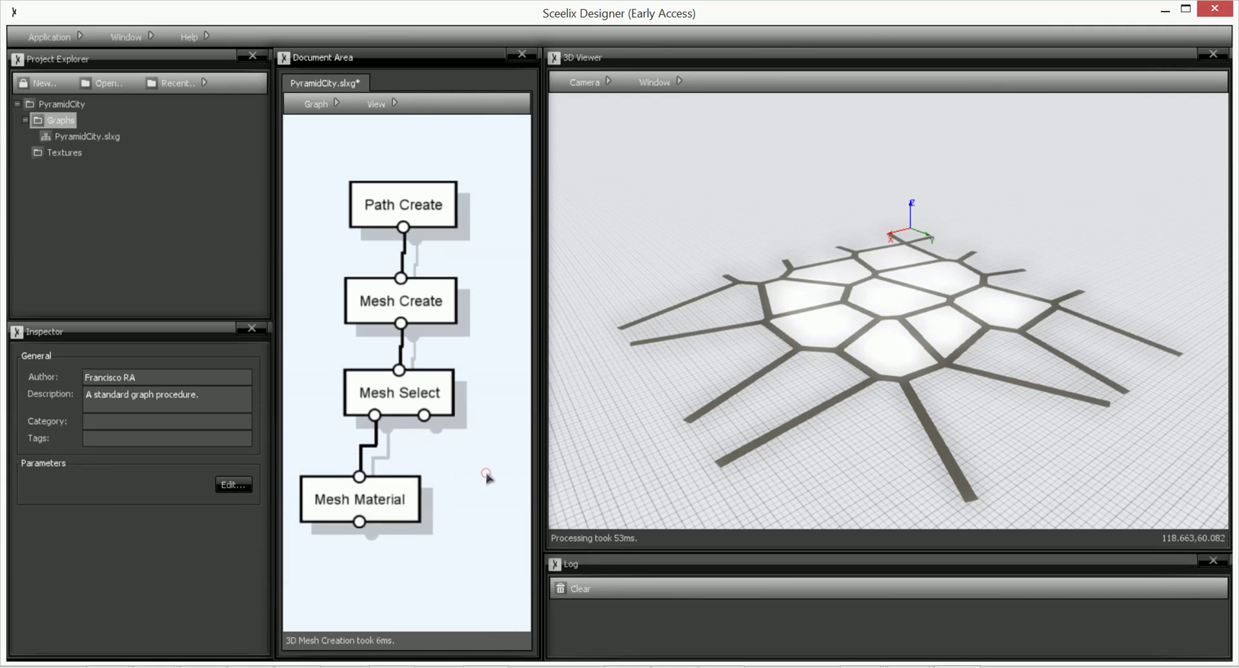
drag(386, 505, 360, 505)
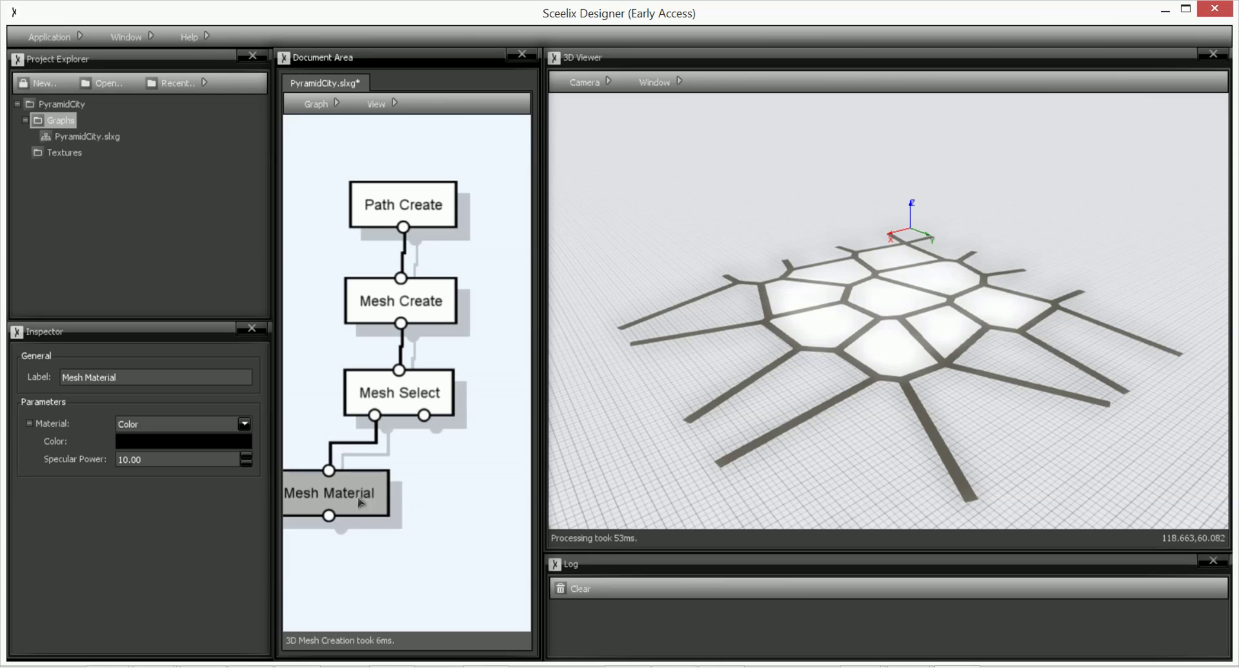
right_click(467, 496)
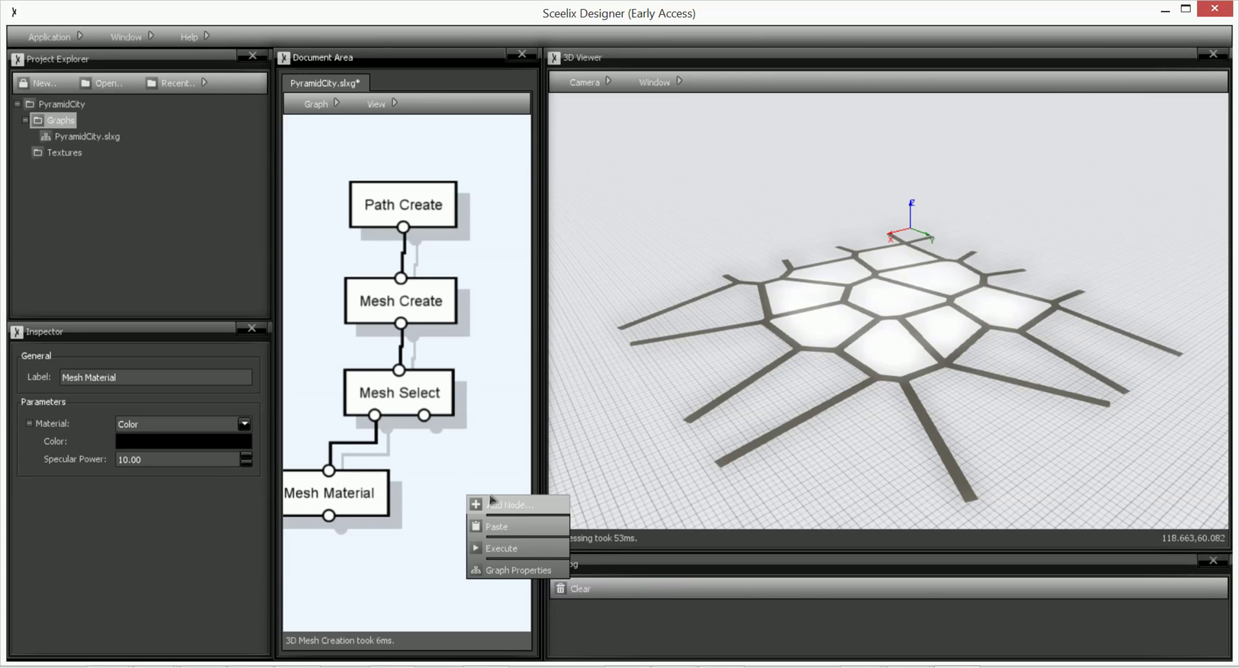
click(506, 442)
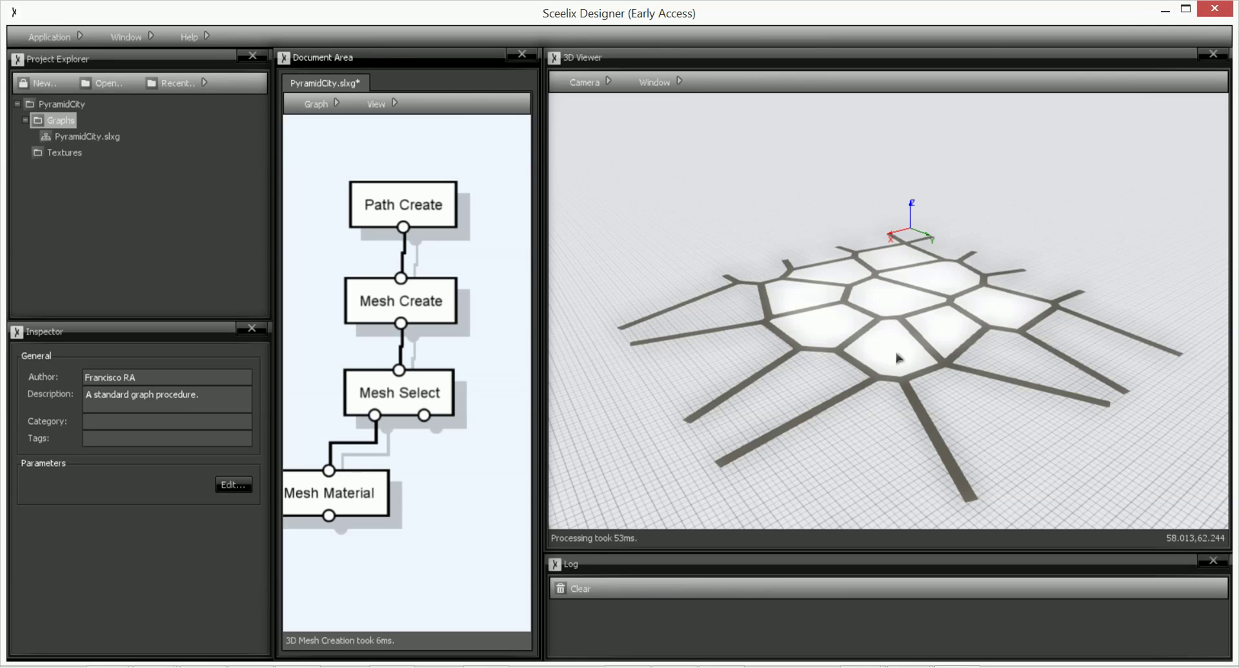
Add a Mesh Modify node fed by Mesh Select's second (block) output.
right_click(433, 511)
click(480, 524)
text(mesh materia)
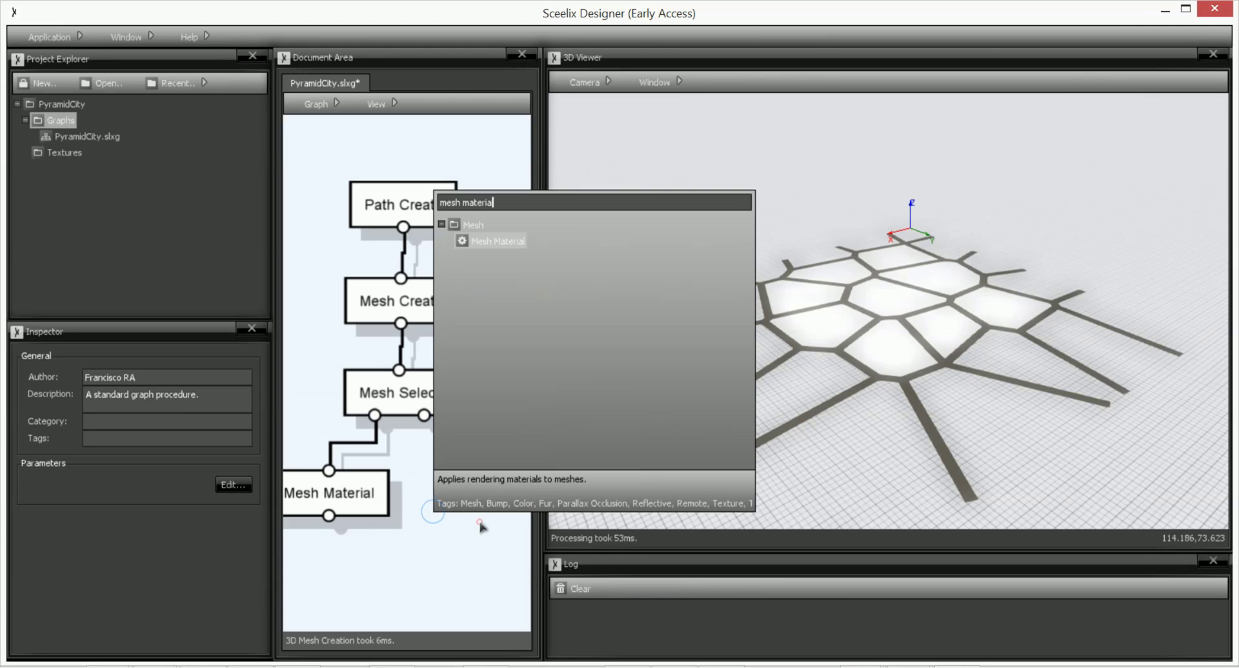
key(BackSpace)
key(BackSpace)
key(BackSpace)
key(BackSpace)
key(BackSpace)
key(BackSpace)
key(BackSpace)
key(BackSpace)
text(modify)
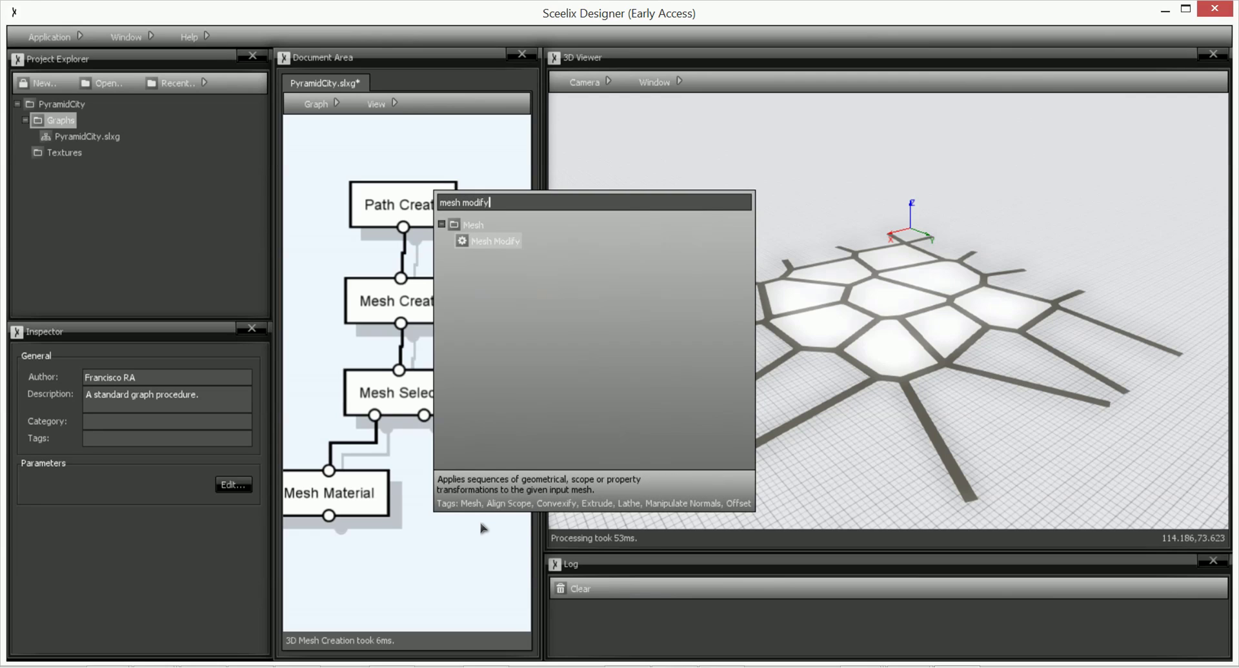
key(Return)
click(488, 546)
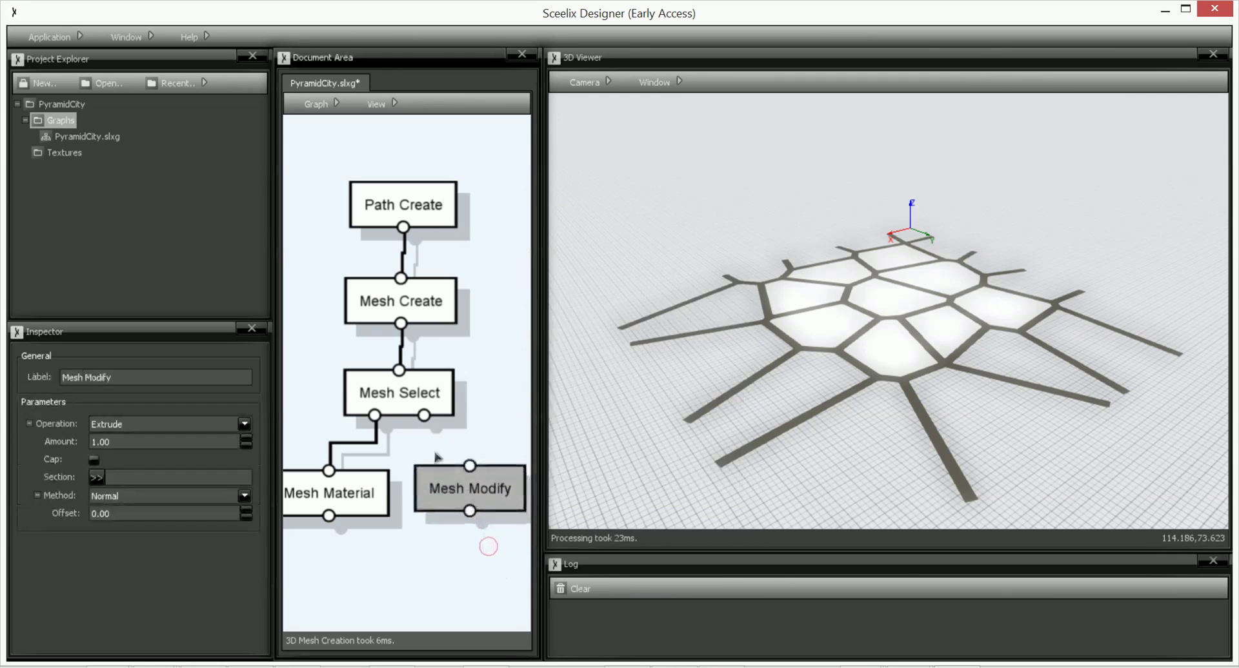
drag(424, 414, 470, 465)
Change the Mesh Modify extrude Amount from 1.00 to 0.5.
click(474, 484)
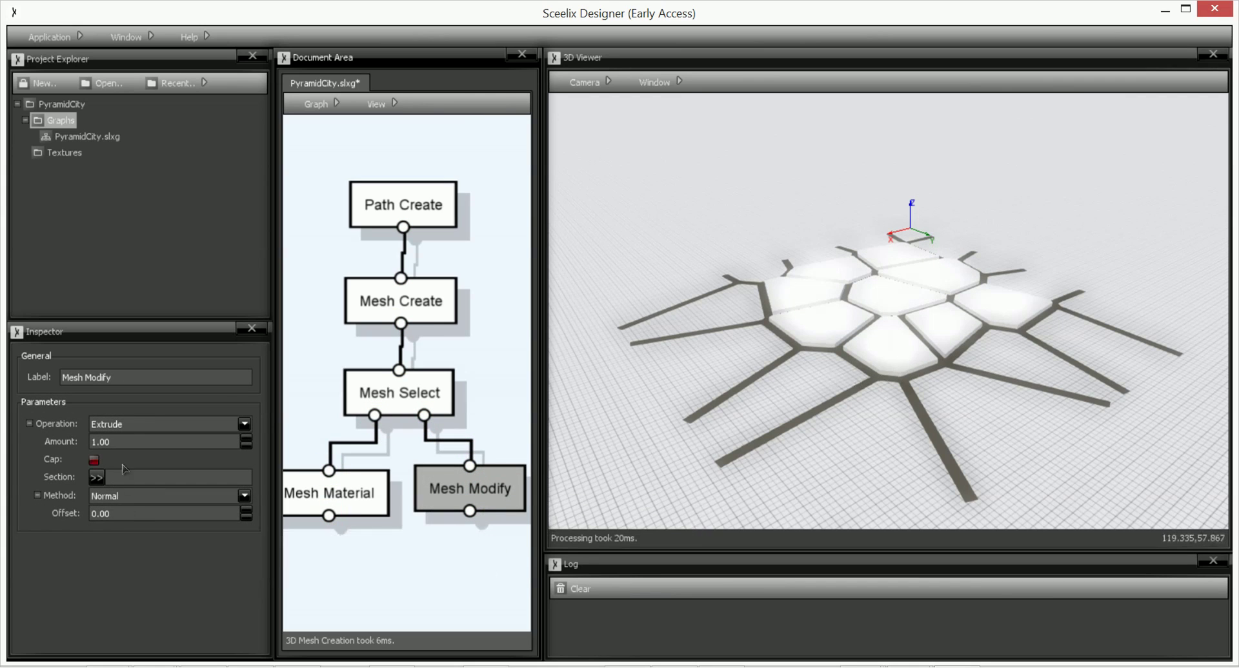
click(120, 442)
drag(120, 442, 90, 441)
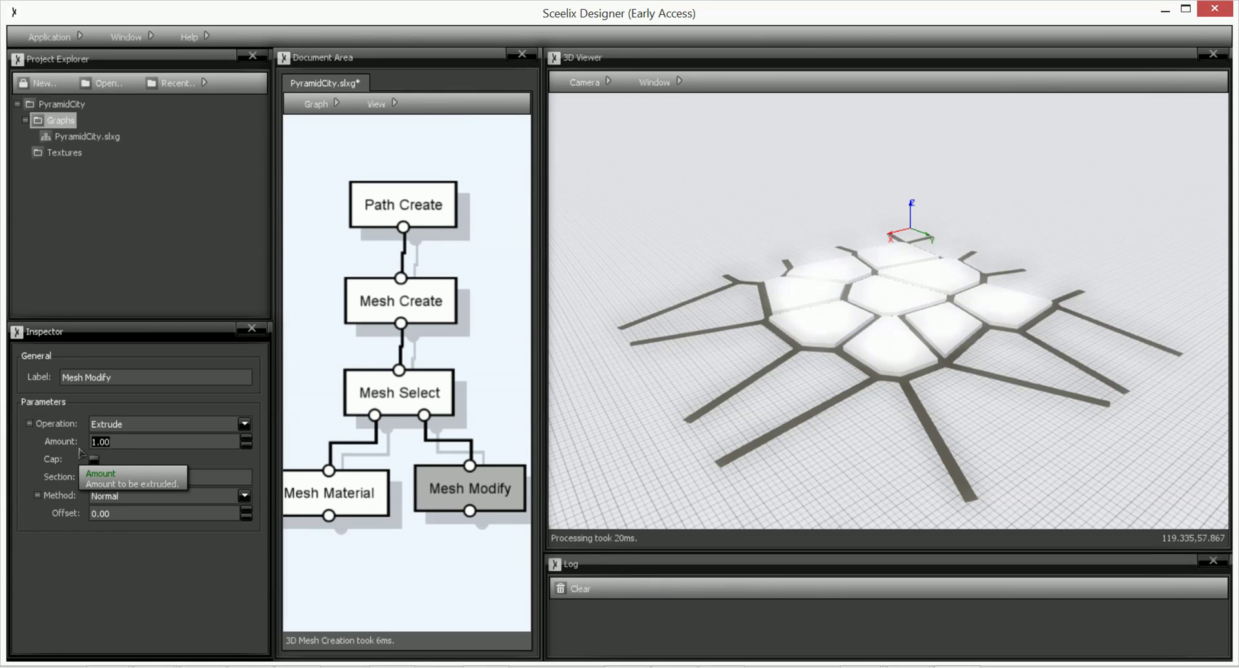
key(BackSpace)
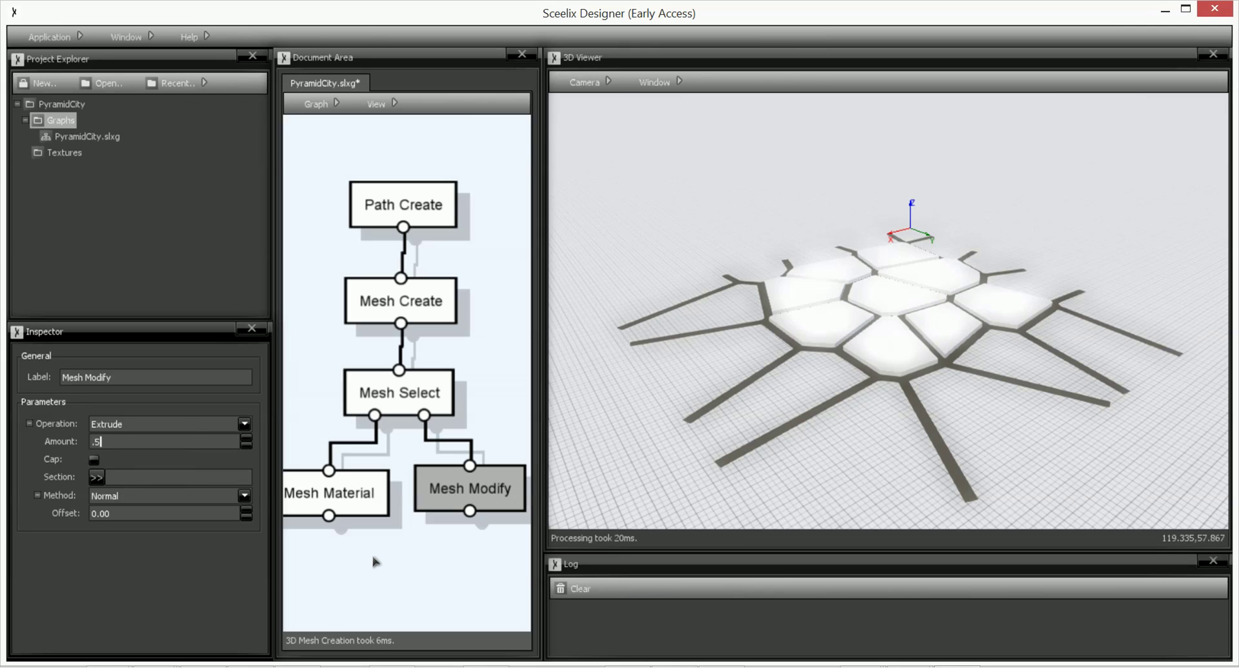
click(375, 562)
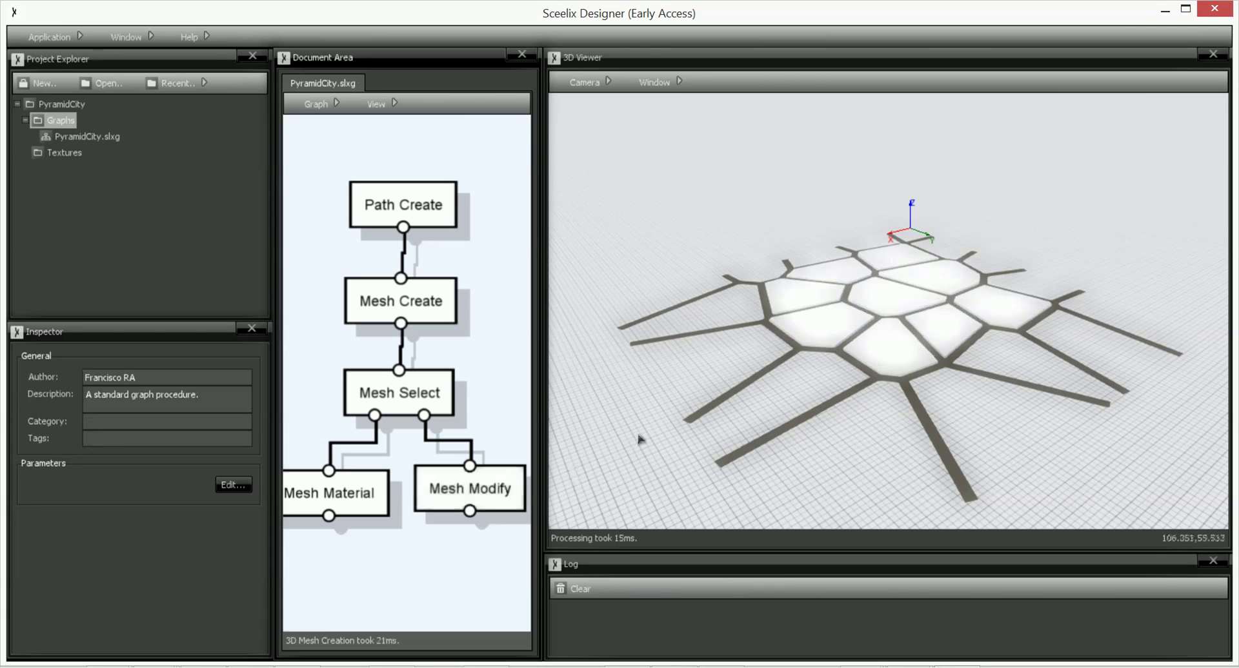
scroll(834, 346, up, 6)
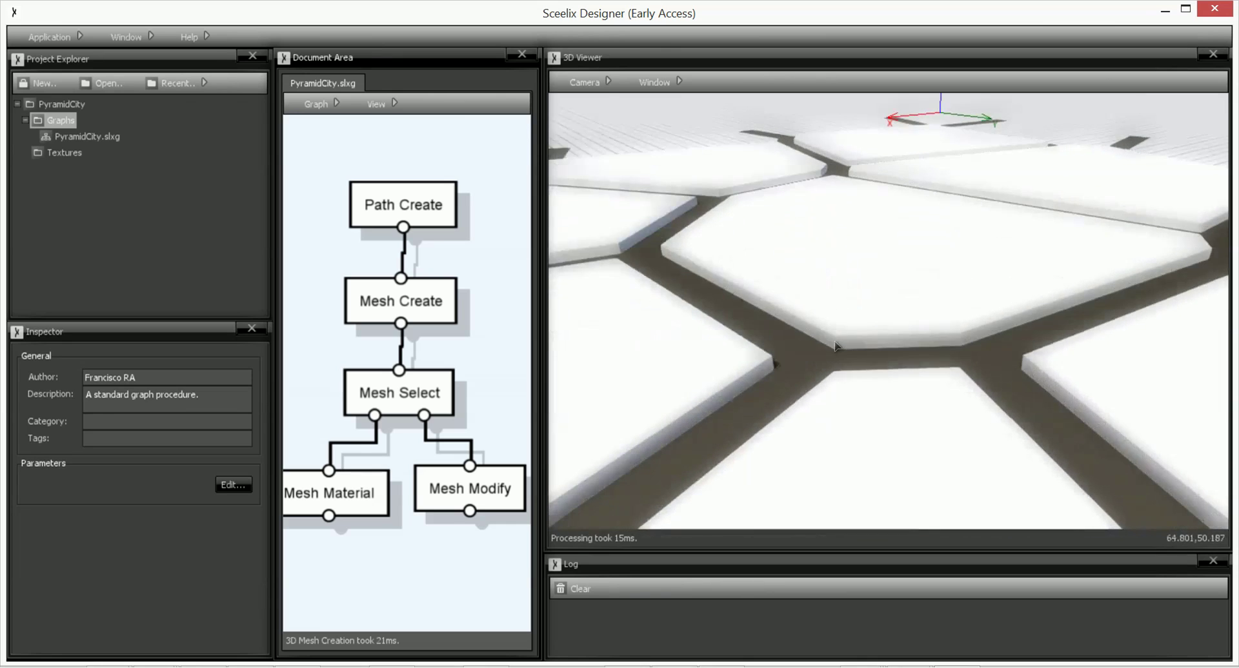
scroll(834, 347, down, 6)
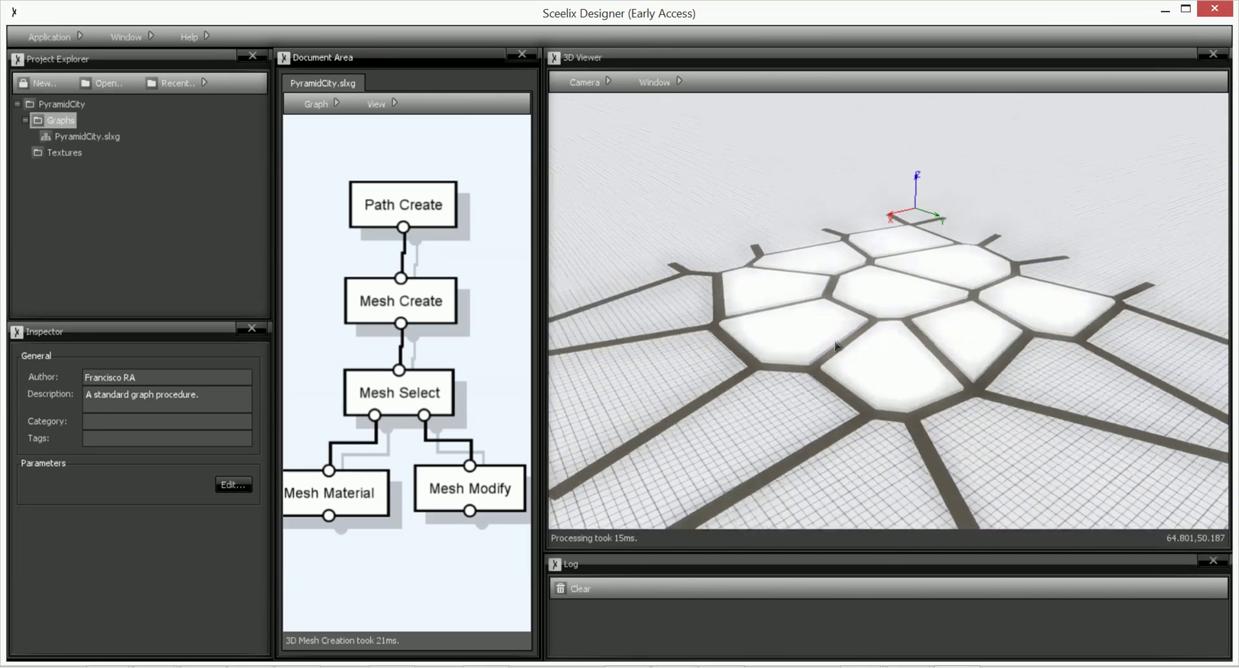
click(463, 489)
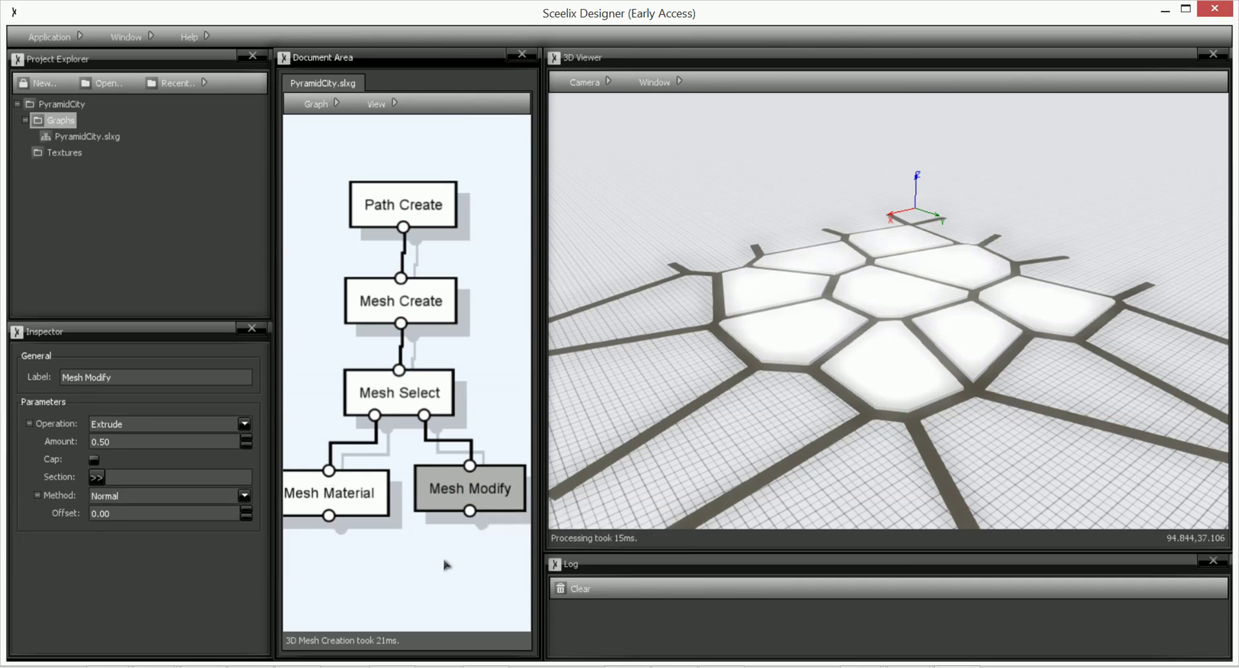
middle_drag(458, 570, 407, 435)
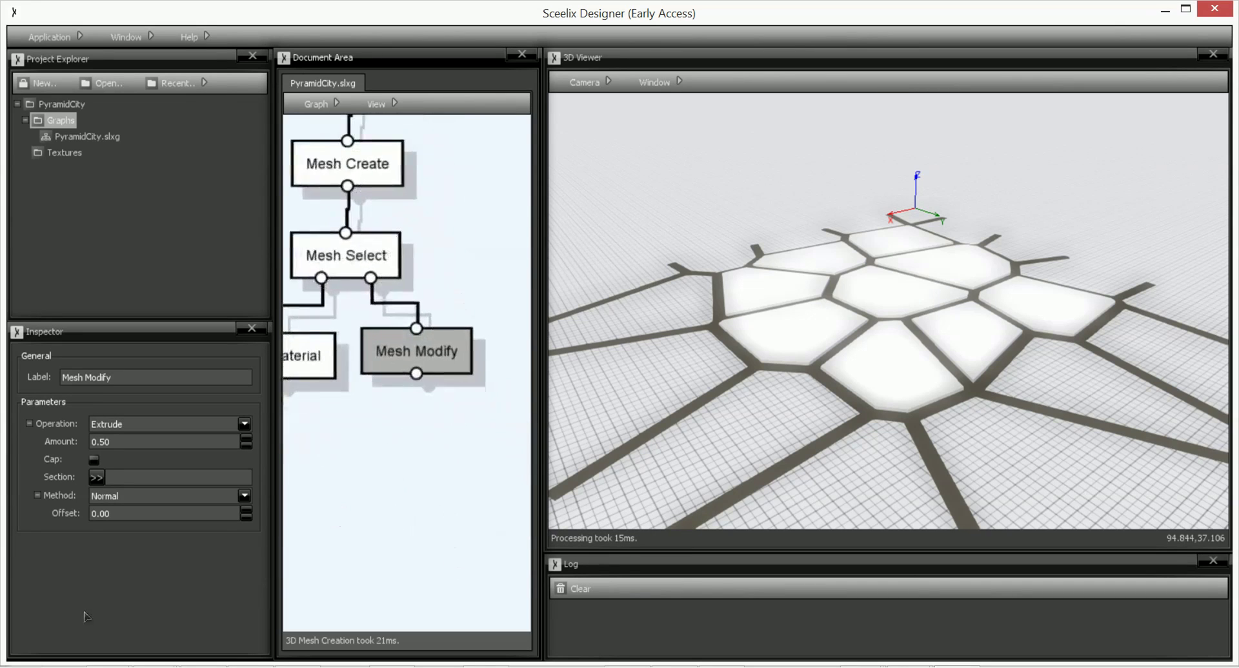
Inspect one of the raised pavement blocks in the 3D viewer.
right_click(382, 475)
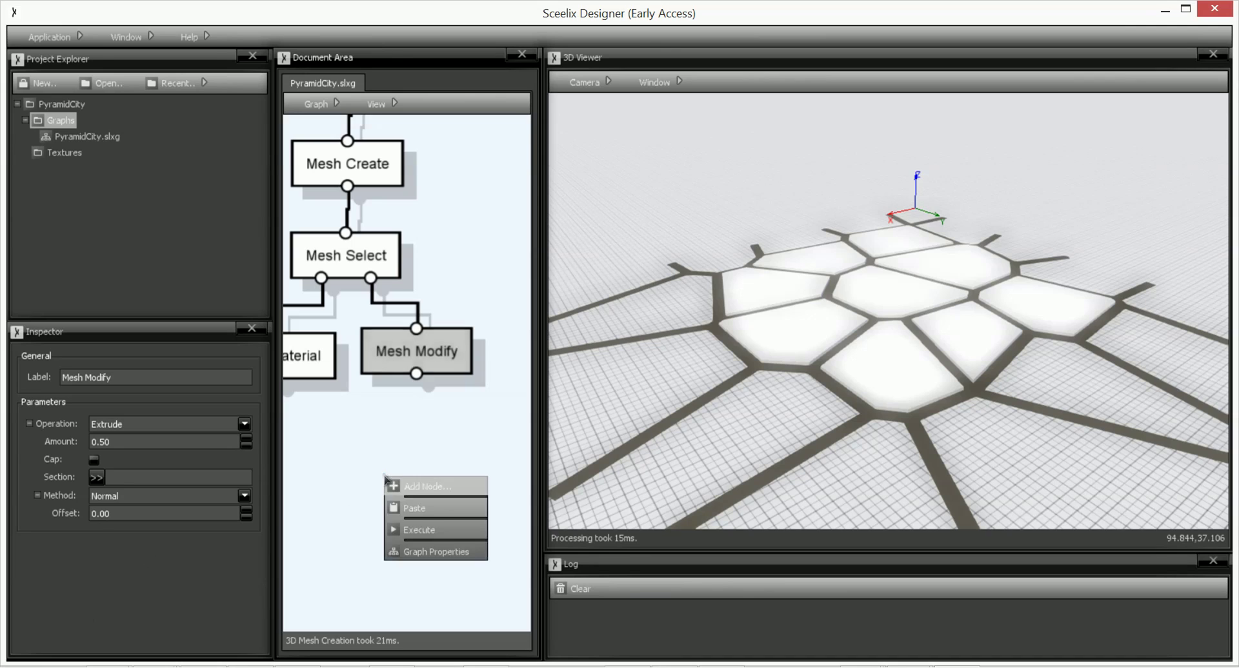
click(436, 494)
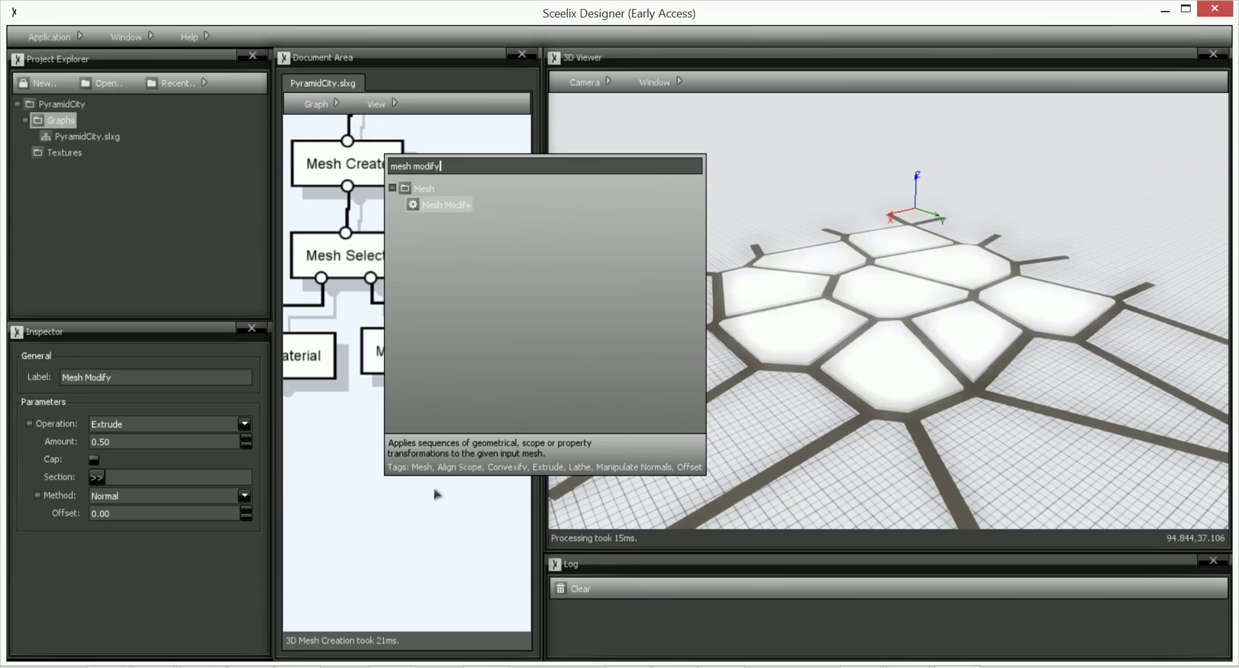
click(932, 385)
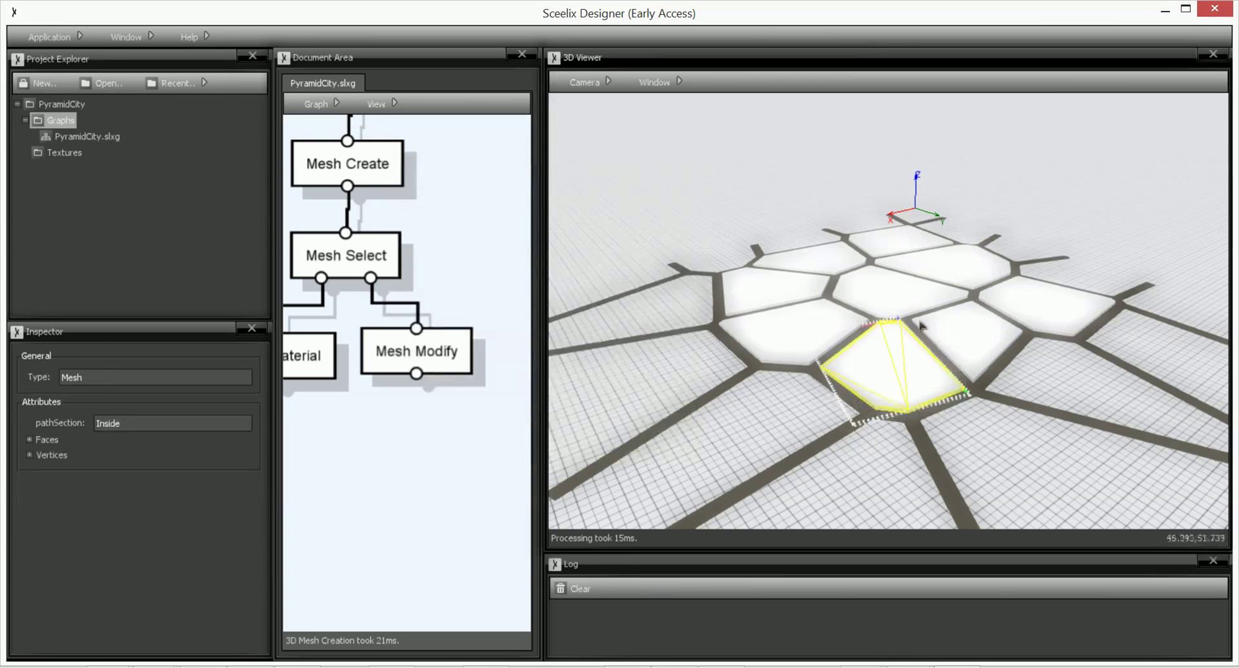
click(467, 433)
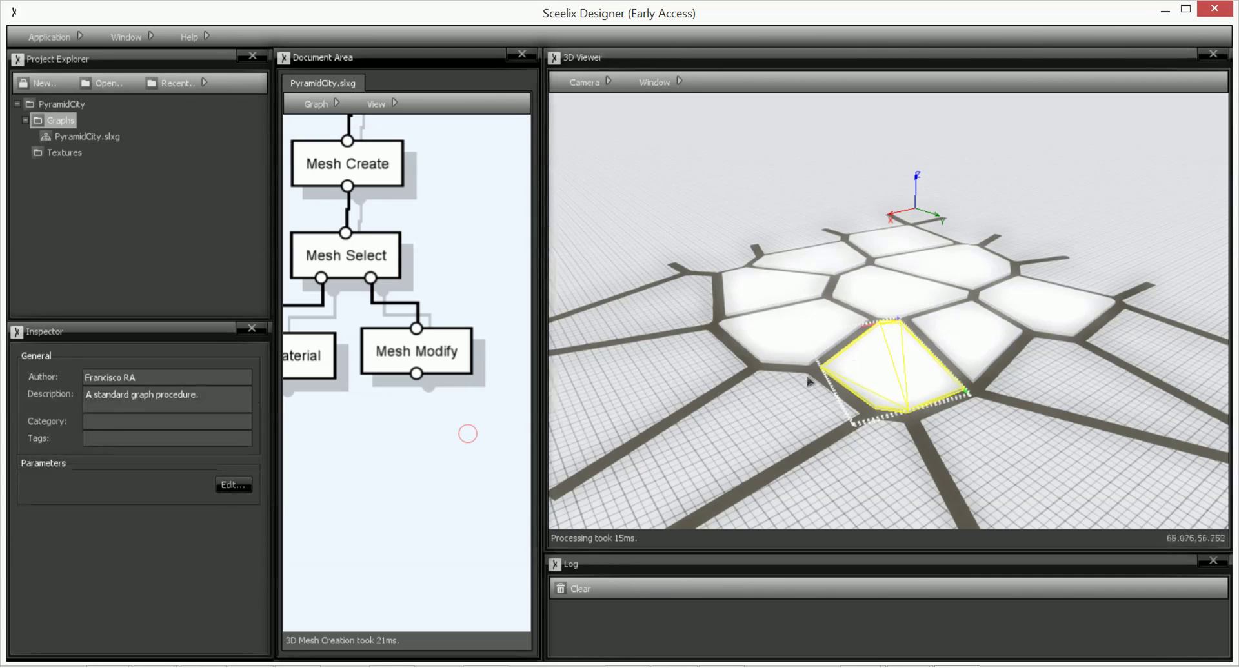
click(1024, 432)
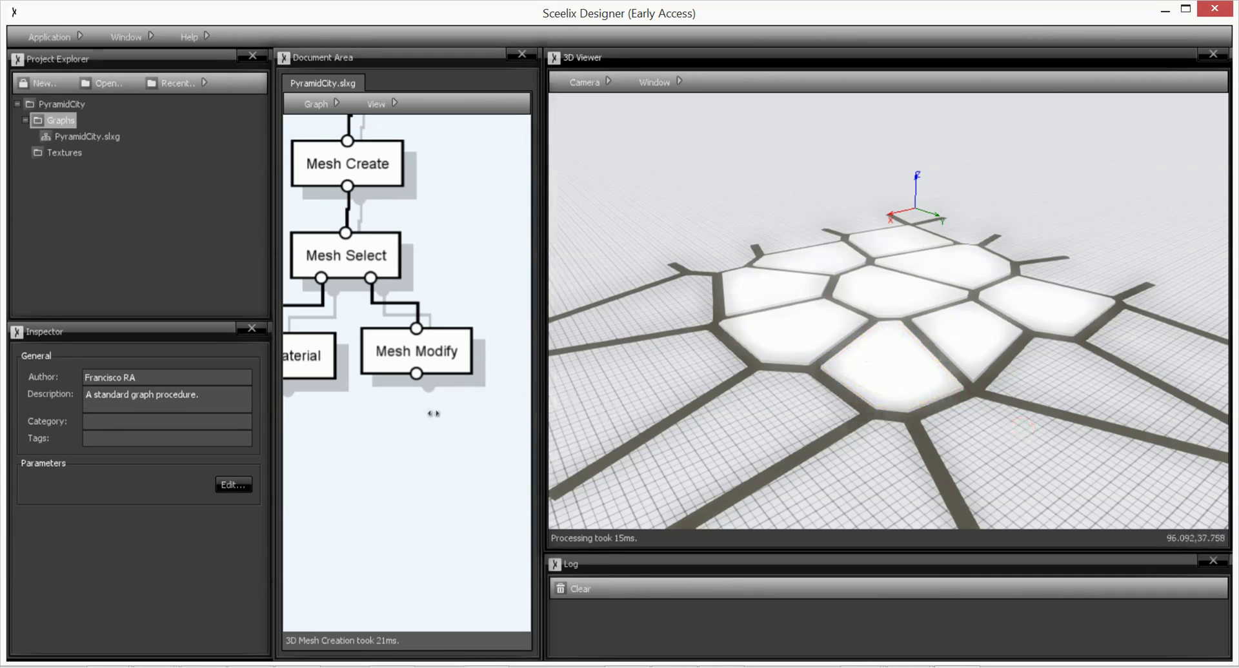
Add a new Mesh Select node below Mesh Modify.
right_click(423, 431)
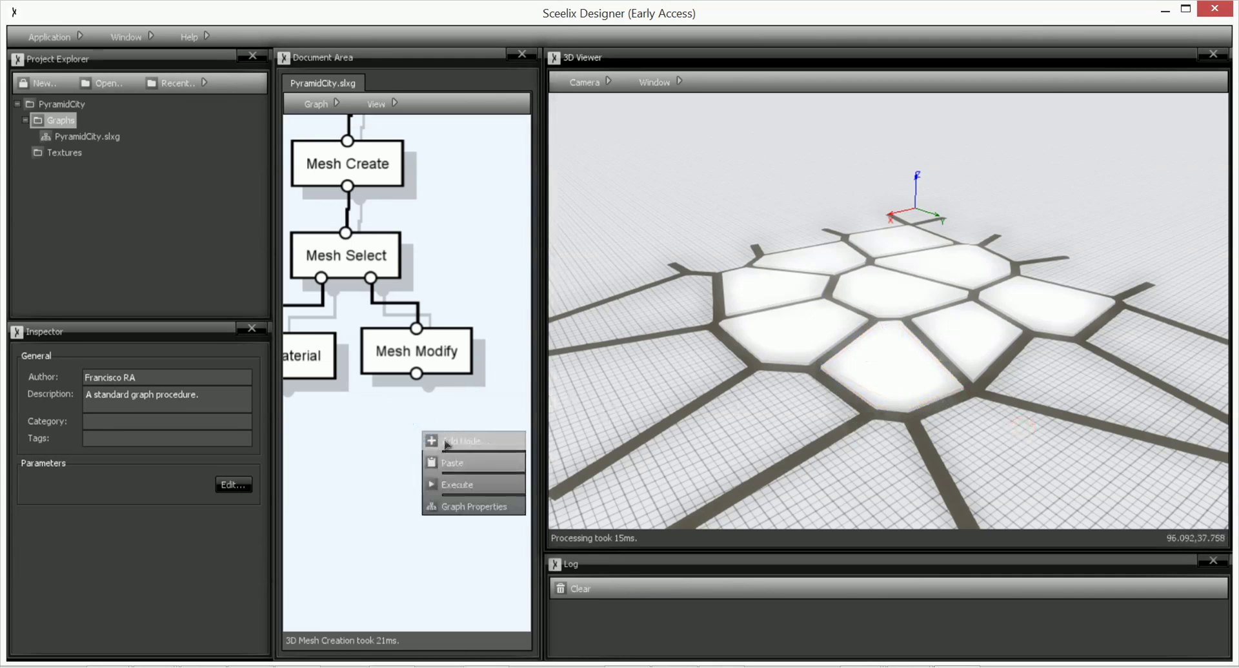
click(445, 442)
text(s)
key(BackSpace)
text(me)
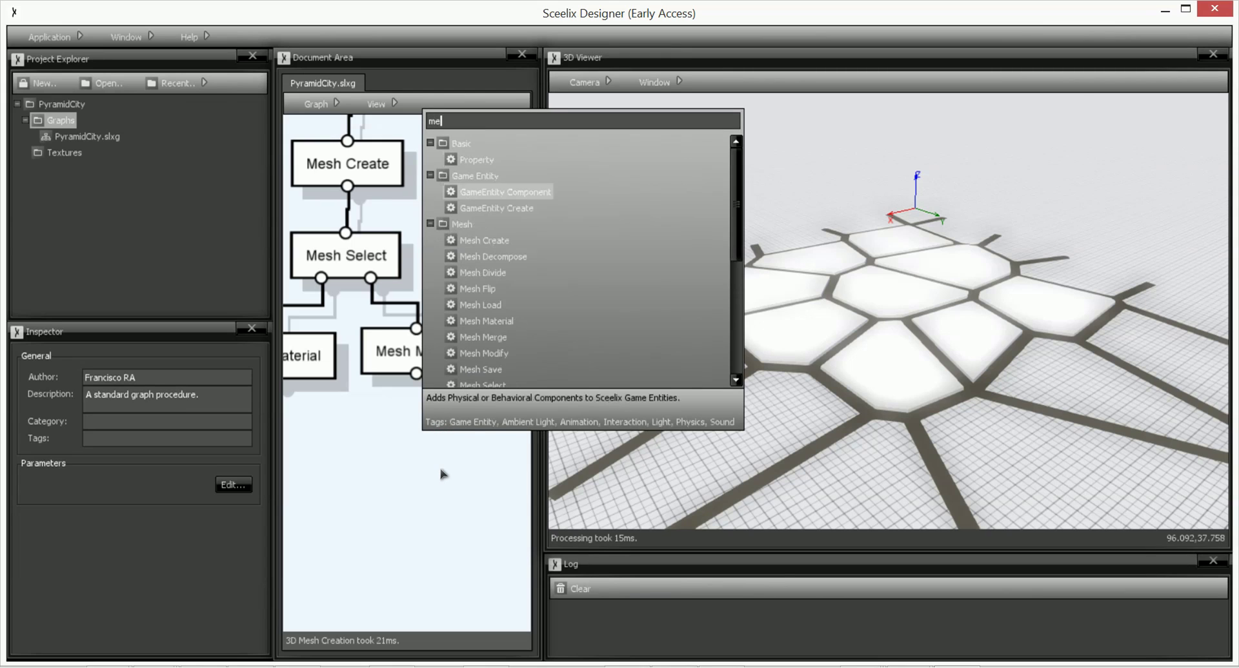
text(sh sel)
key(Return)
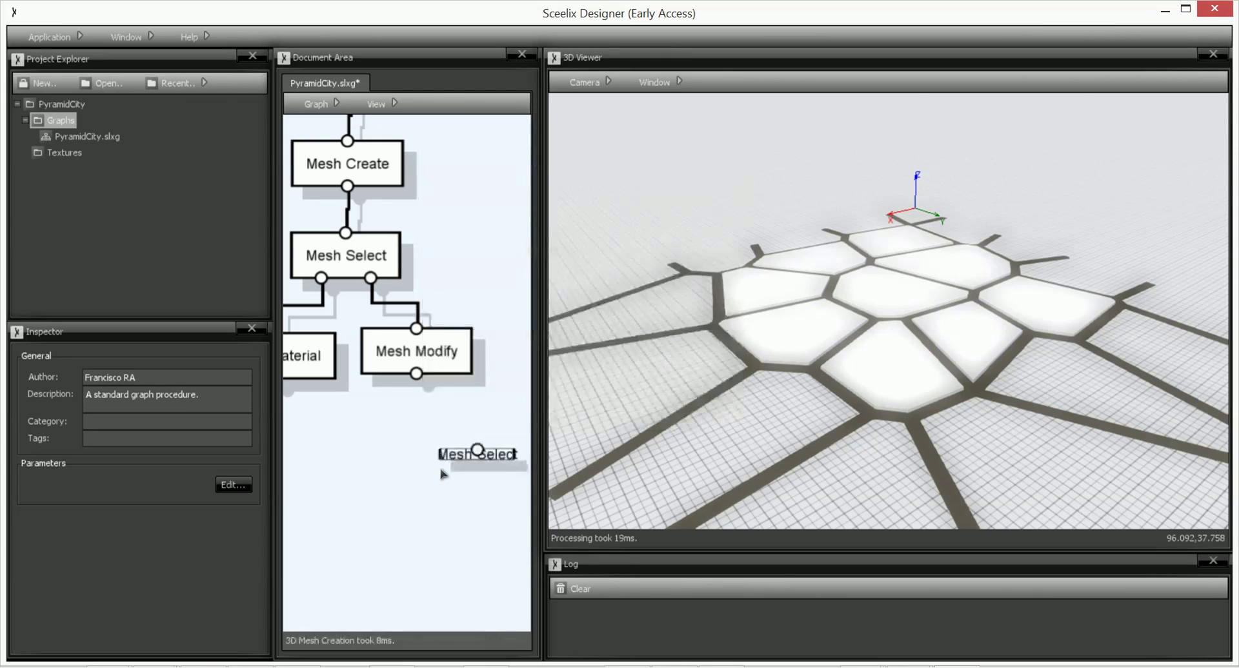
drag(478, 469, 432, 469)
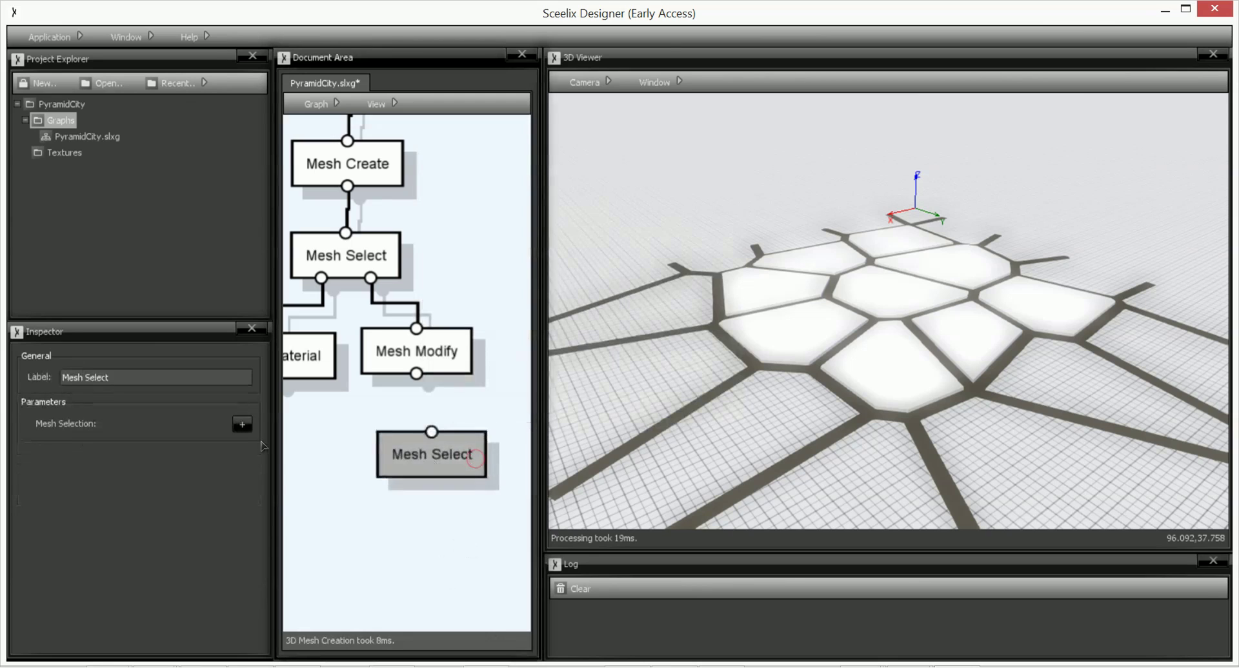
Add a Direction rule separating Top faces and an All rule separating the rest.
click(242, 425)
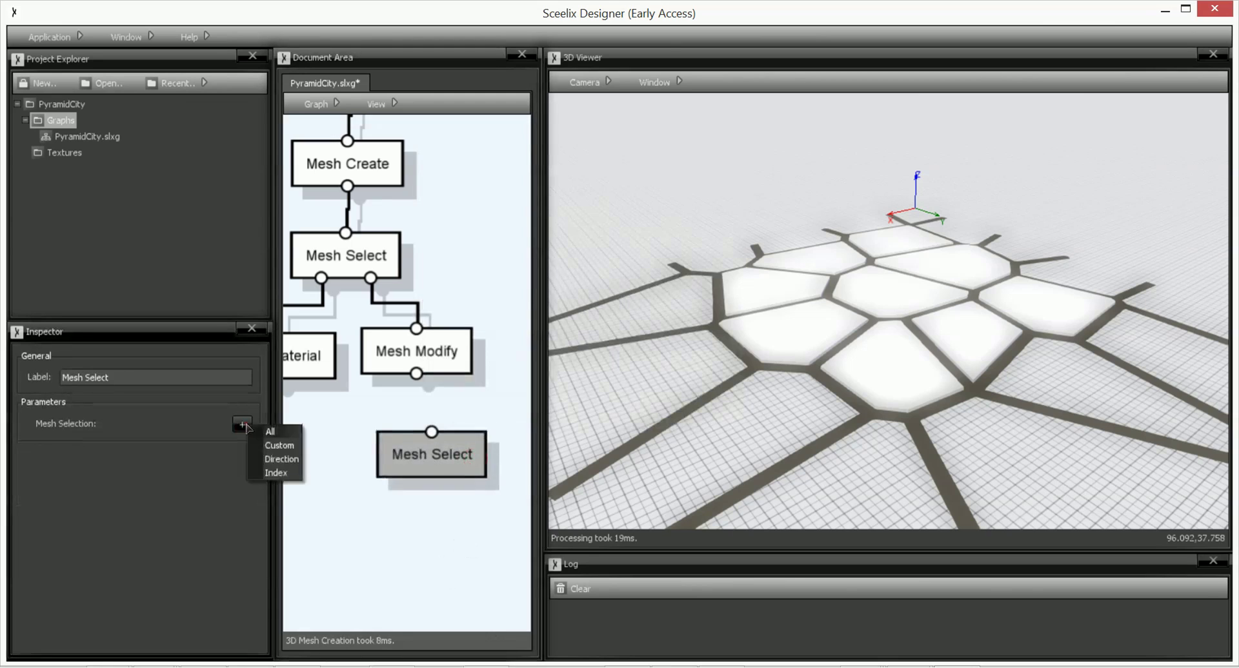
click(282, 459)
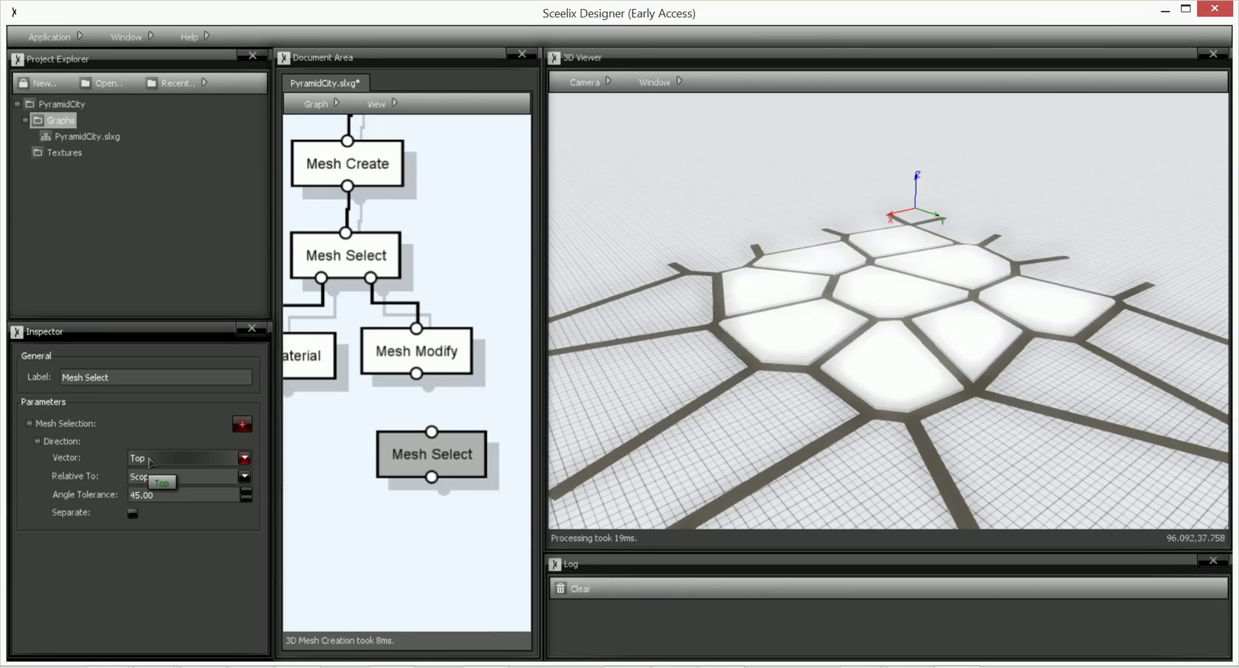
click(134, 515)
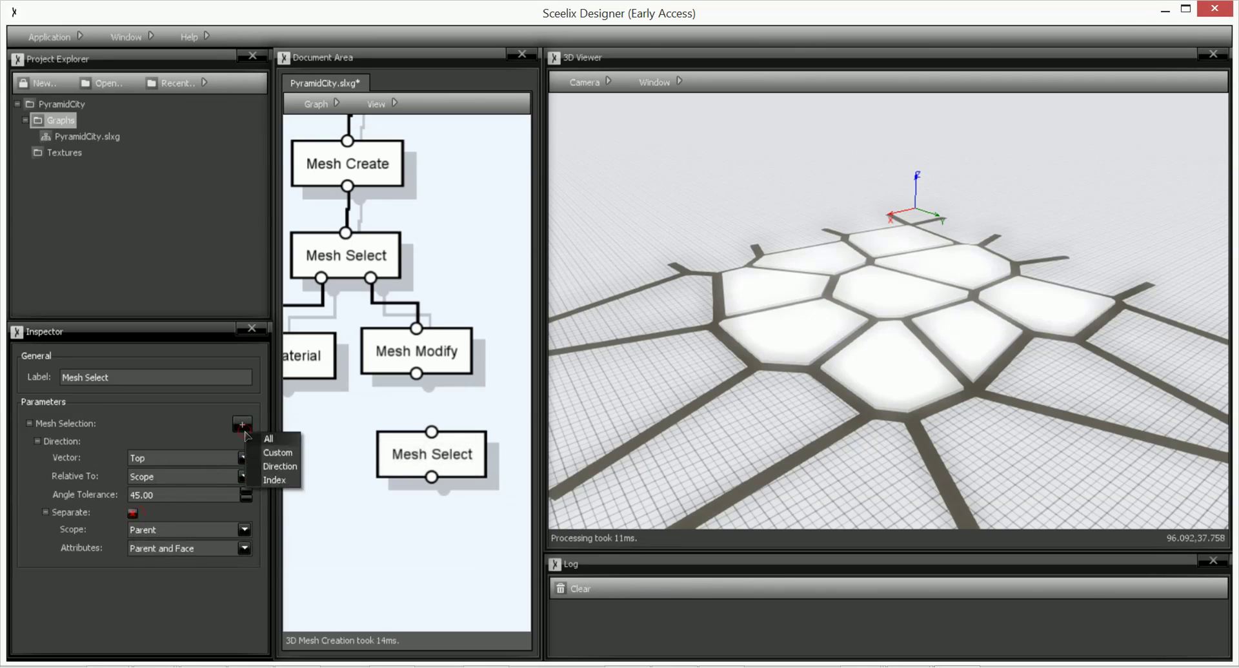
click(242, 425)
click(132, 586)
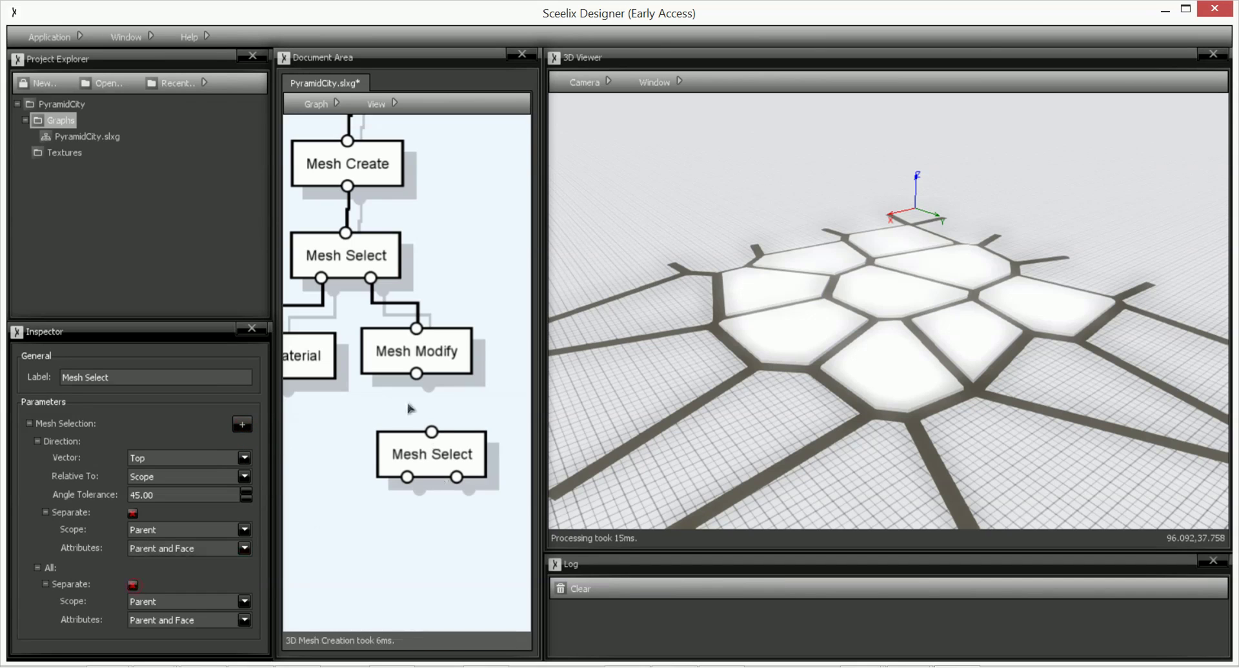
Connect Mesh Modify's output to the new Mesh Select and check a block's top face.
drag(416, 374, 438, 464)
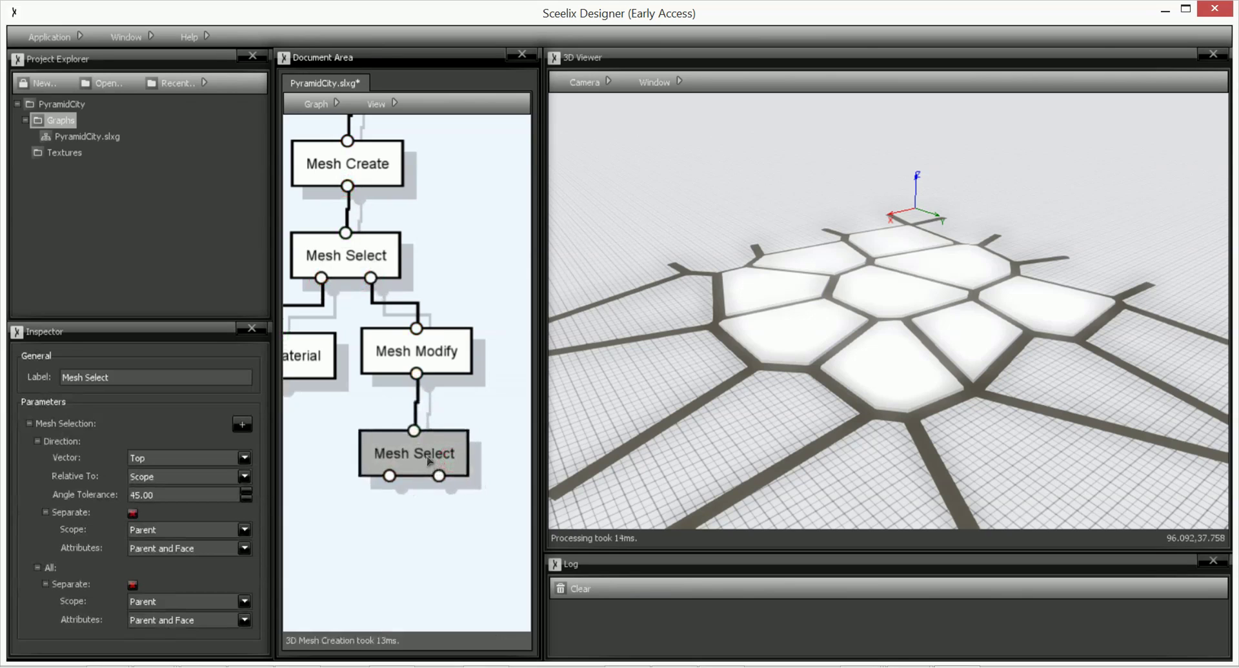
drag(389, 475, 901, 342)
click(901, 342)
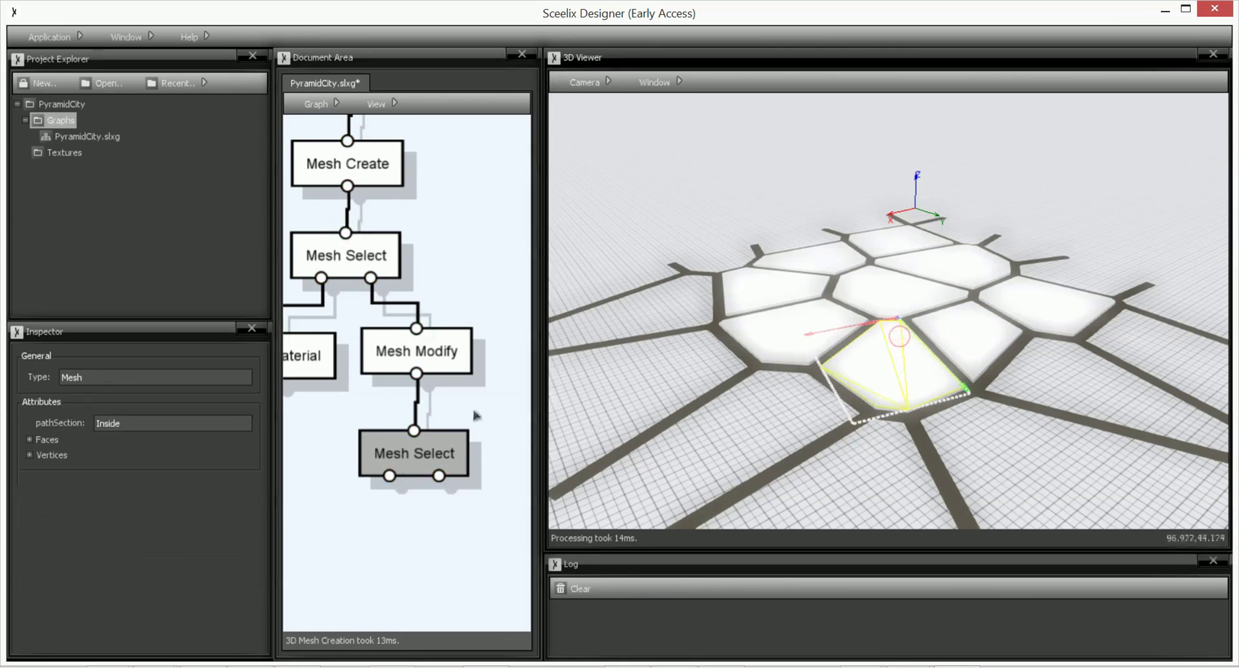
click(444, 497)
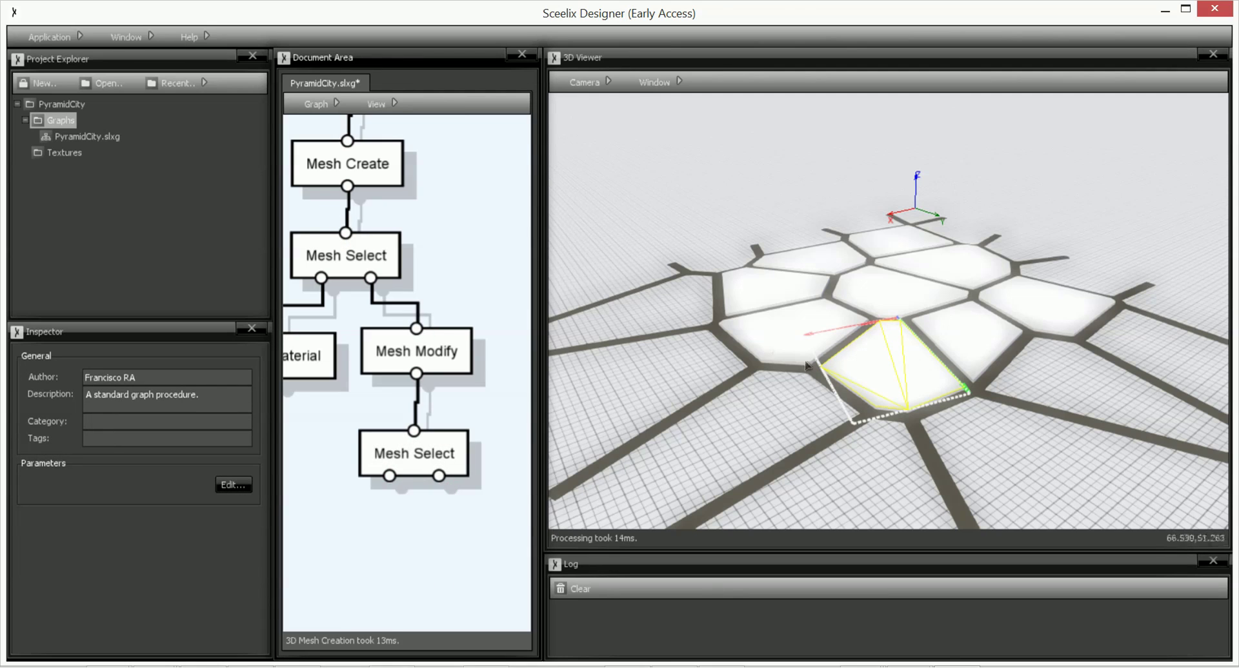
click(782, 443)
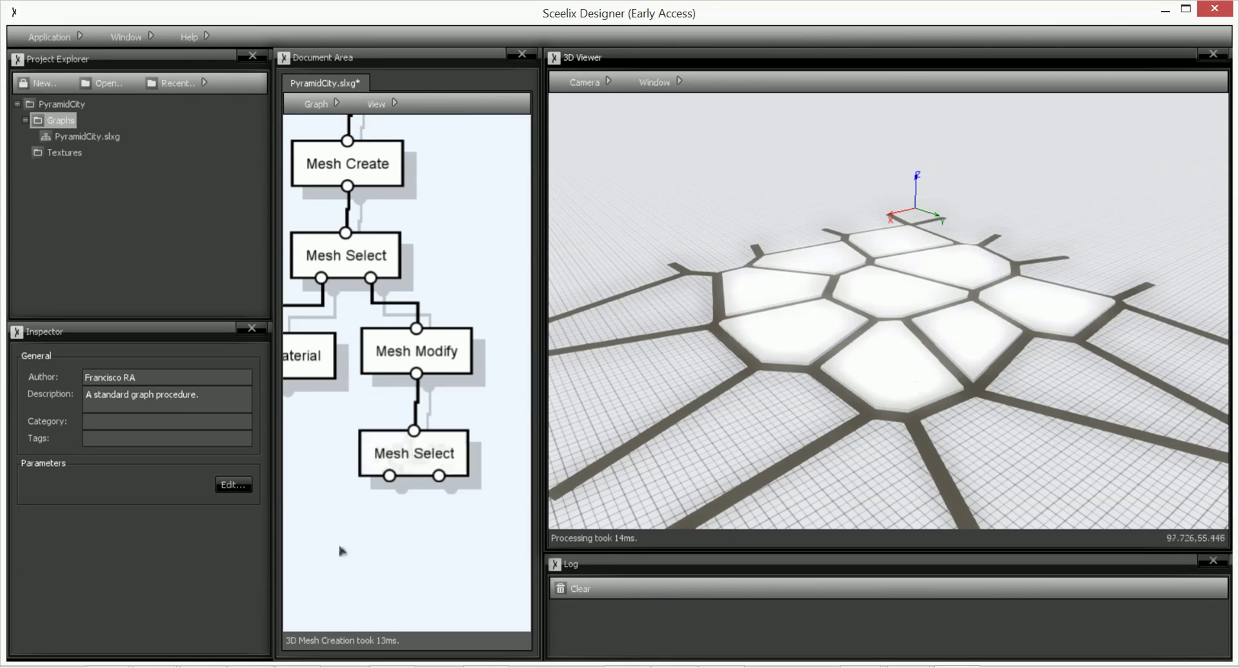
Add a Mesh Modify node below the lower Mesh Select, fed by its top-faces output.
middle_drag(334, 568, 381, 484)
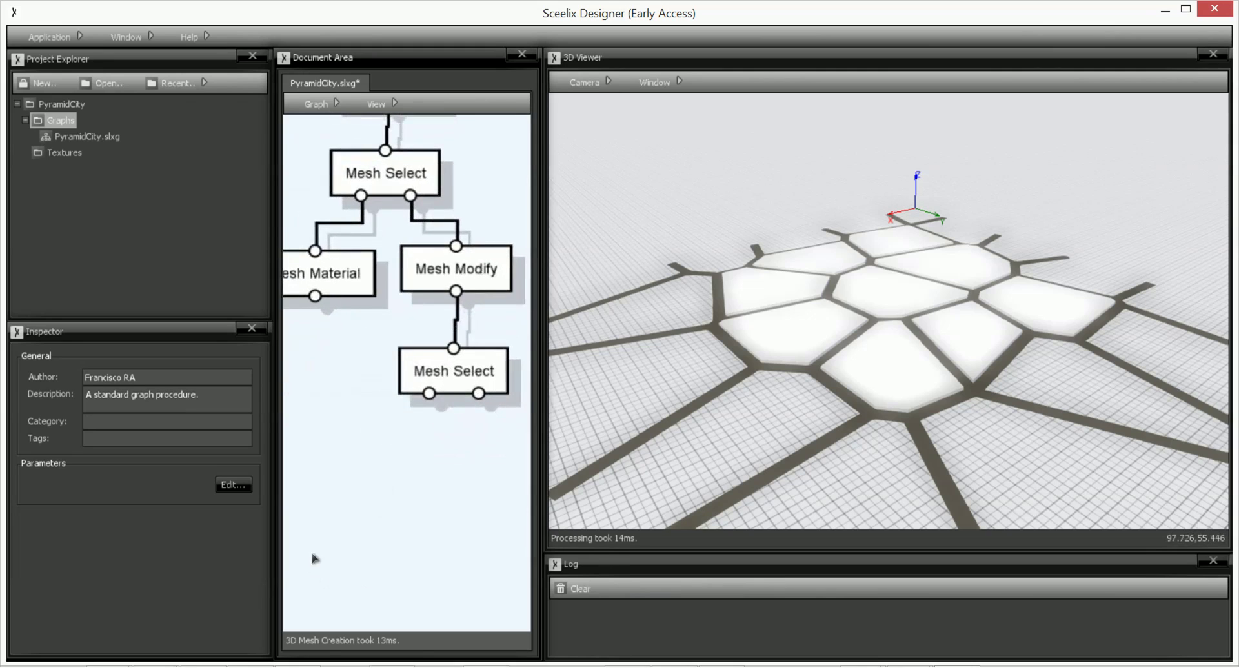
right_click(406, 476)
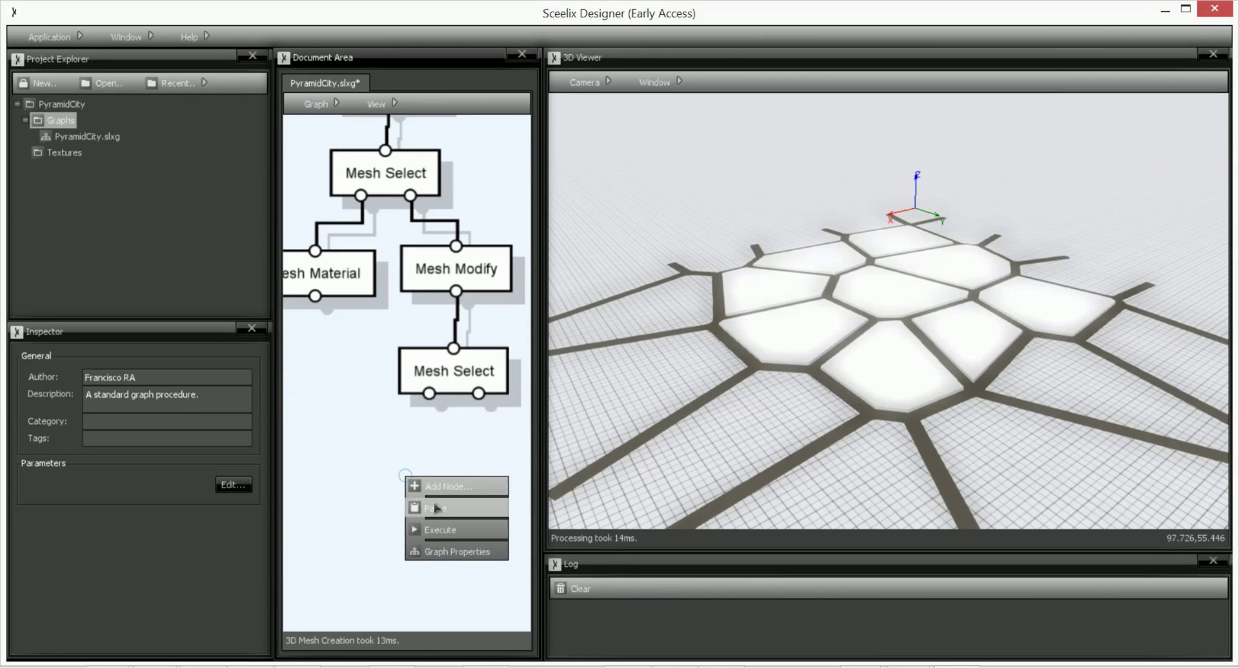
click(442, 493)
text(mesh sel)
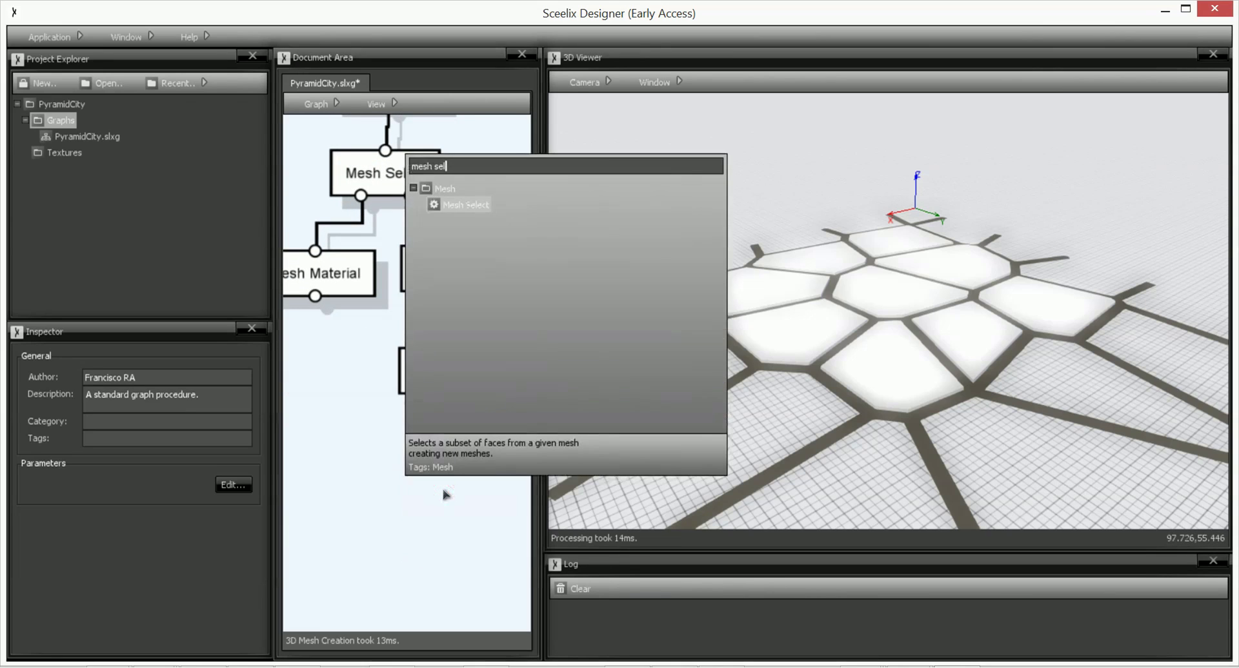
key(BackSpace)
key(BackSpace)
key(BackSpace)
key(BackSpace)
key(BackSpace)
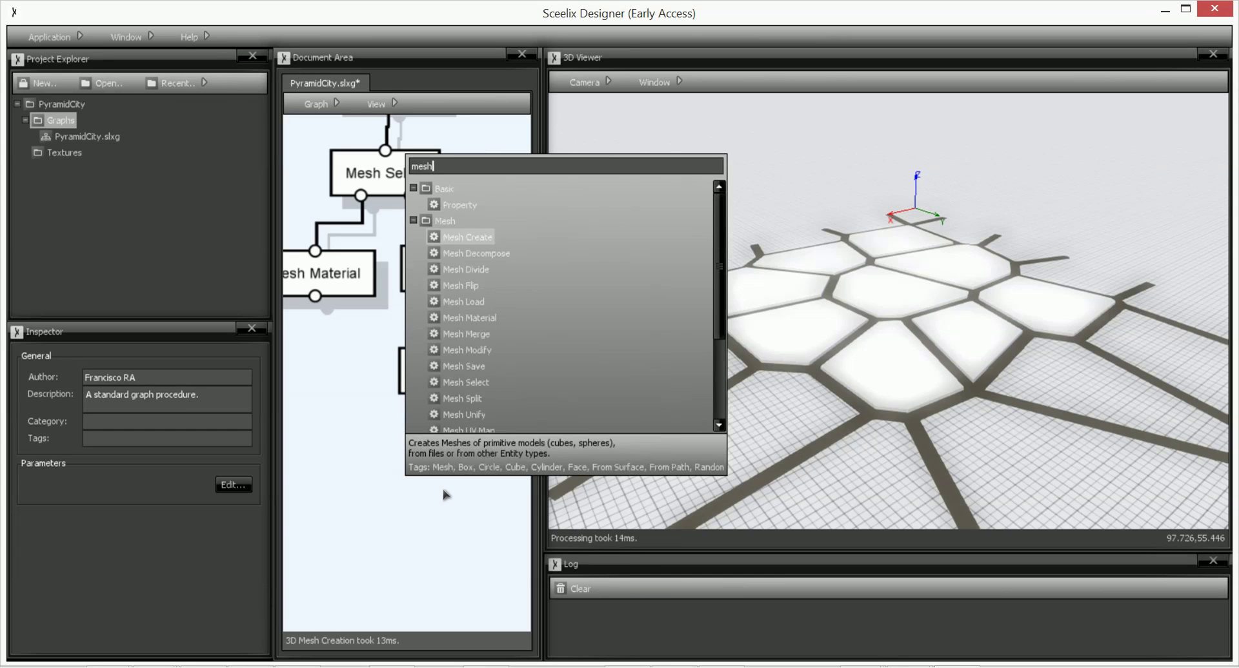
text(h mod)
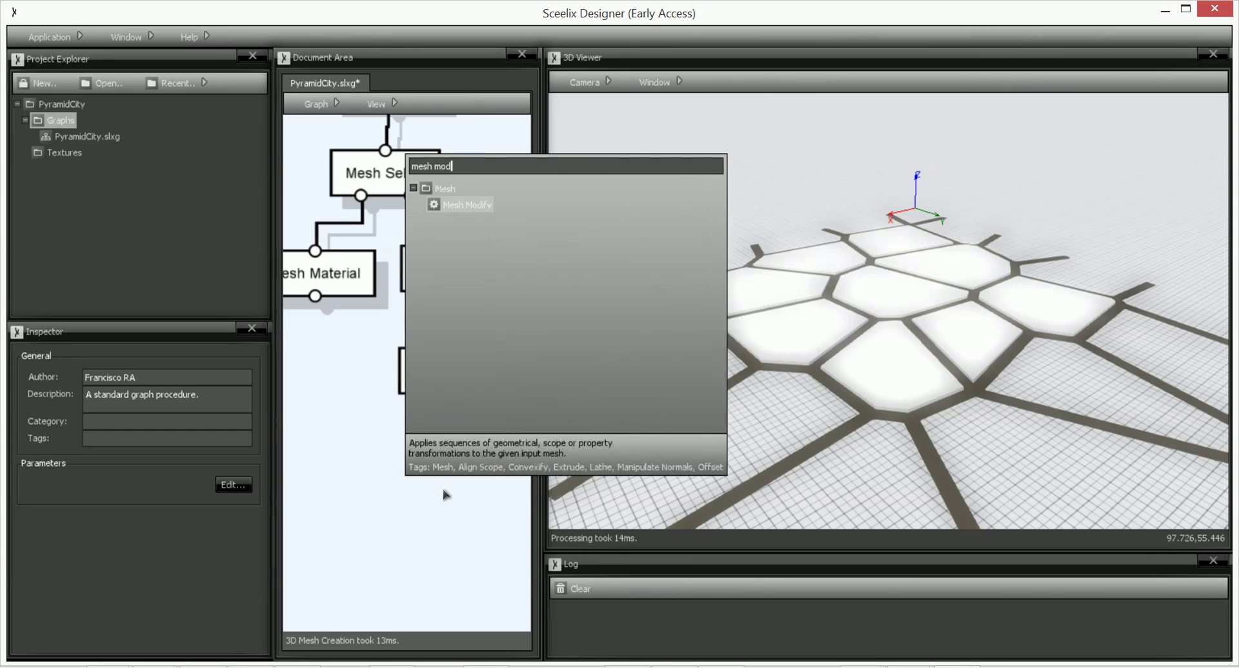
key(Return)
drag(400, 483, 311, 458)
click(430, 394)
drag(430, 394, 371, 453)
click(378, 477)
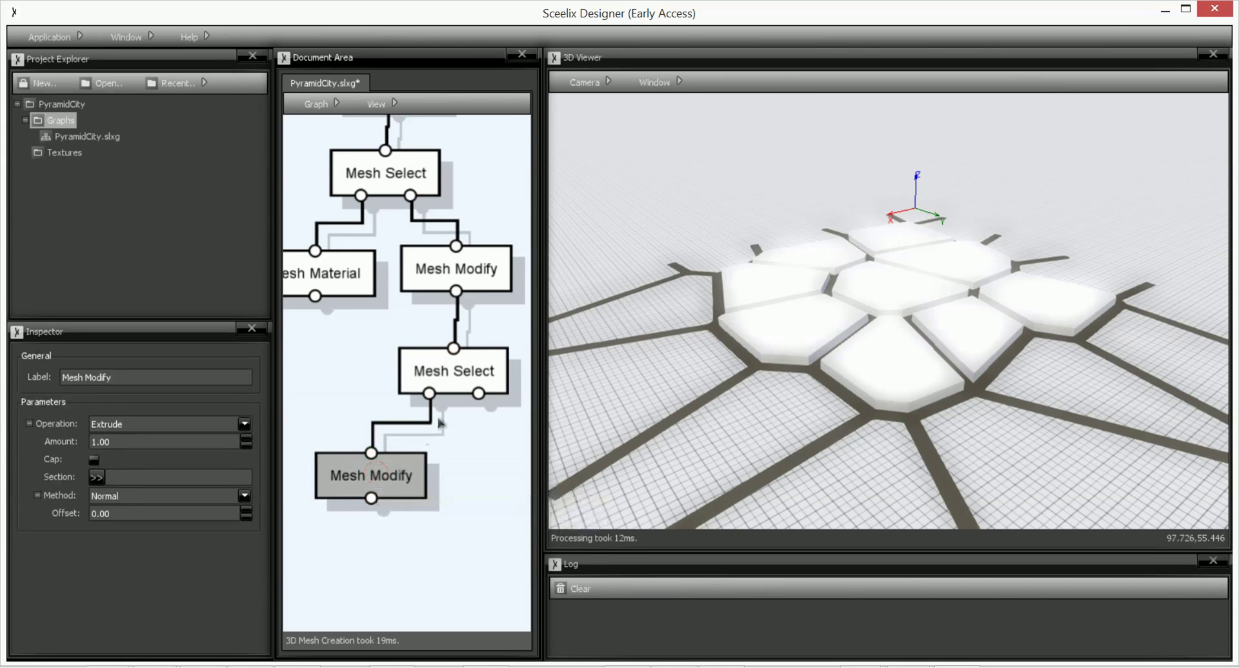
click(464, 373)
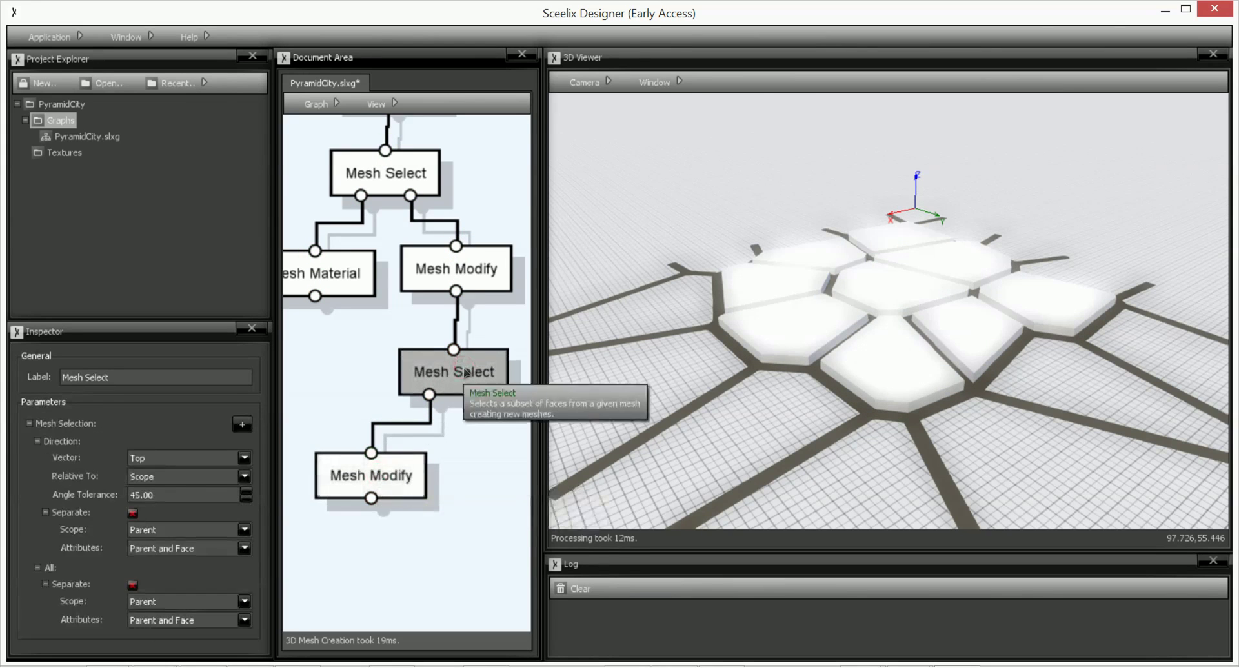
Set the new Mesh Modify's operation to Offset with amount -1.00 and reposition the node.
click(387, 465)
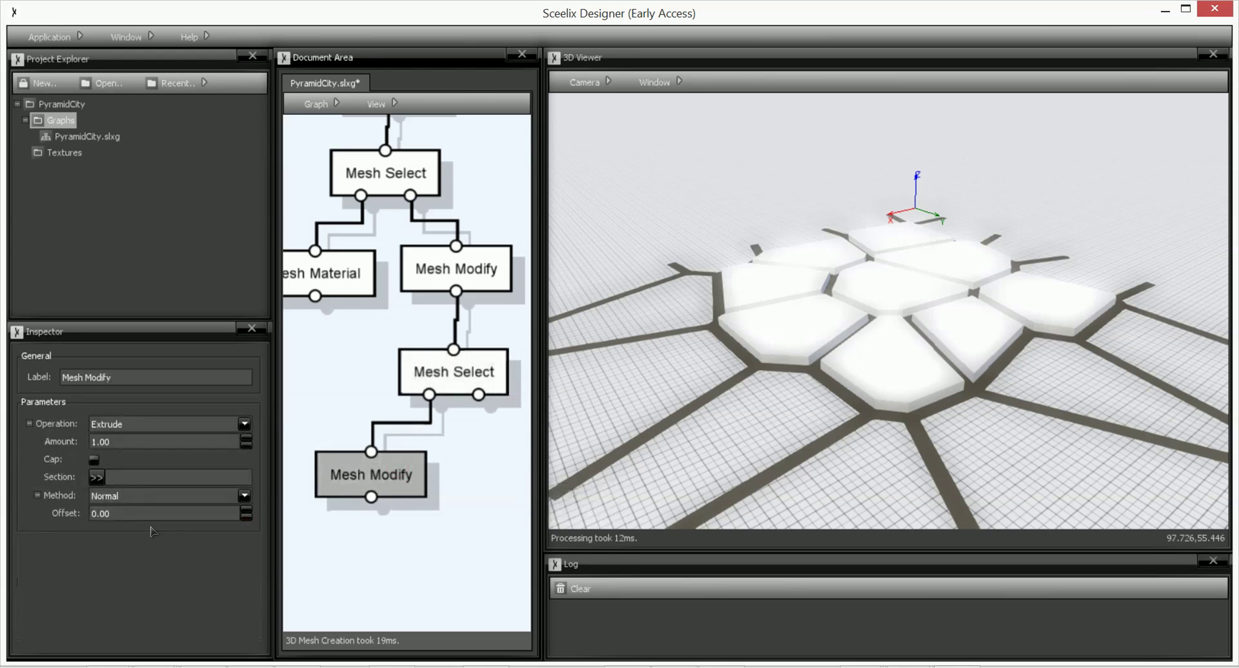
click(147, 426)
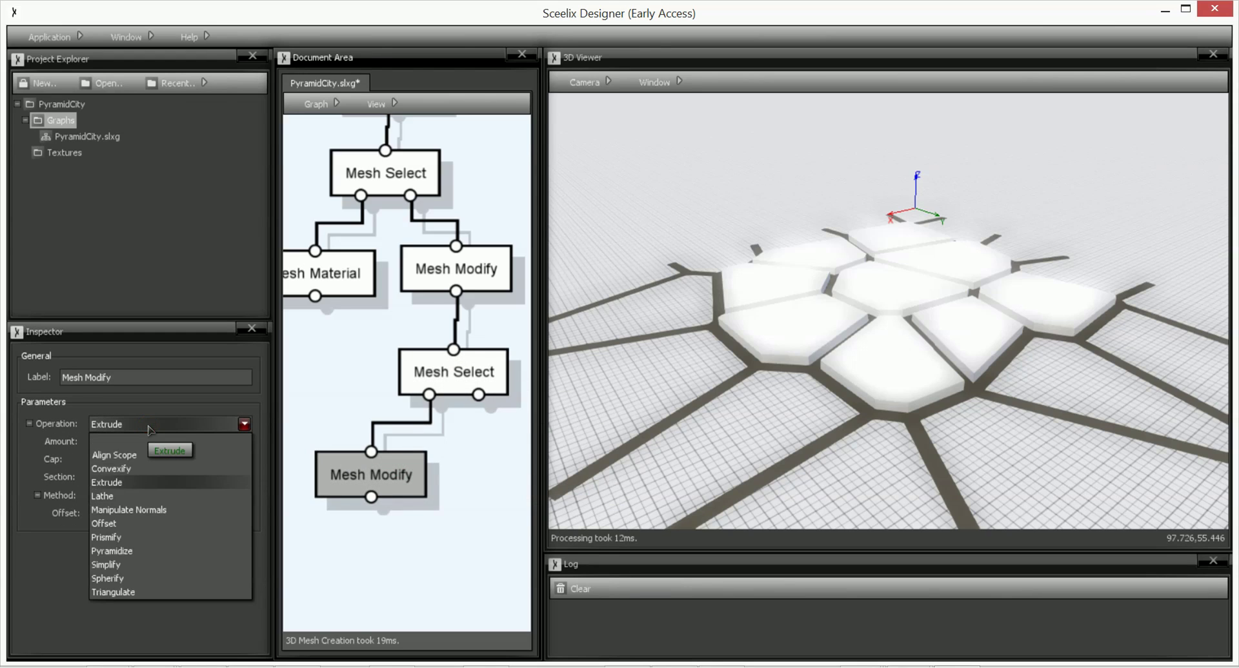
click(129, 523)
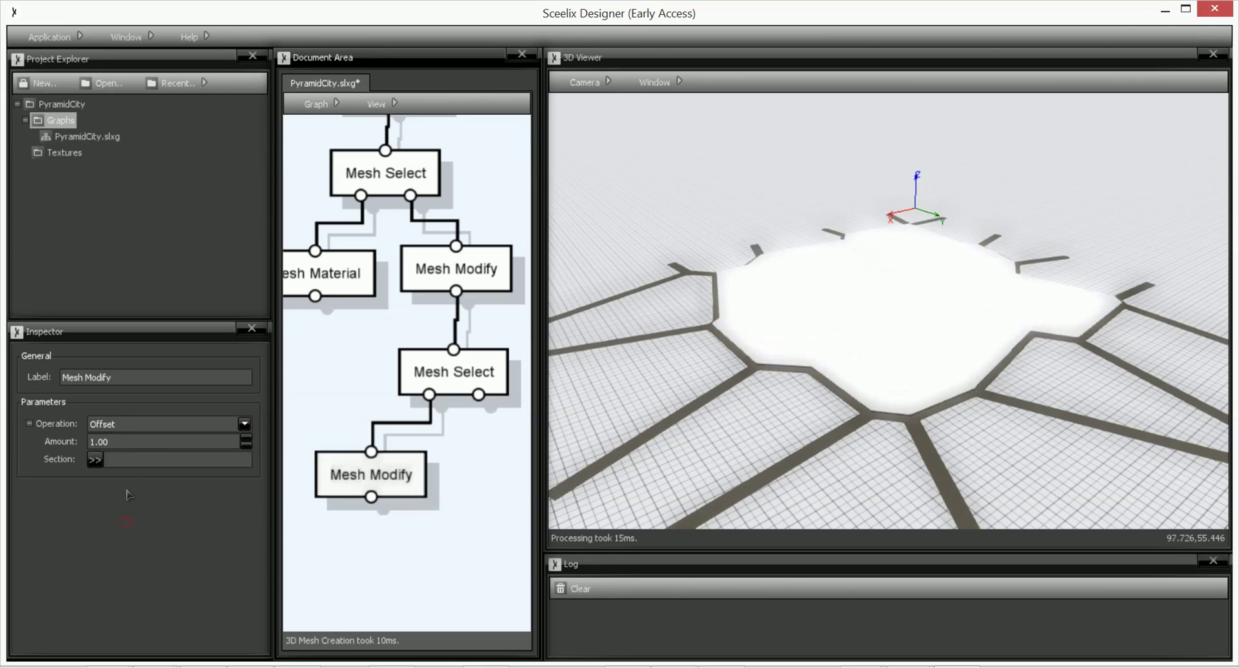
click(97, 444)
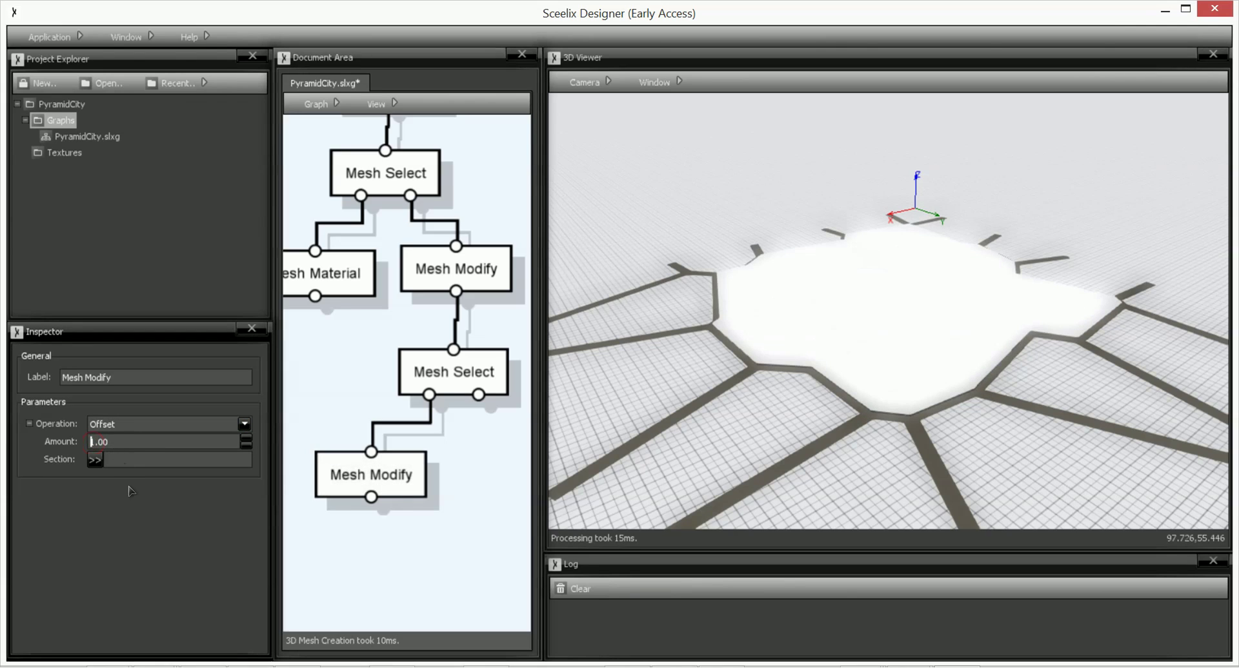
text(-)
click(389, 523)
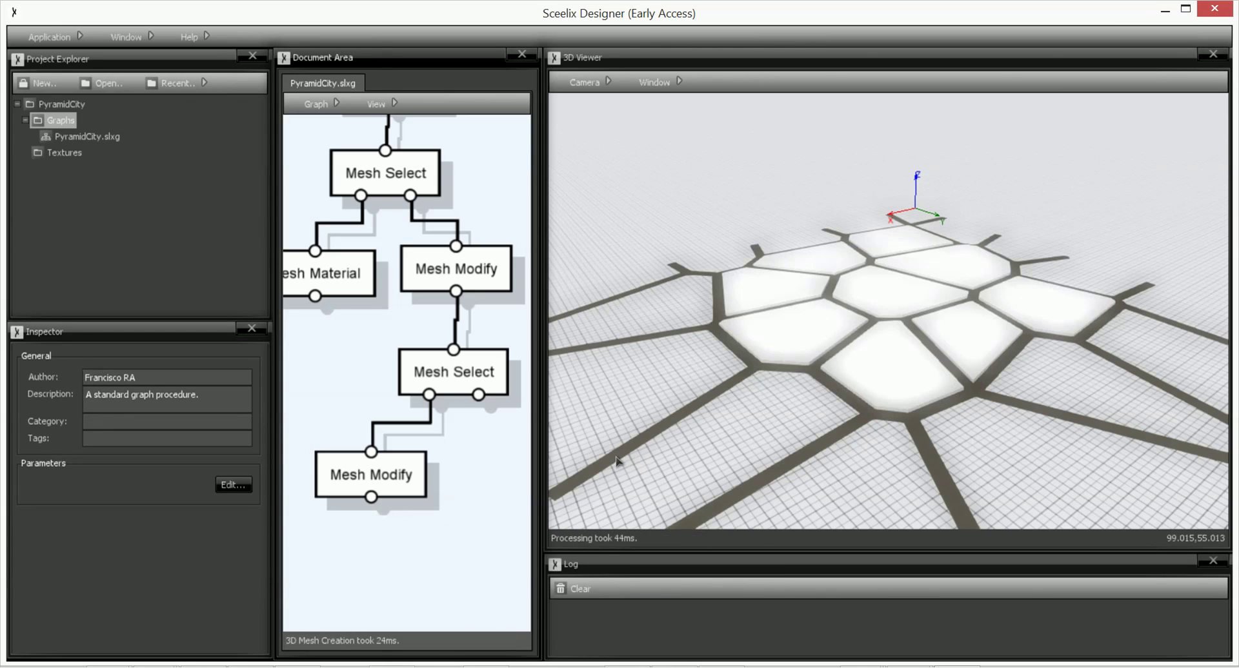
click(397, 481)
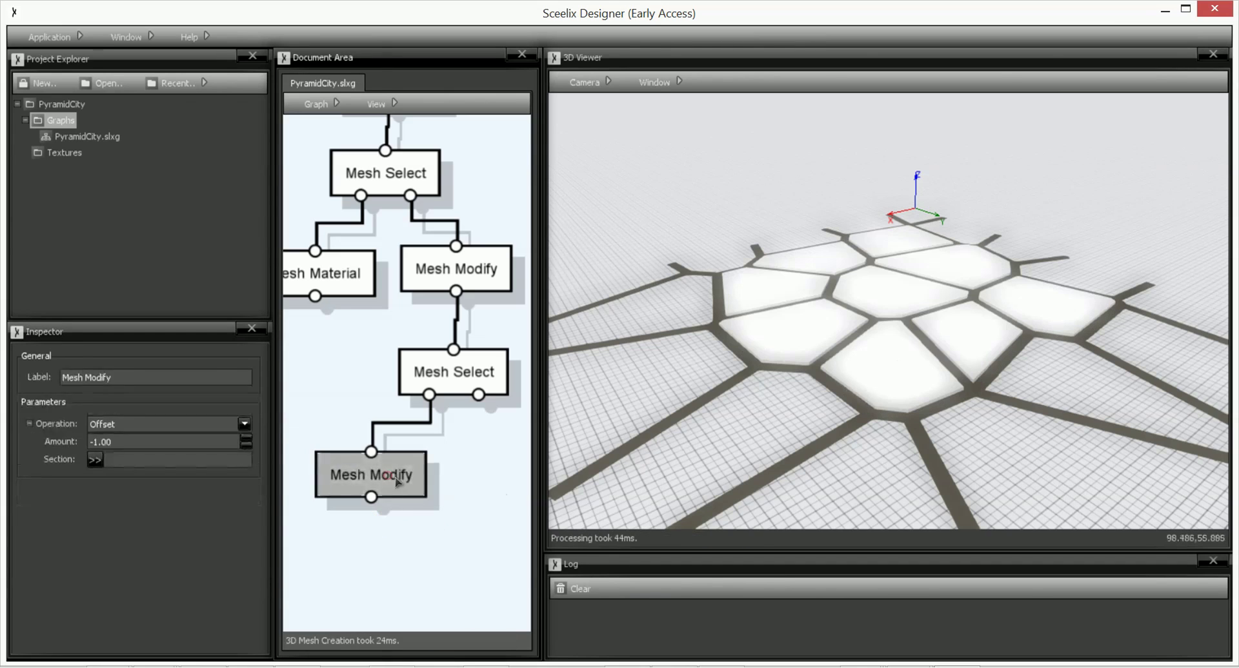
drag(397, 481, 417, 471)
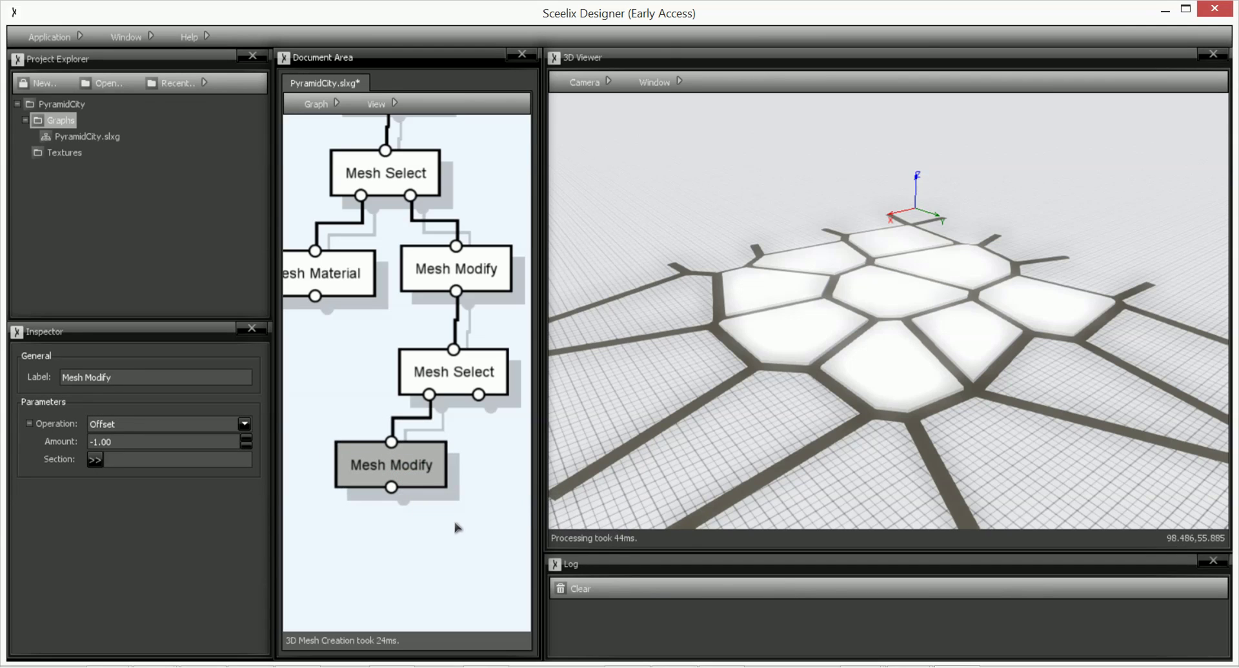
Add a Mesh Select fed by the offset Mesh Modify and set its Mesh Selection to Custom.
right_click(369, 544)
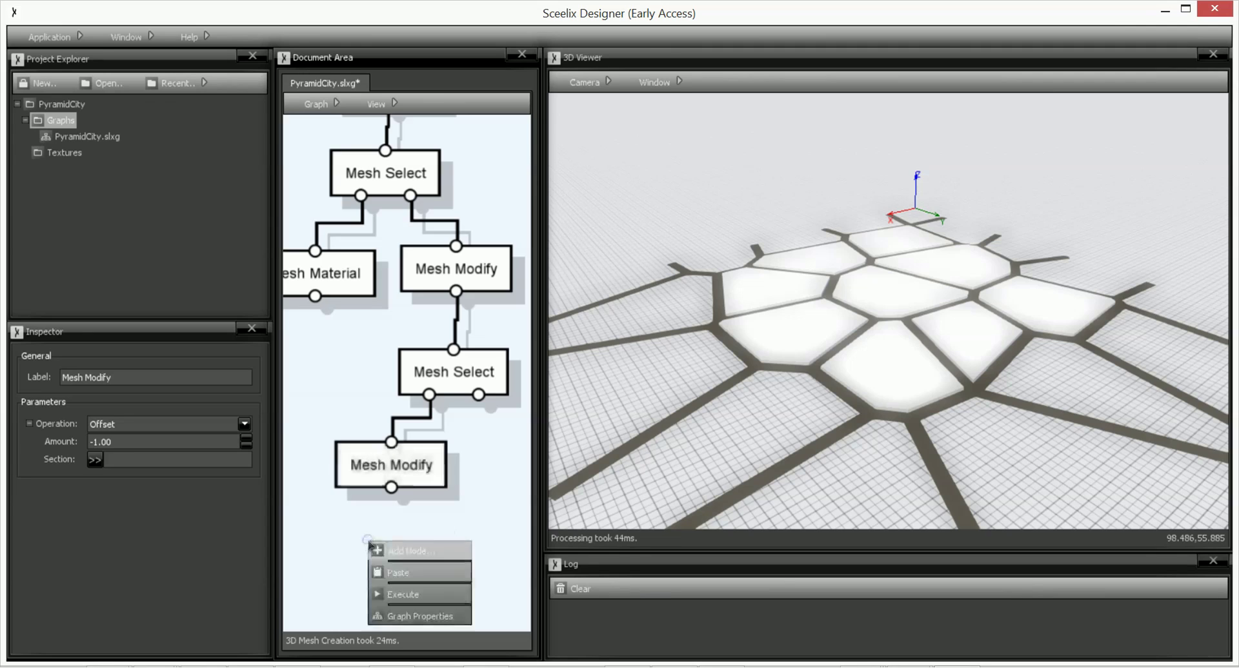
click(406, 552)
text(mesh mod)
key(BackSpace)
key(BackSpace)
key(BackSpace)
key(BackSpace)
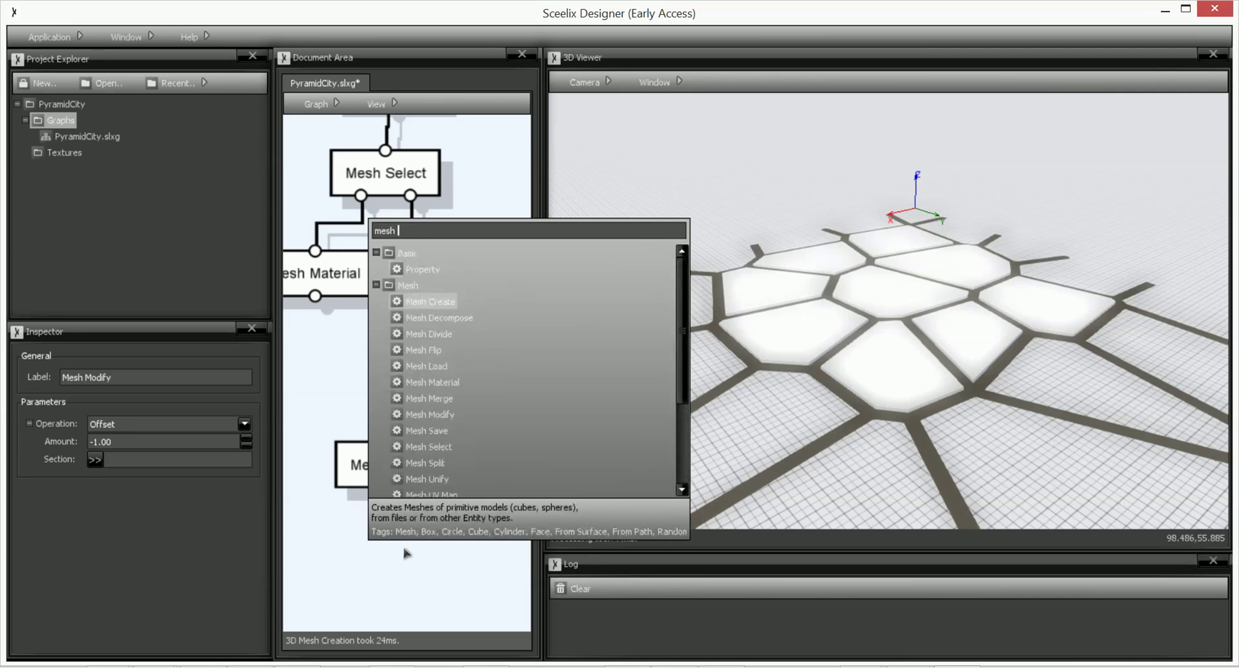
text(select)
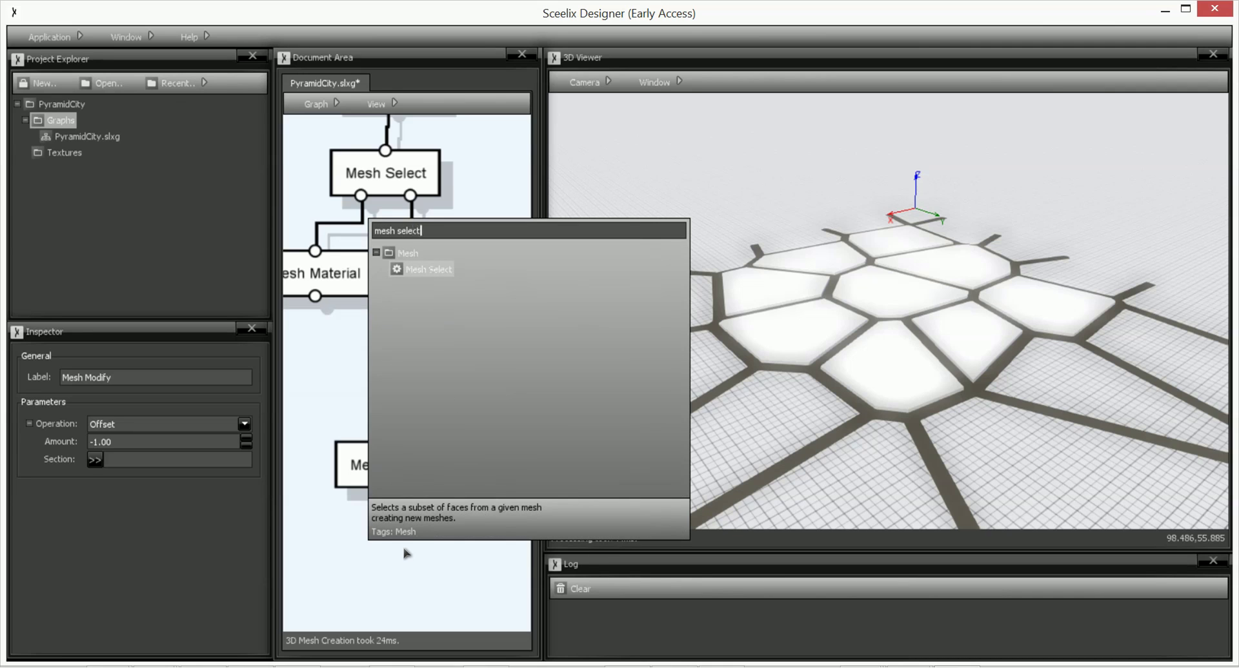
key(Return)
click(375, 554)
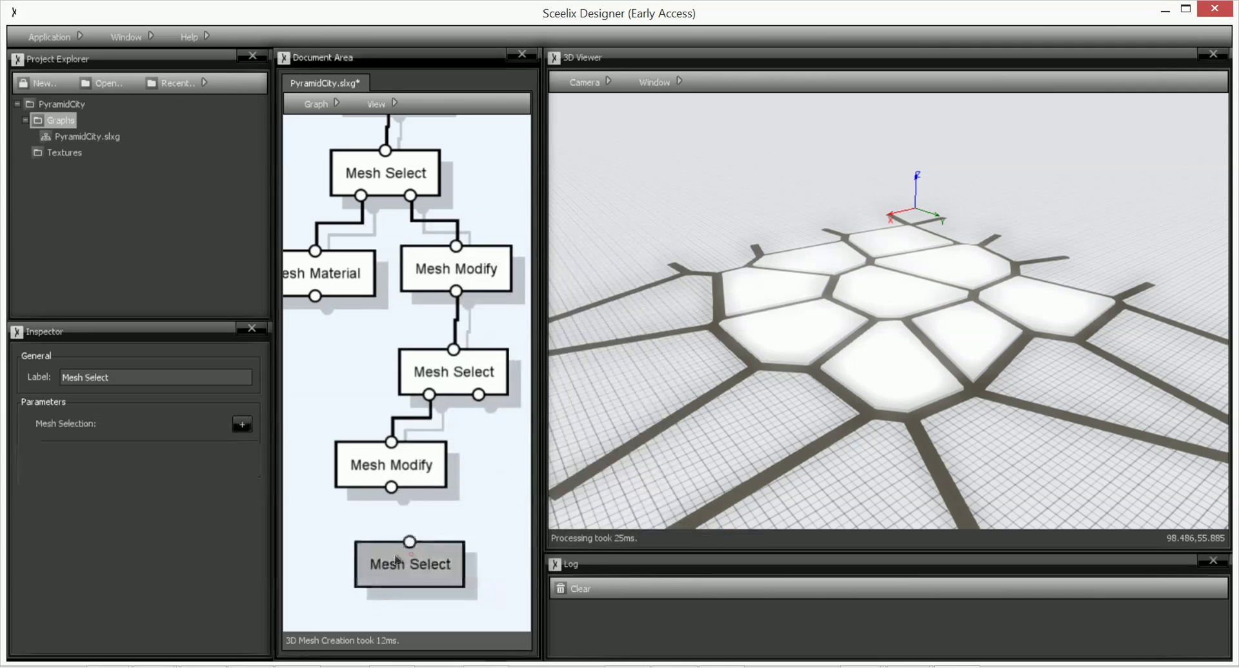
drag(391, 487, 395, 549)
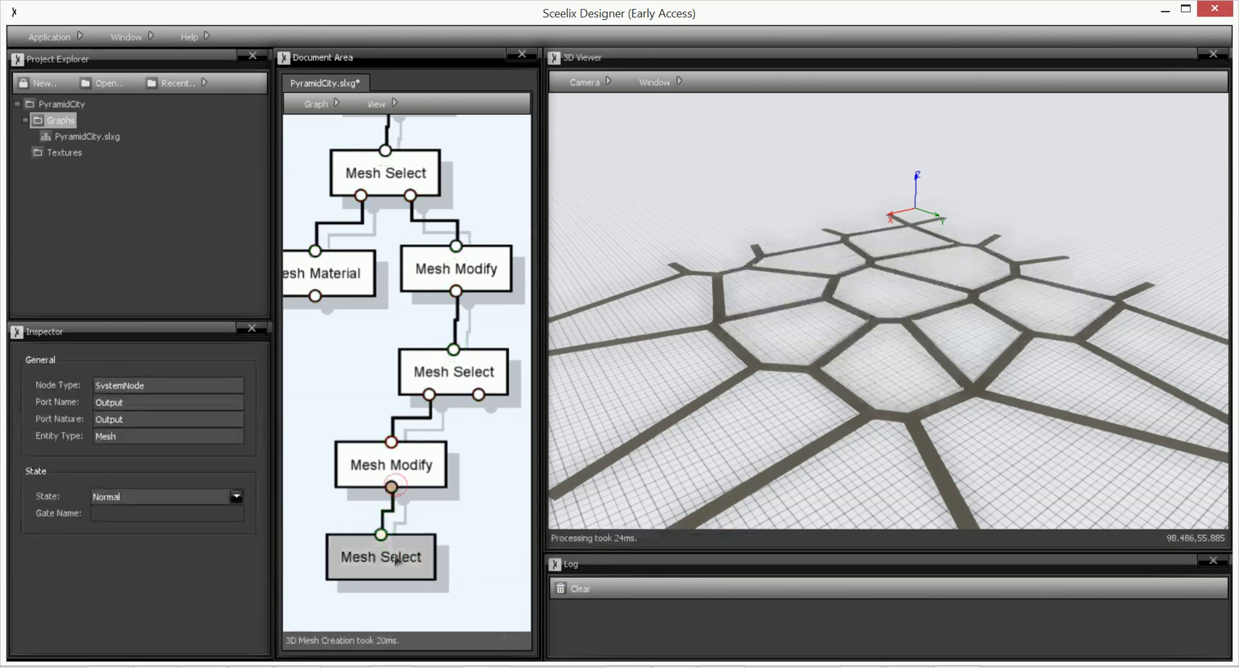
click(395, 560)
click(240, 424)
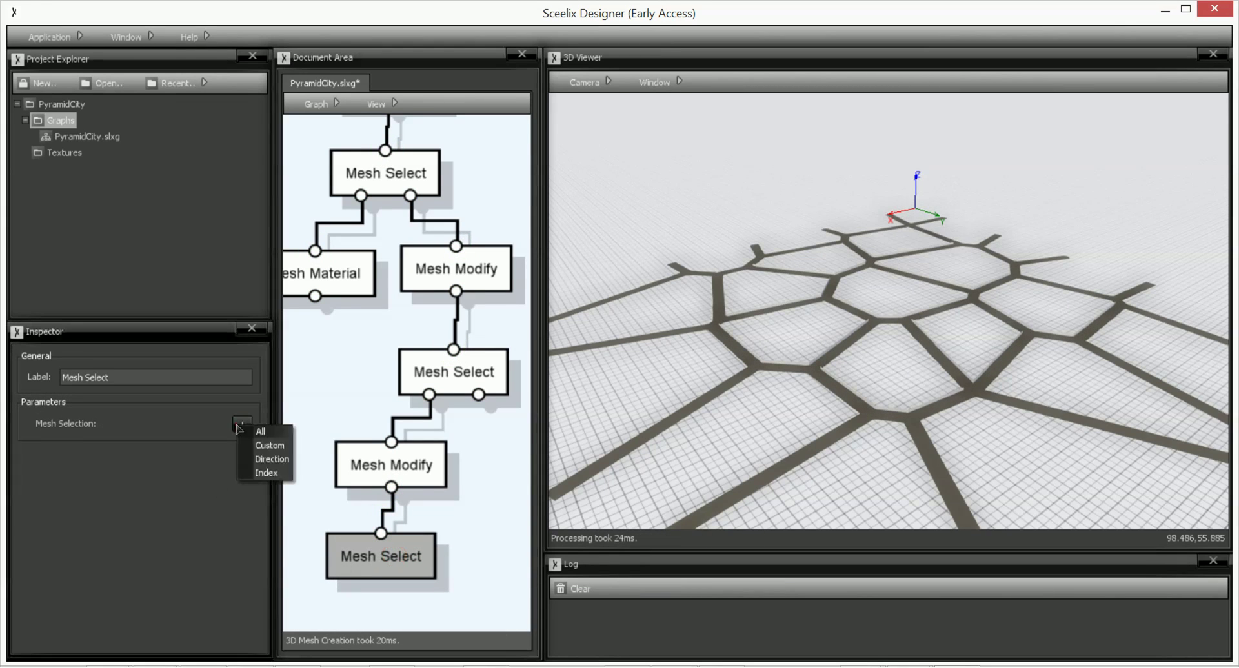
click(270, 445)
click(399, 476)
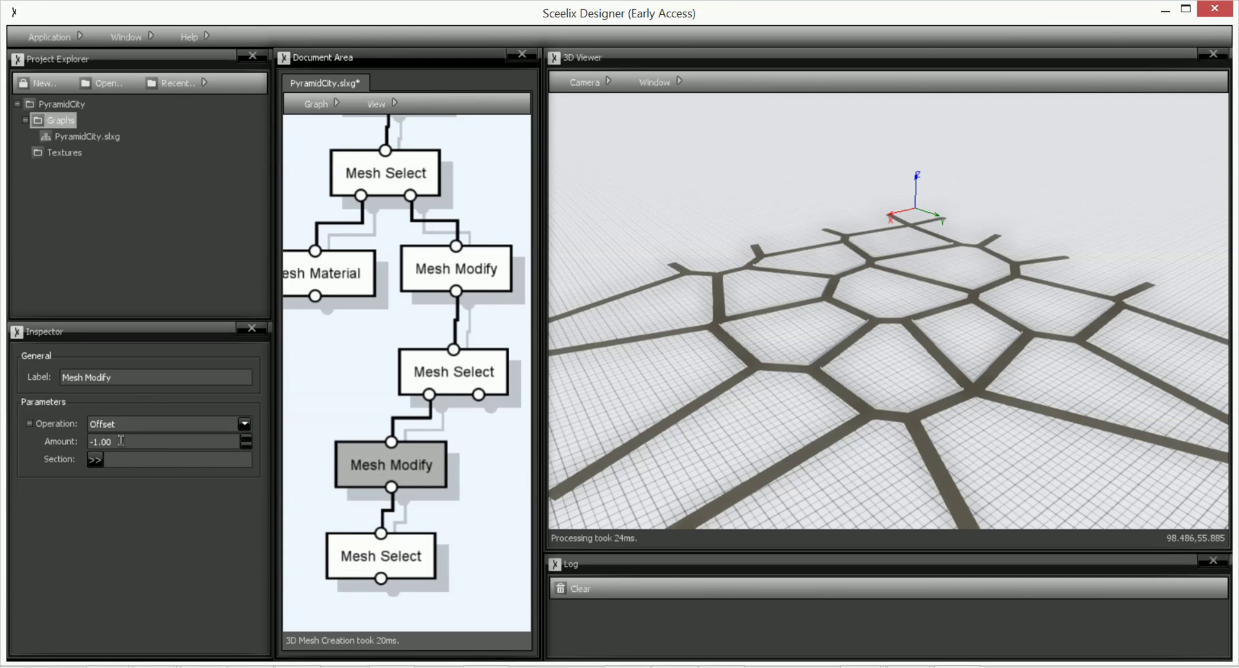
Start entering the pavementSection name in the offset Mesh Modify's Section field.
click(120, 460)
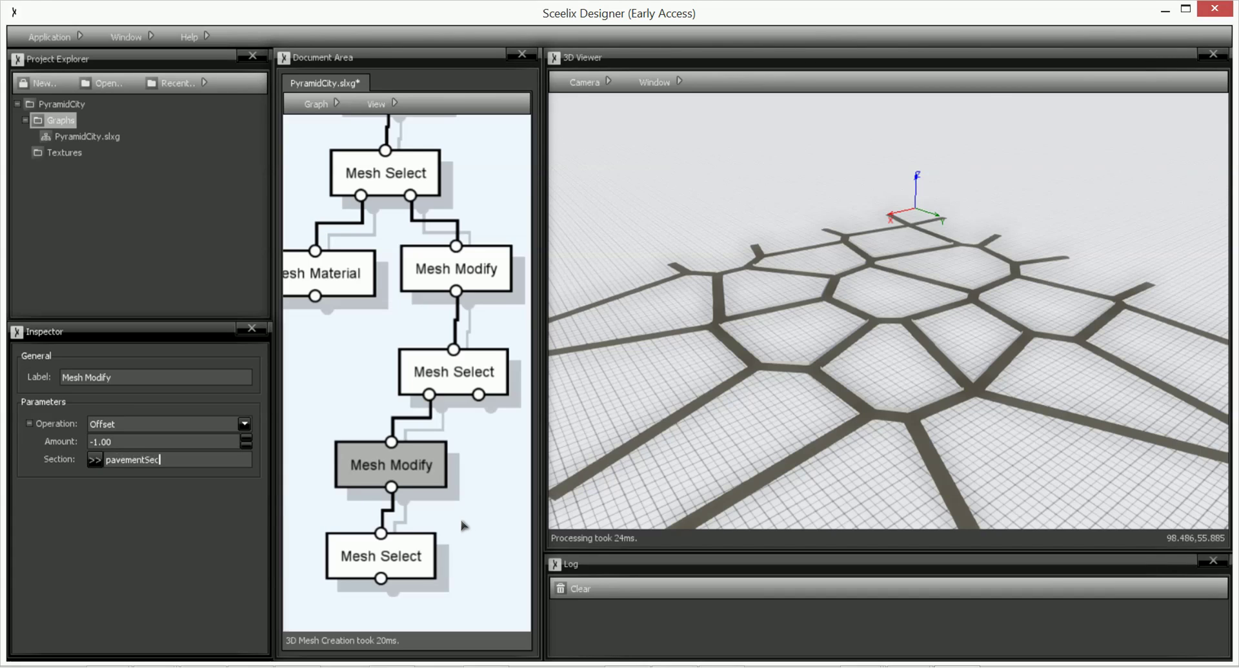
click(422, 545)
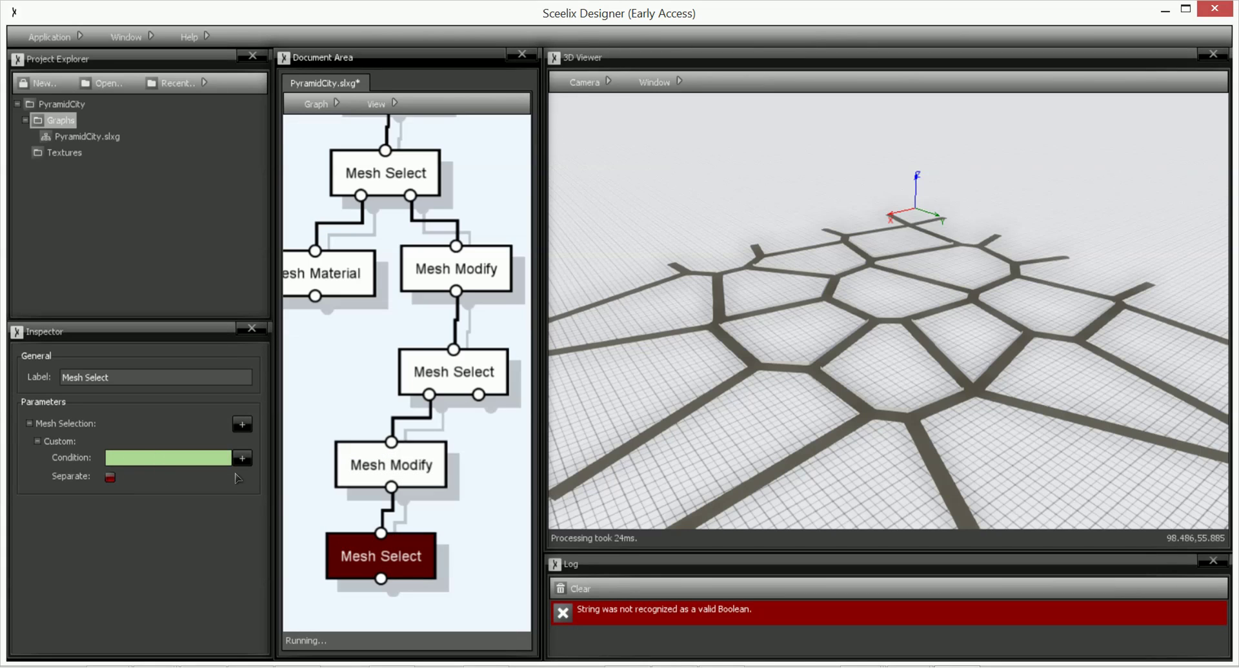
right_click(82, 459)
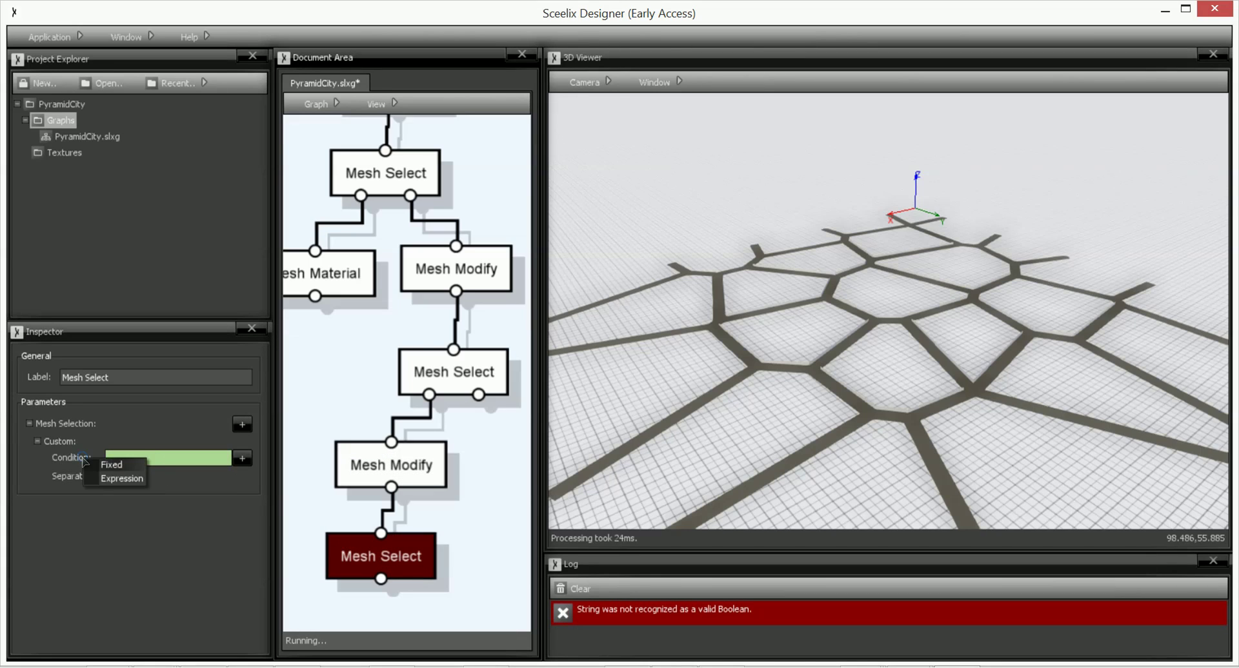
click(115, 479)
click(124, 458)
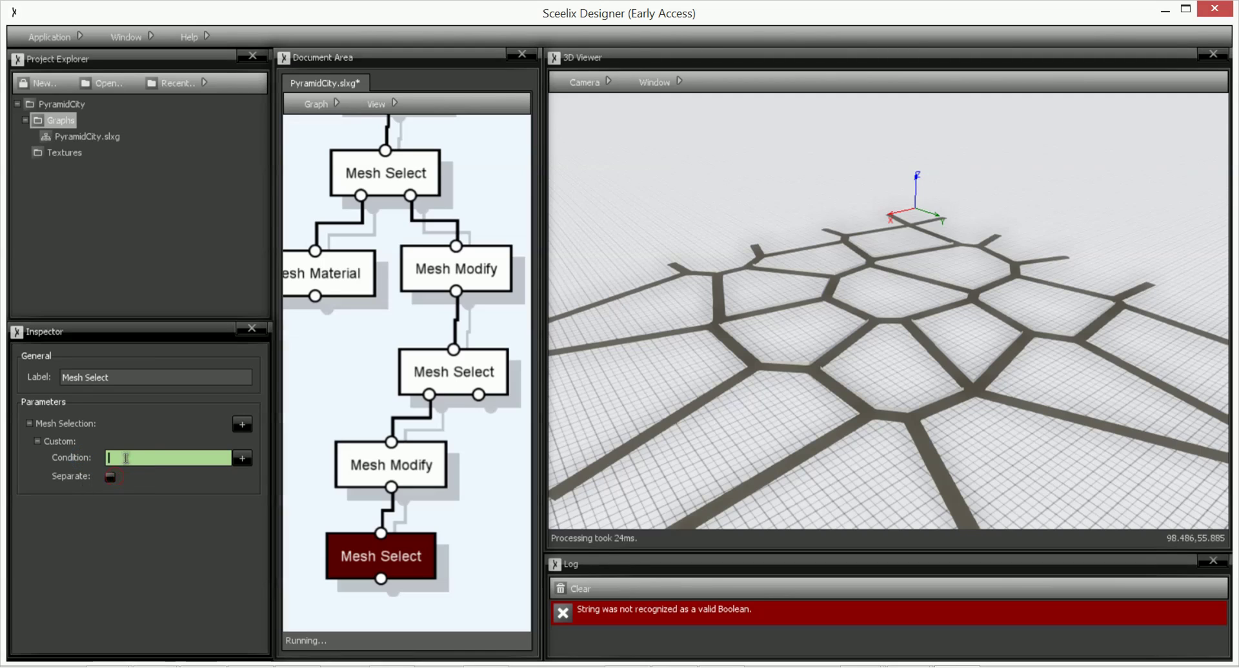
text(@@pave)
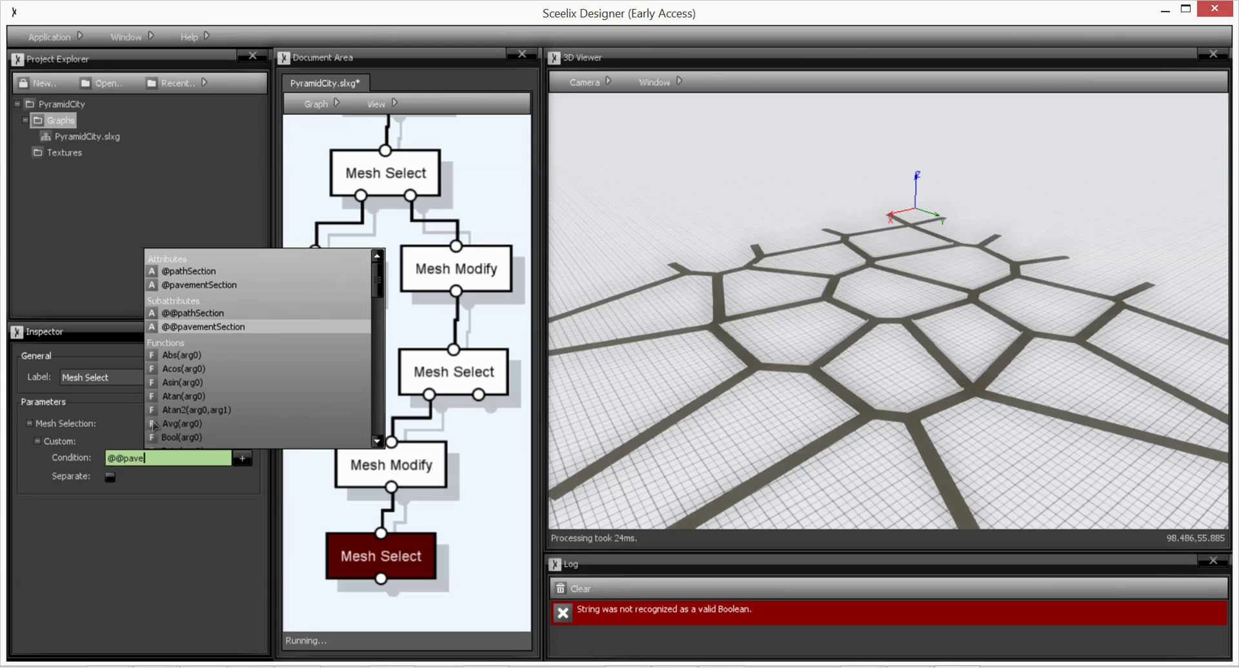
key(Return)
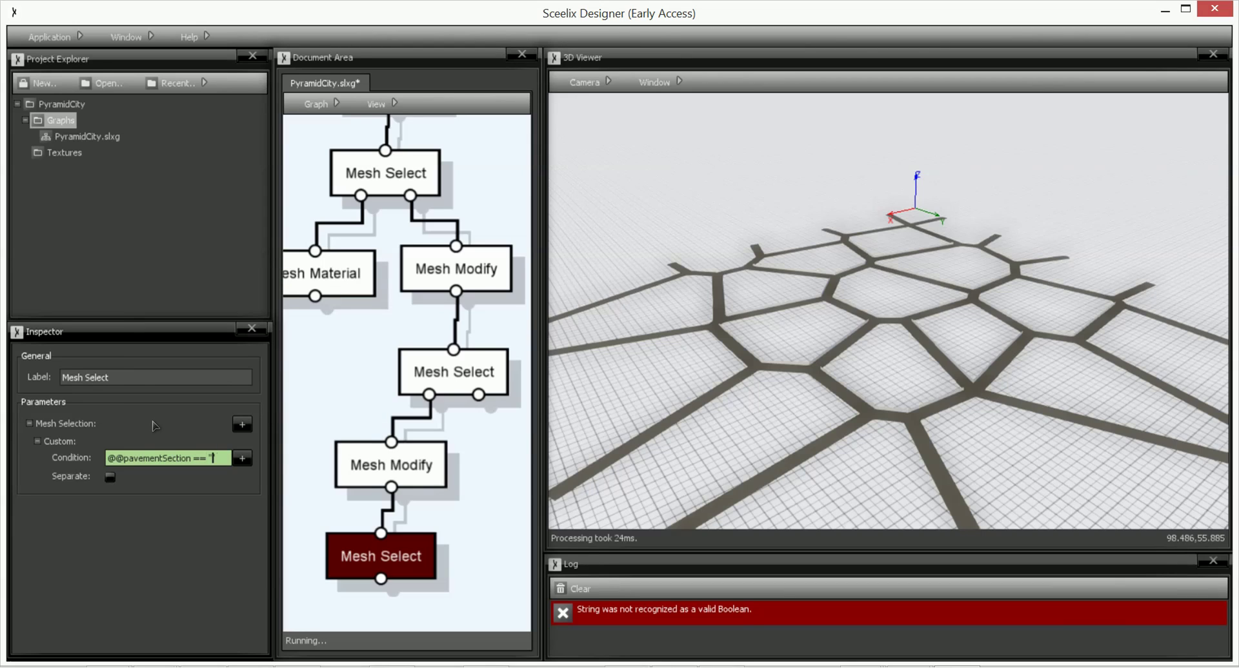
text(== "In)
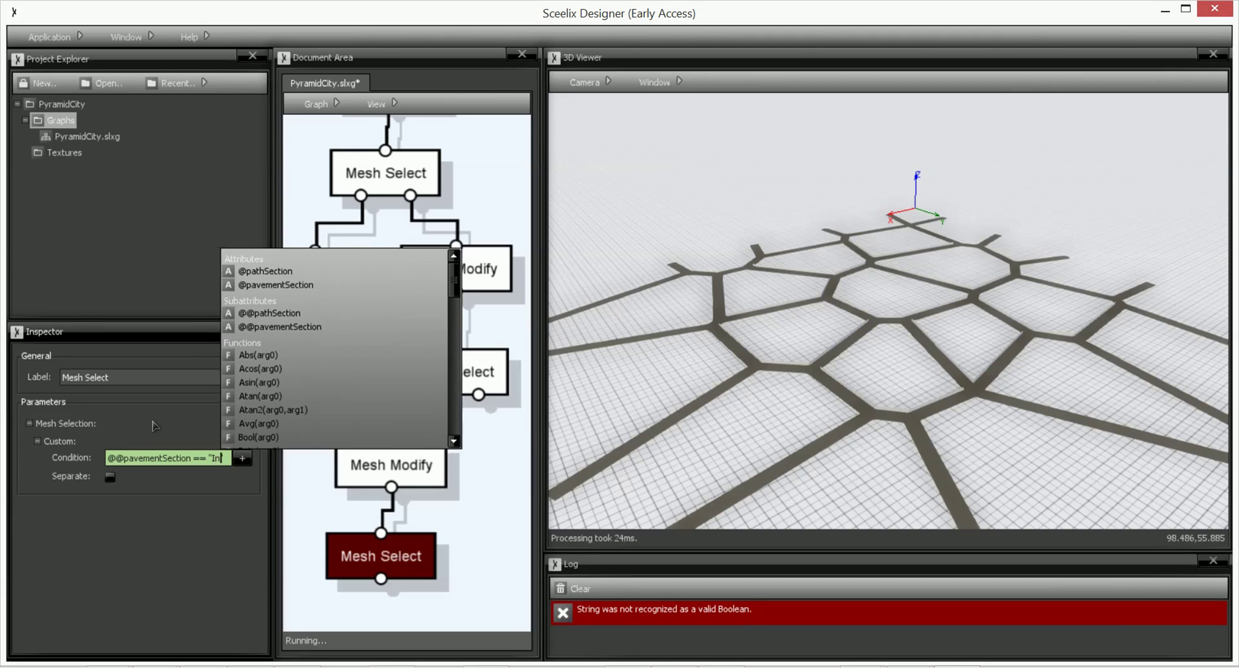
text(side)
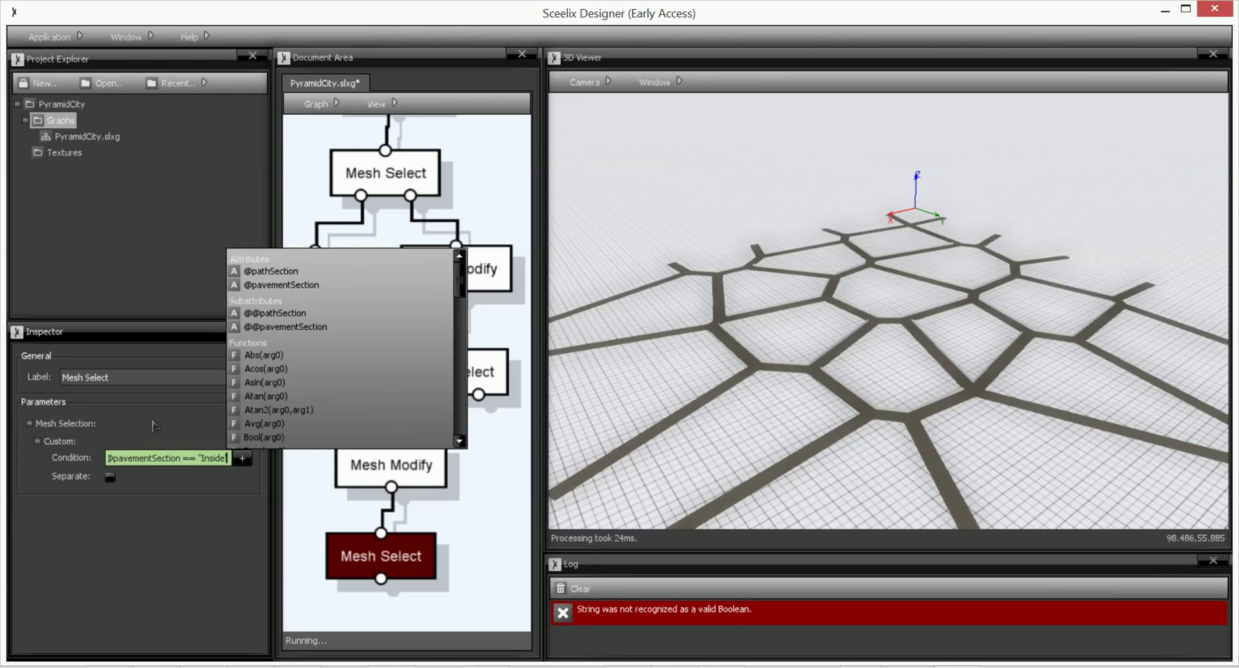
key(Escape)
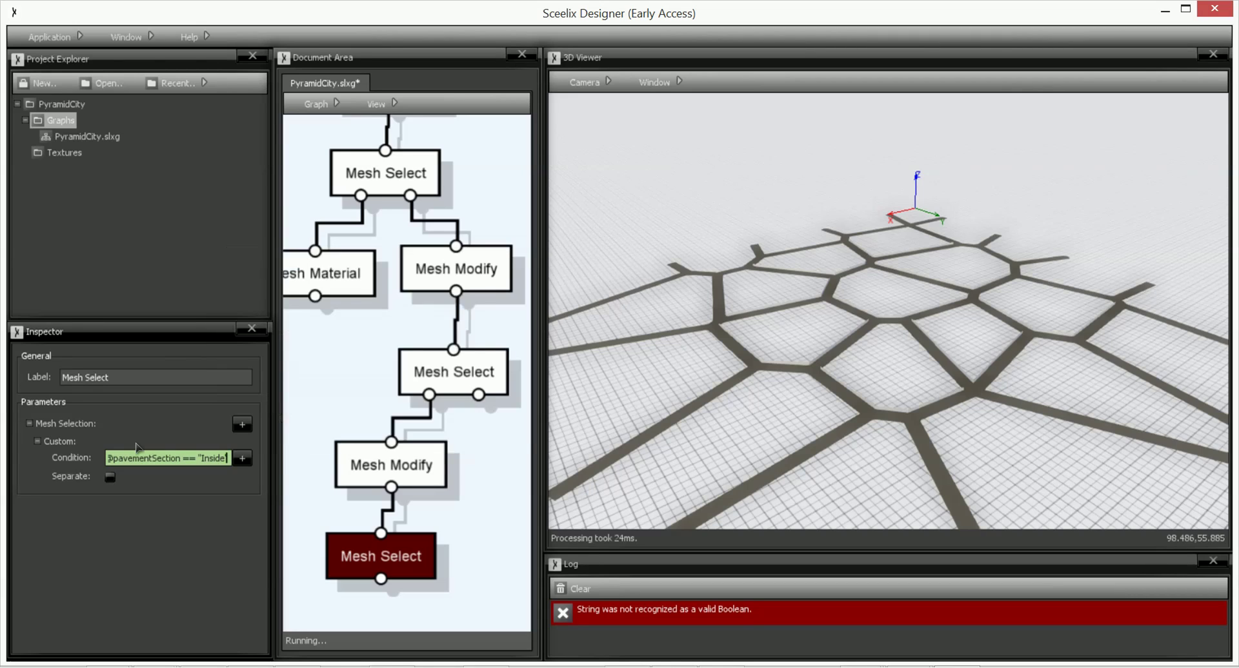
click(110, 478)
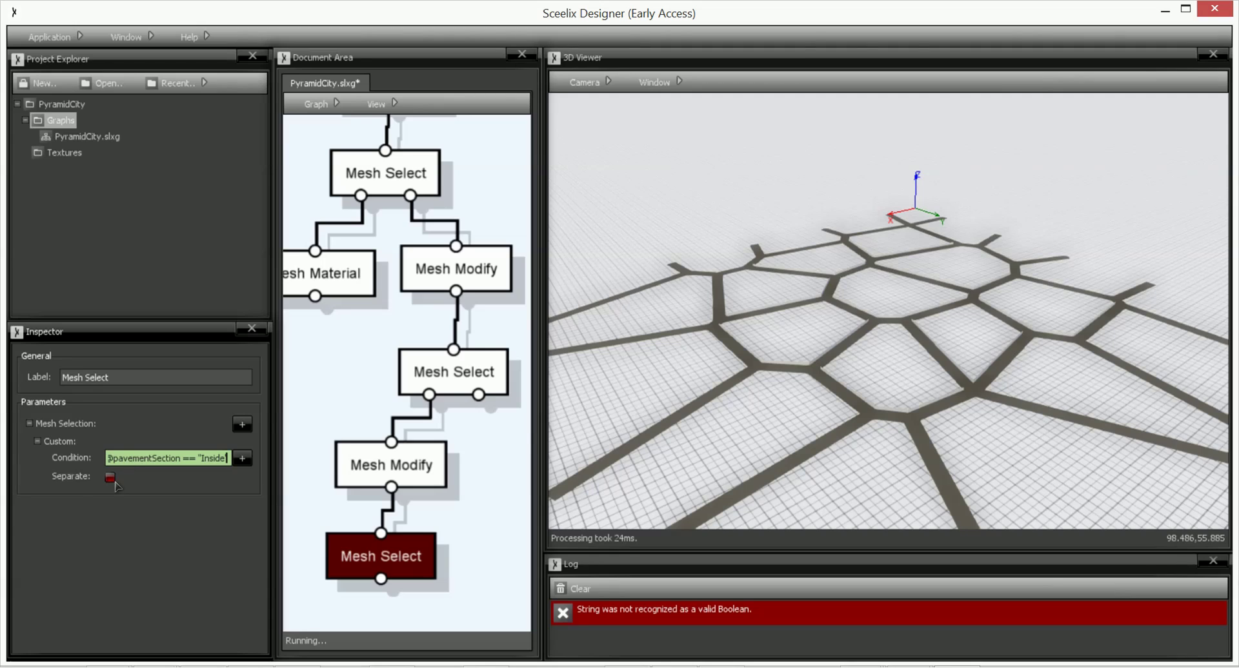
Add an All selection with Separate checked for the remaining faces, then inspect a tile.
click(247, 425)
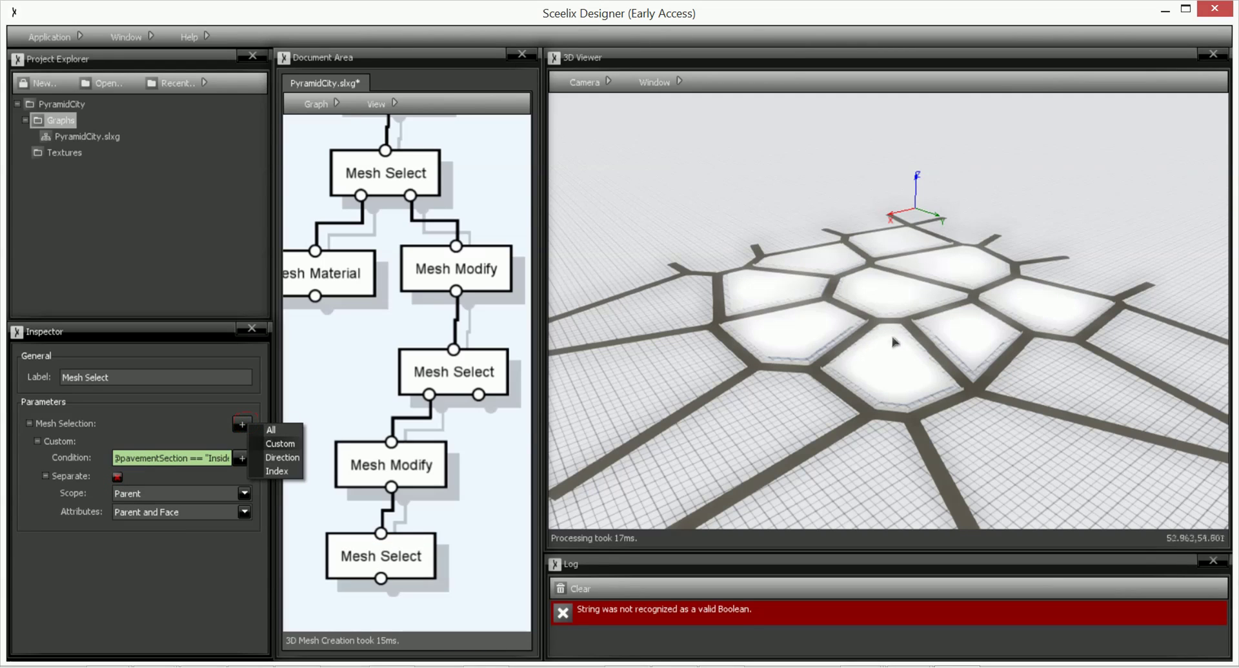
click(283, 431)
click(117, 550)
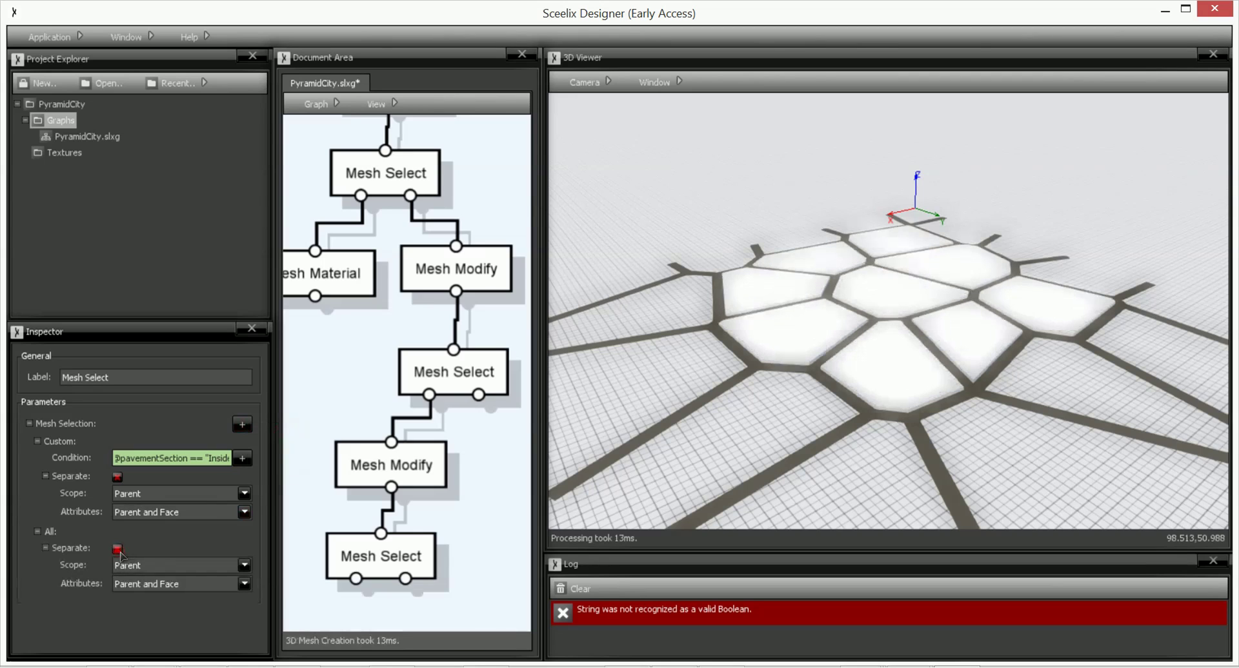
click(870, 394)
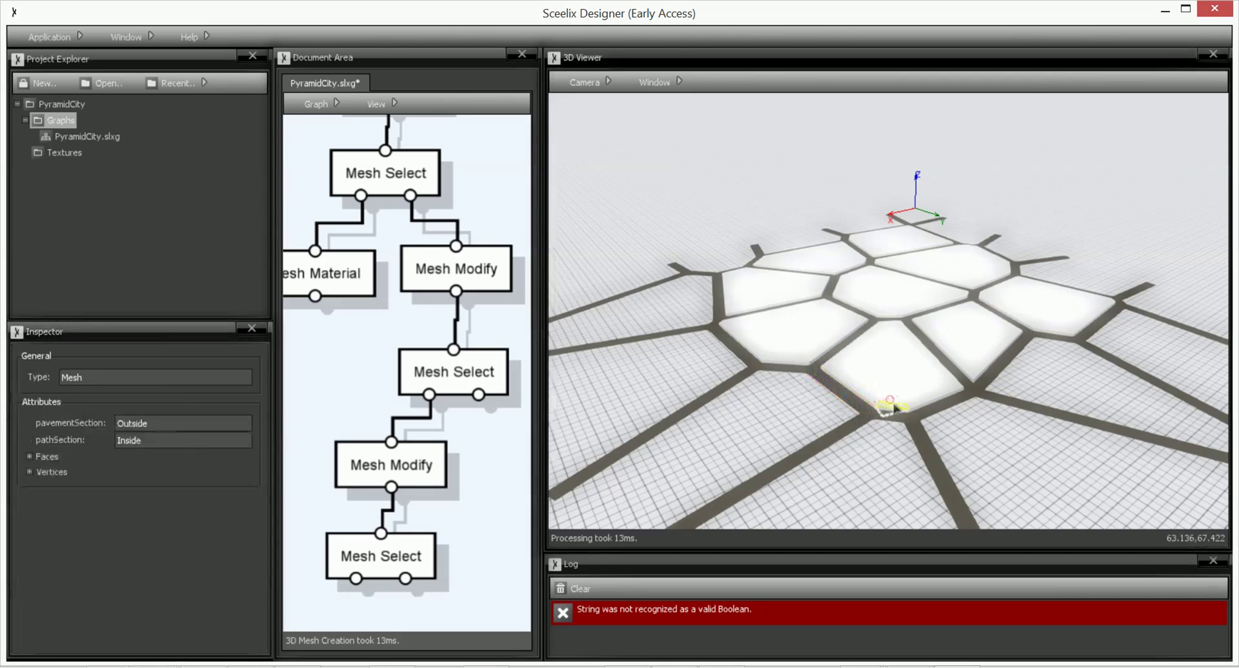
click(639, 412)
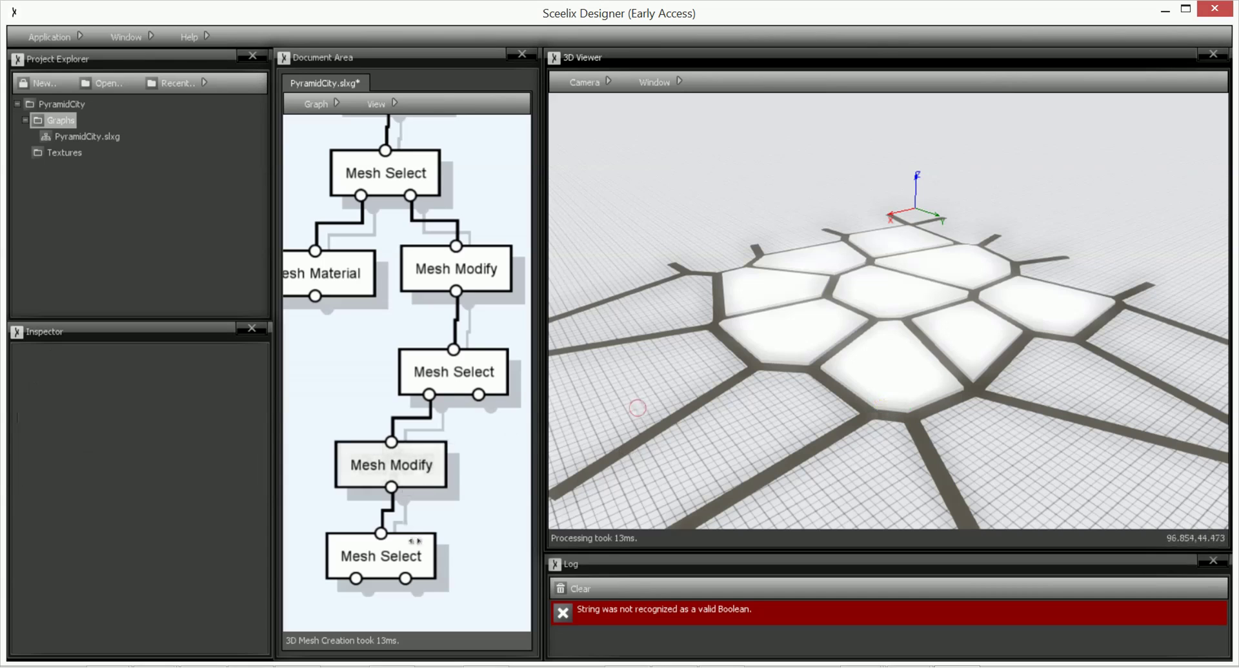
Nudge the bottom Mesh Select up and add a Mesh Material node beneath it.
click(411, 559)
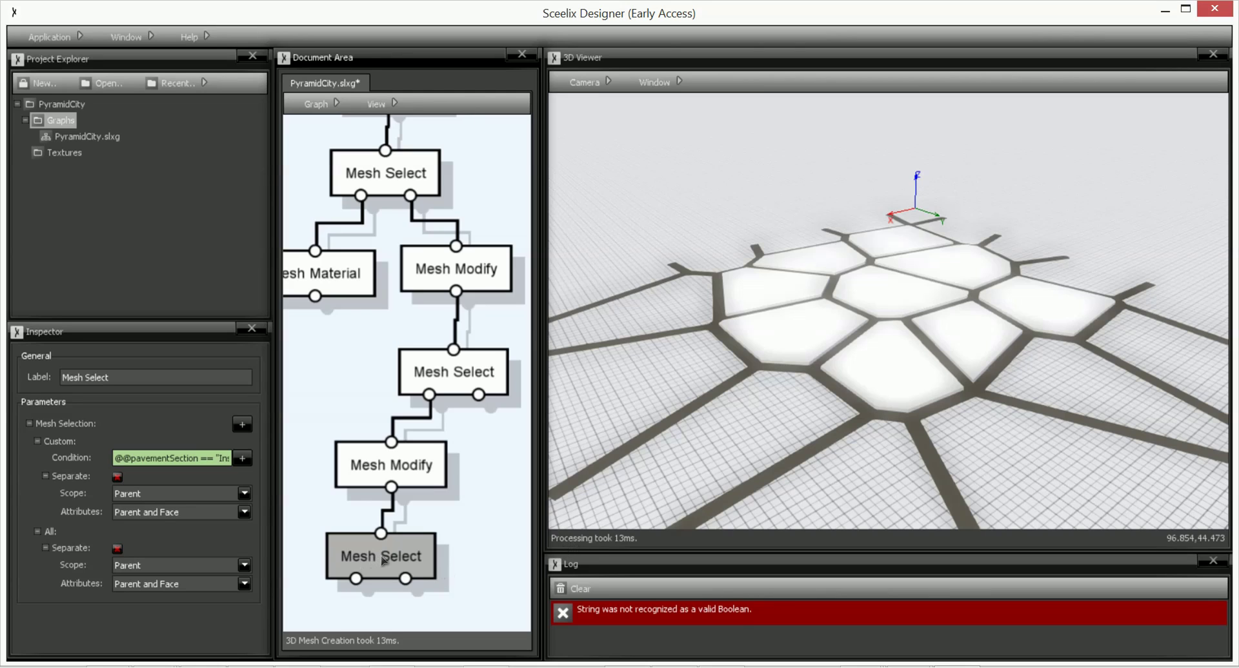
drag(384, 560, 386, 549)
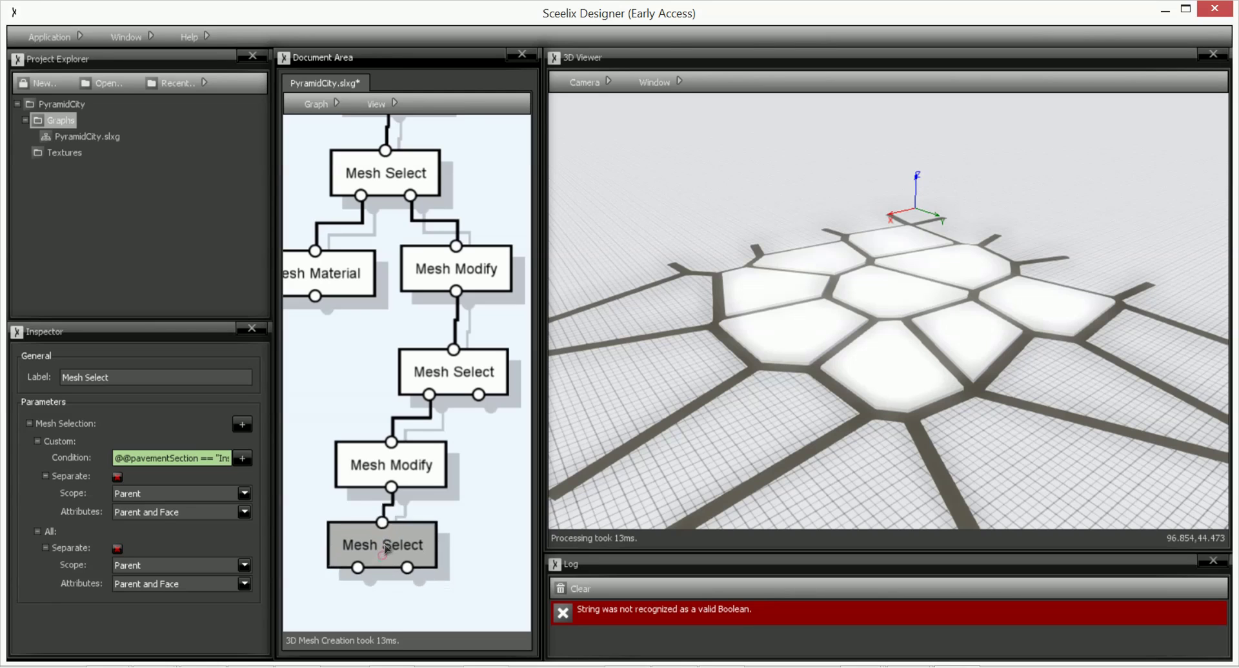
right_click(440, 585)
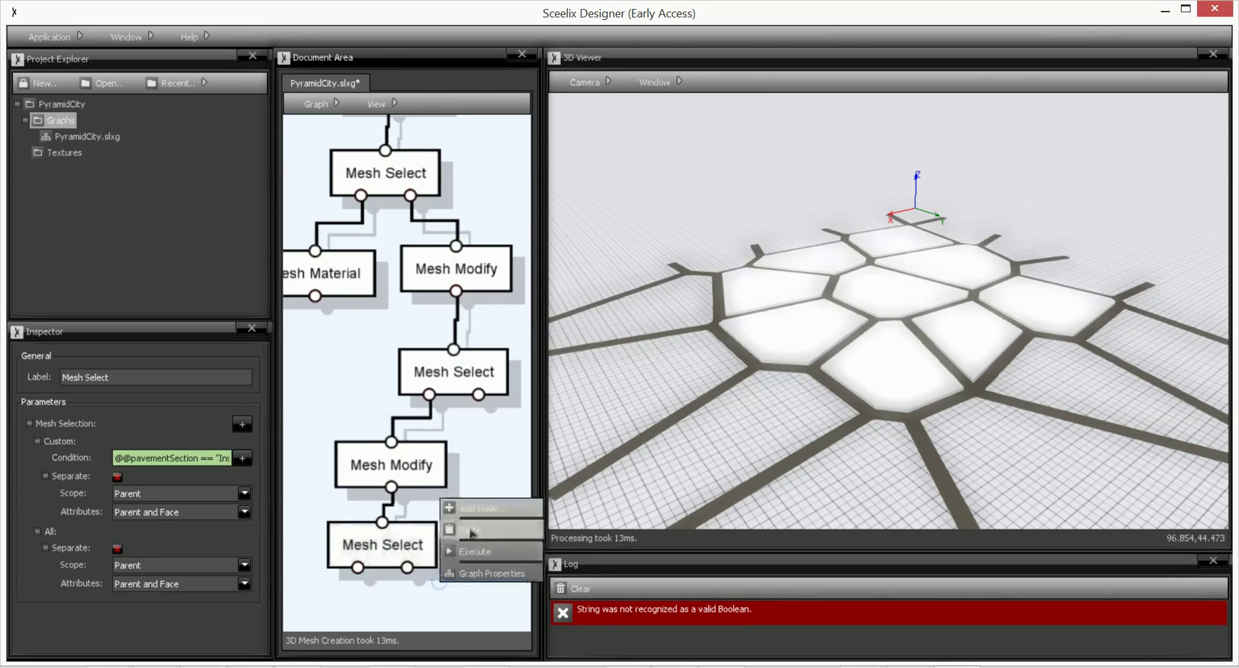
click(478, 510)
key(BackSpace)
key(BackSpace)
key(BackSpace)
key(BackSpace)
key(BackSpace)
key(BackSpace)
key(BackSpace)
key(BackSpace)
text(material)
key(Return)
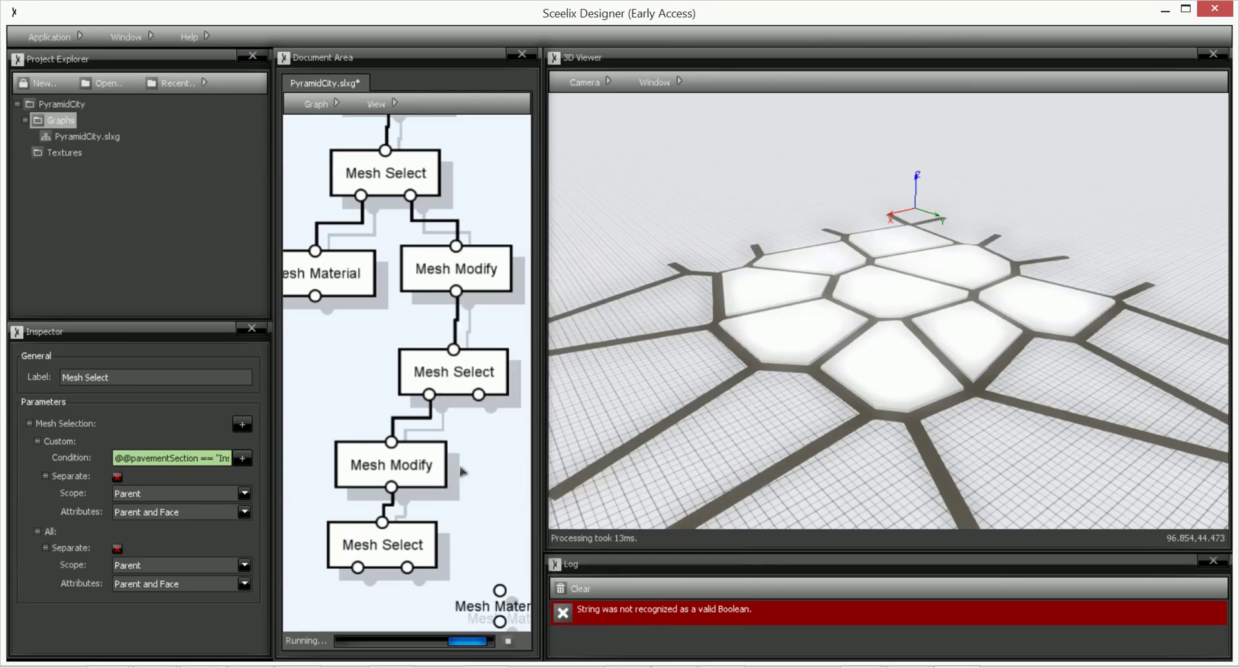
scroll(495, 516, down, 3)
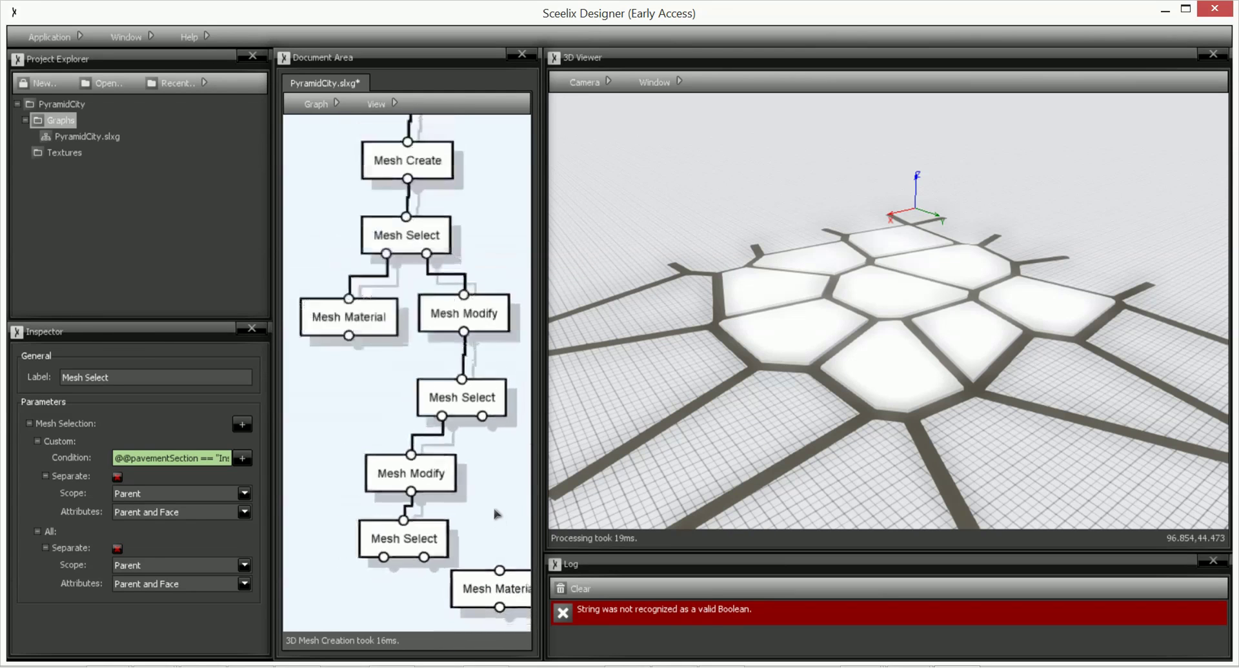
middle_drag(498, 525, 484, 424)
drag(486, 474, 368, 524)
Colour the Mesh Material 9A7F7F and wire Mesh Select's right output into it.
click(231, 444)
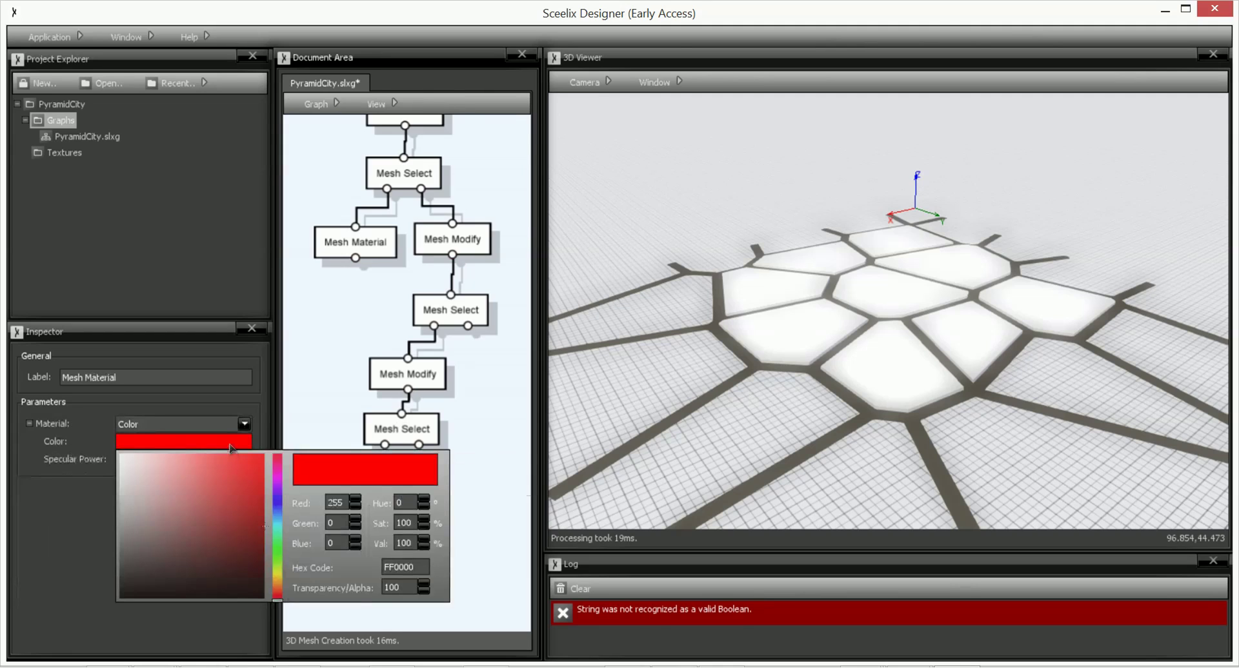
click(145, 511)
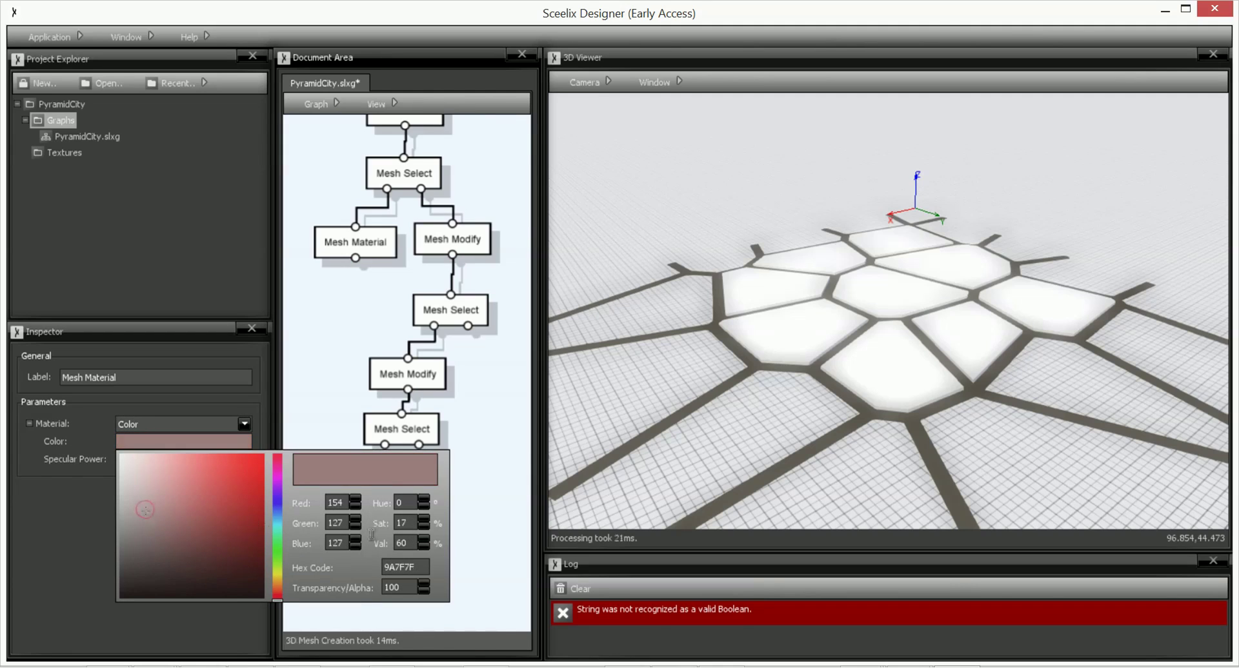
click(491, 523)
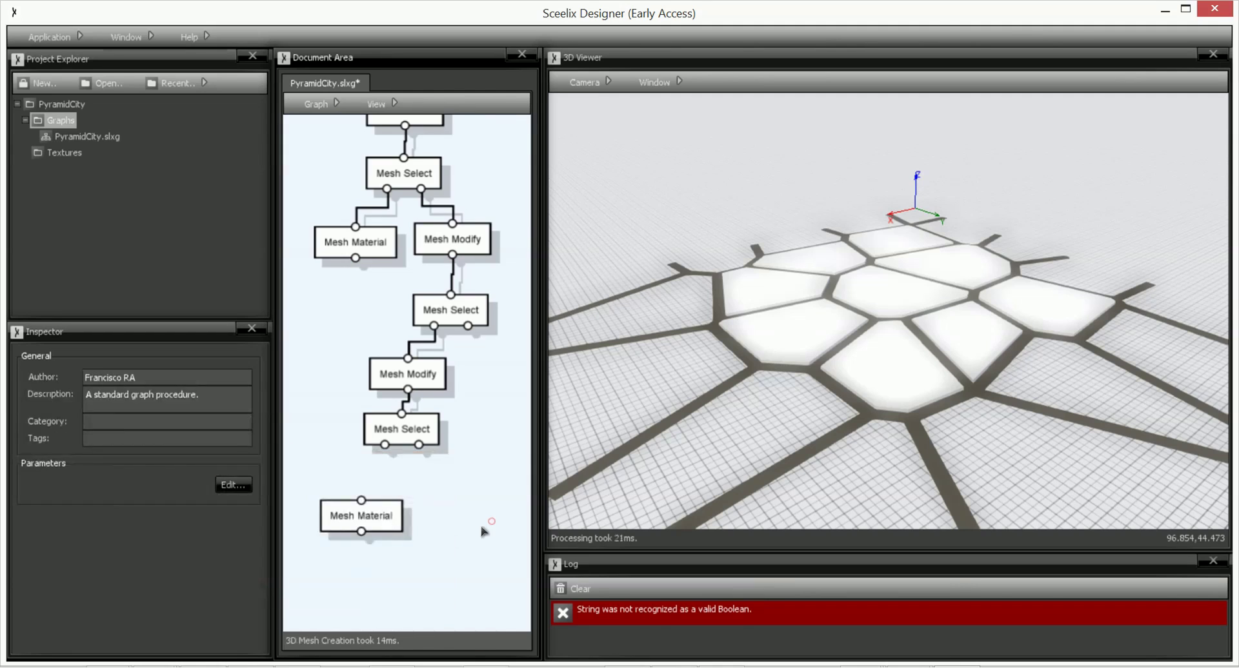
click(362, 510)
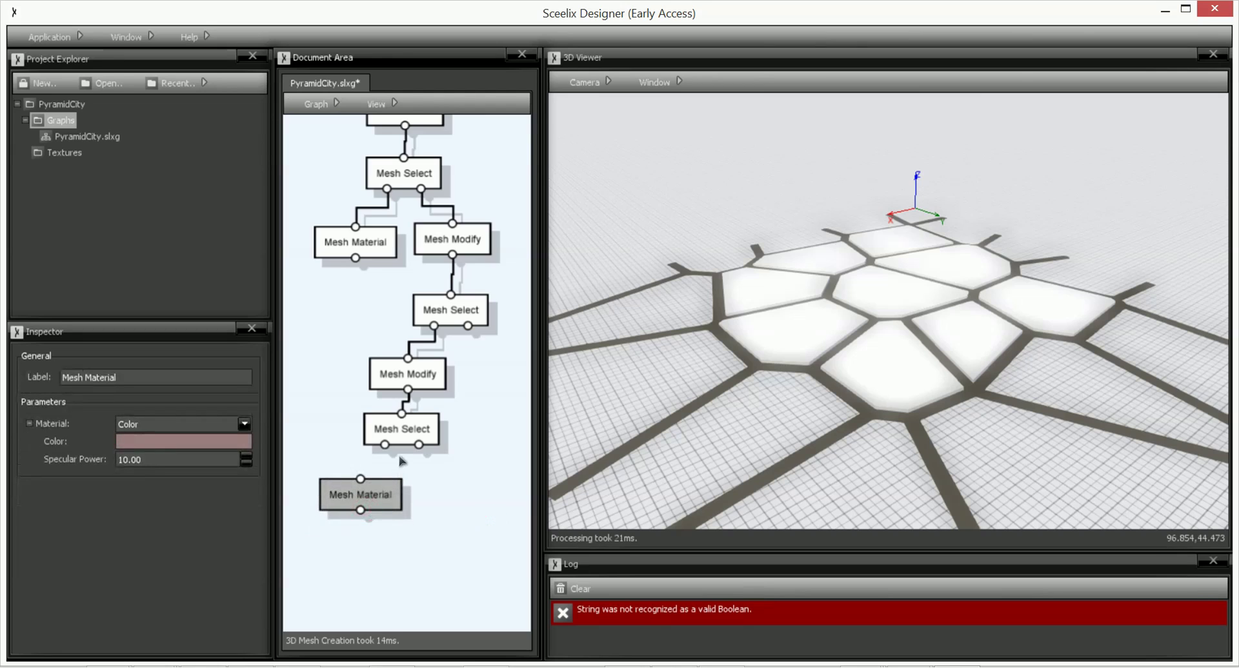
drag(385, 445, 477, 493)
drag(419, 445, 470, 487)
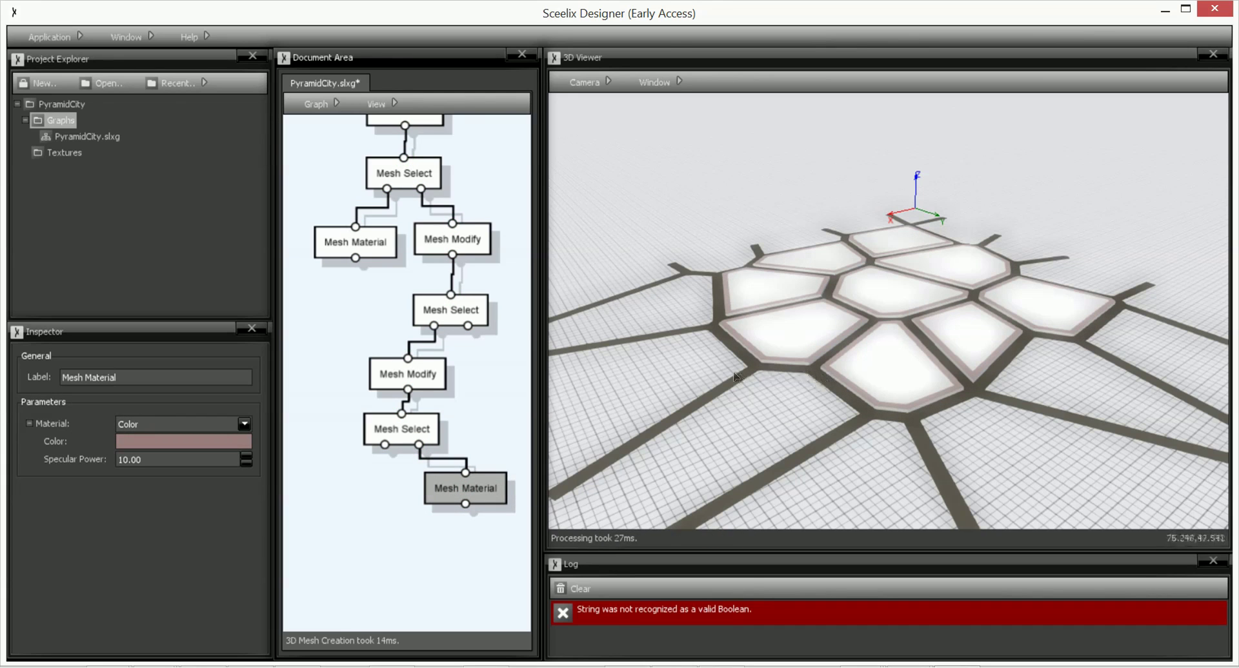
drag(468, 326, 501, 493)
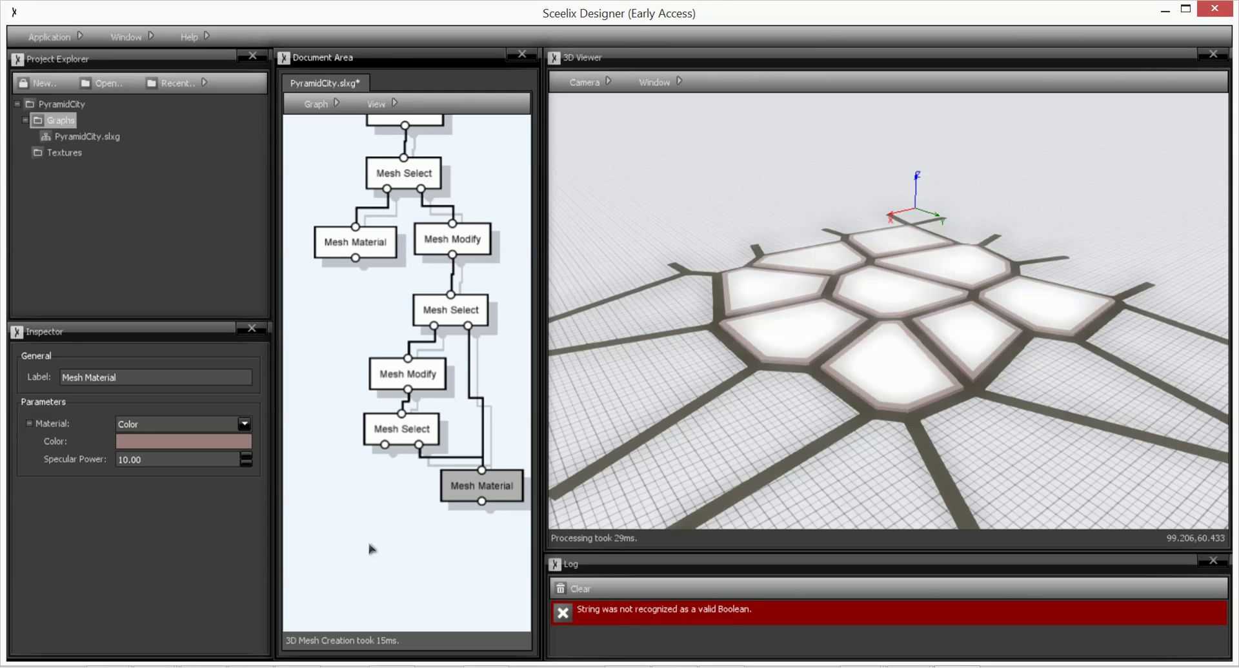
middle_drag(371, 546, 395, 539)
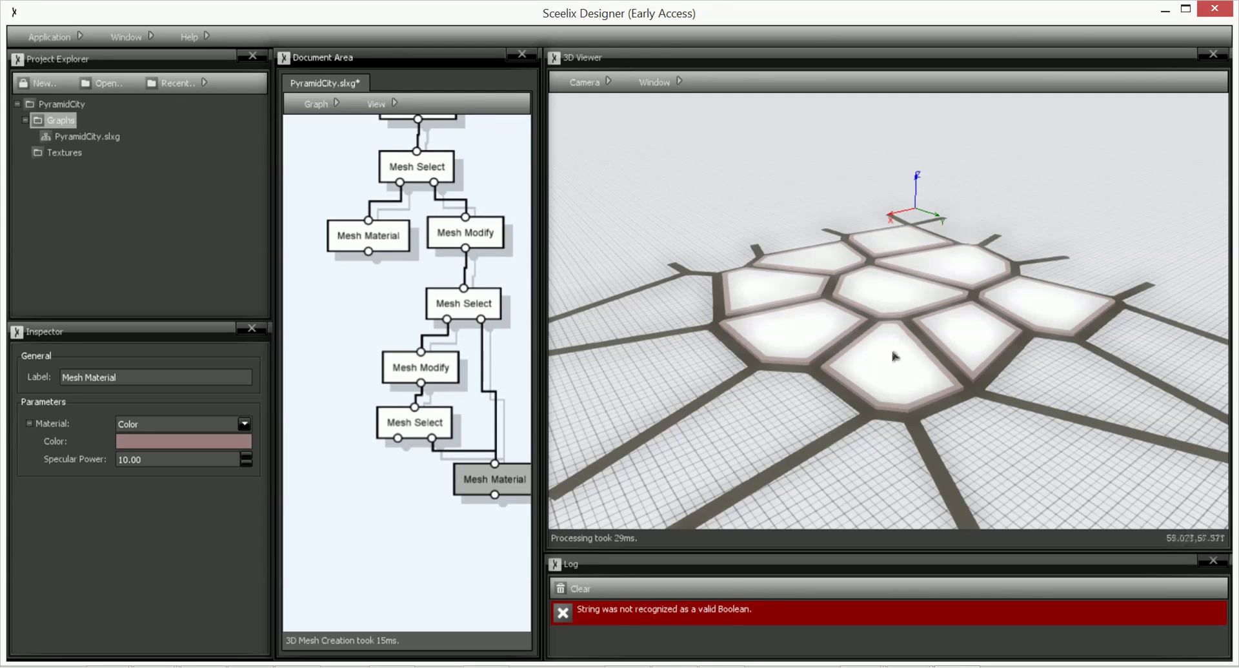
Add a Mesh Modify node fed by the bottom Mesh Select's left output.
right_click(371, 524)
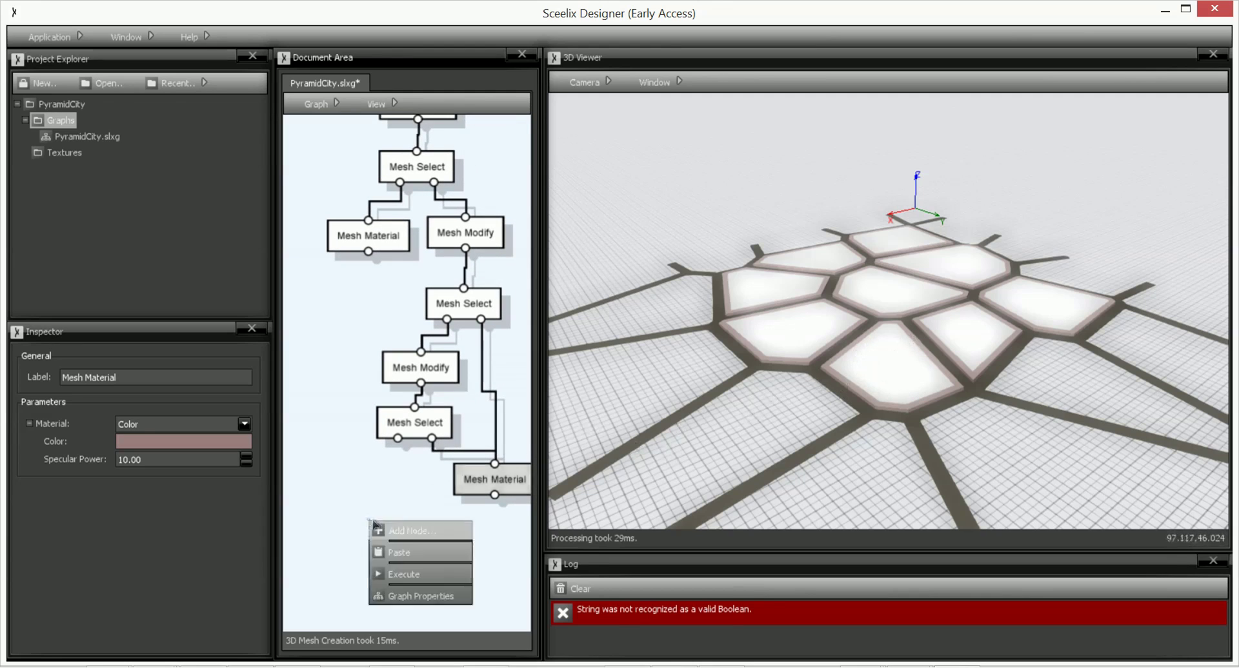
text(mesh ma)
key(BackSpace)
key(BackSpace)
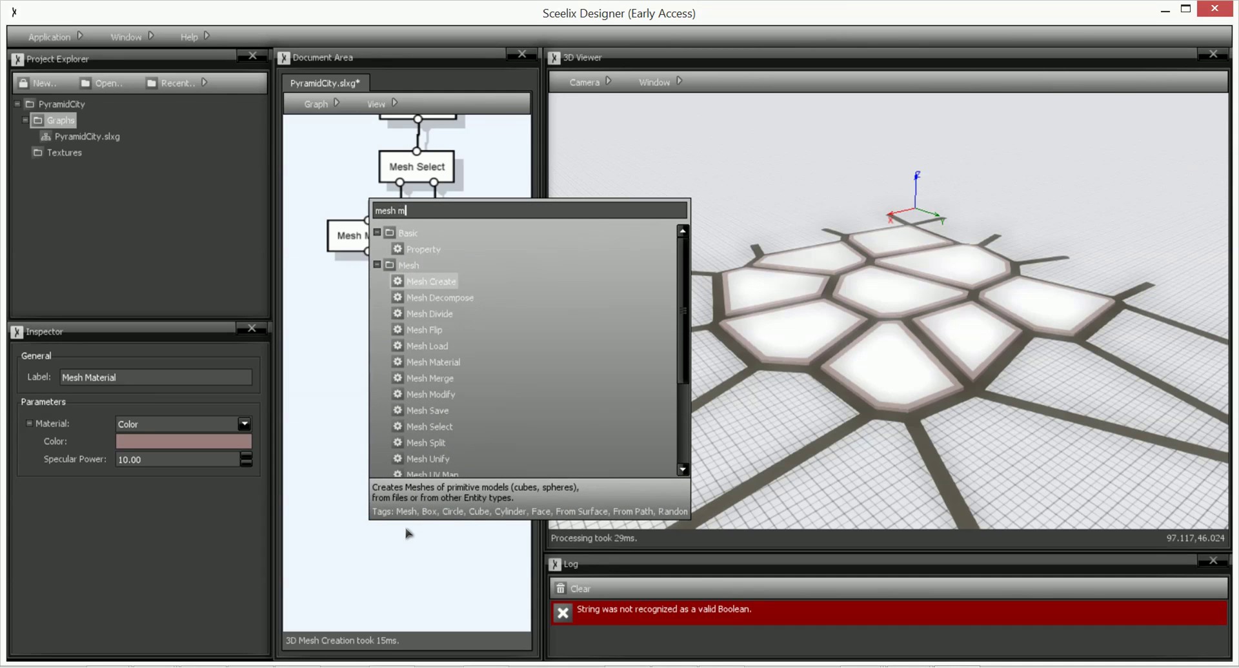
text(odi)
key(Return)
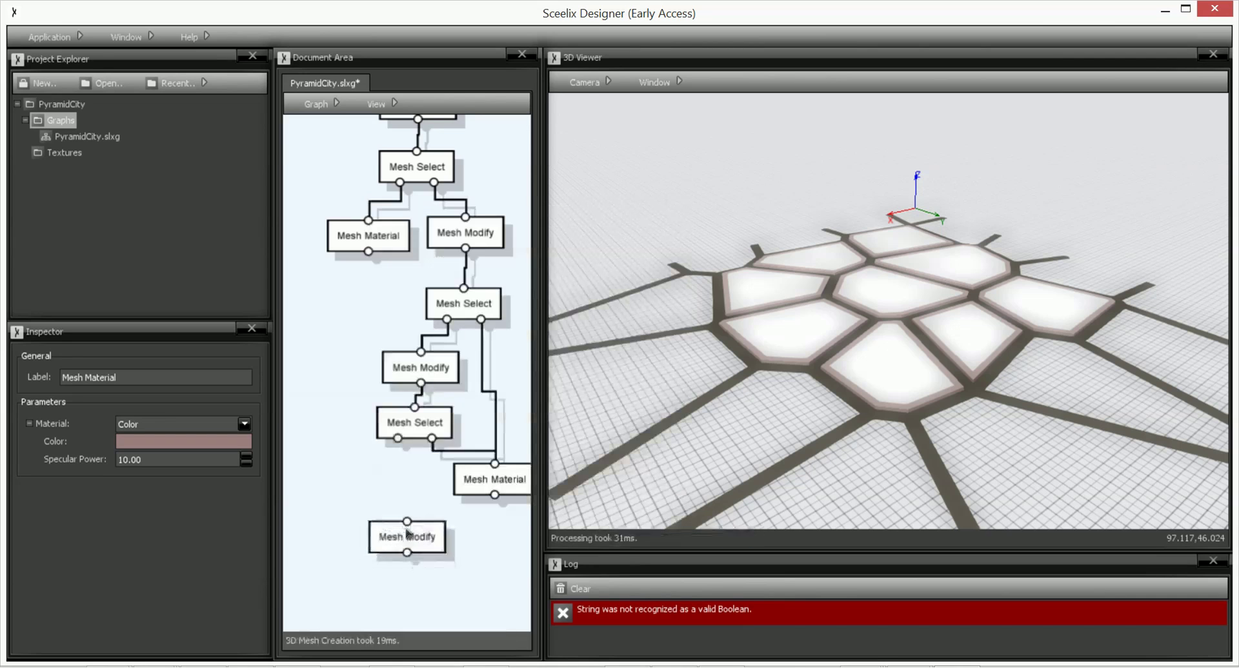
click(397, 513)
drag(388, 489, 397, 438)
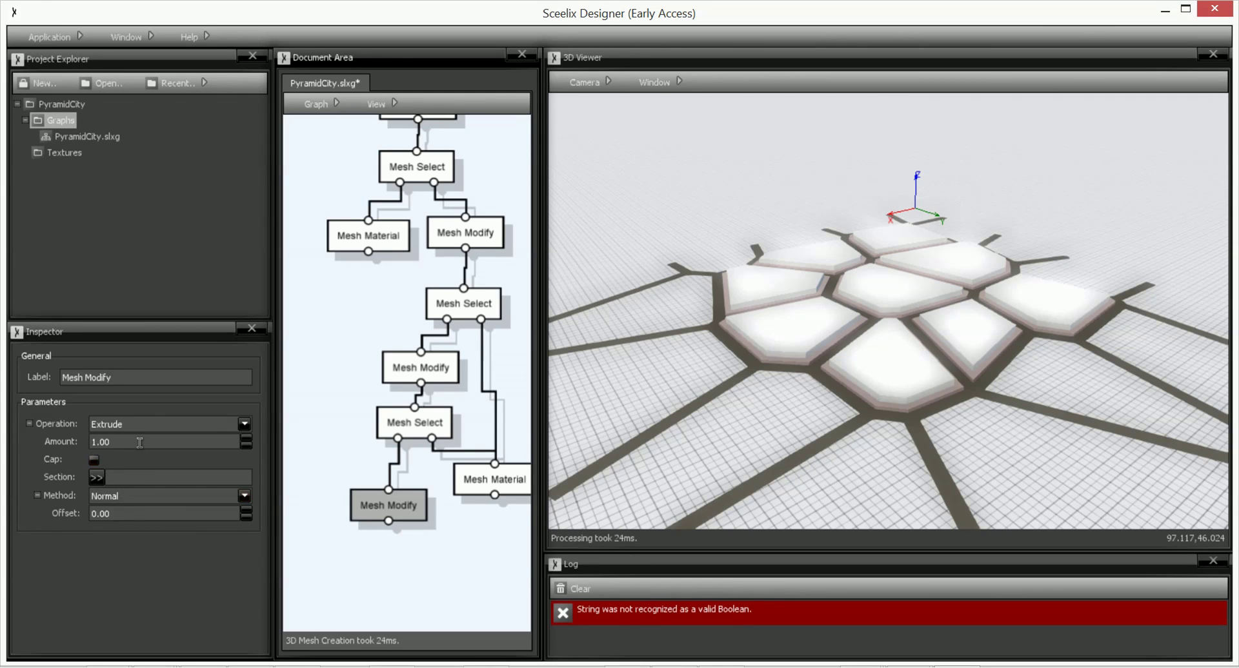
Set its operation to Pyramidize with Height 20 and view the resulting pyramids.
click(130, 498)
click(130, 505)
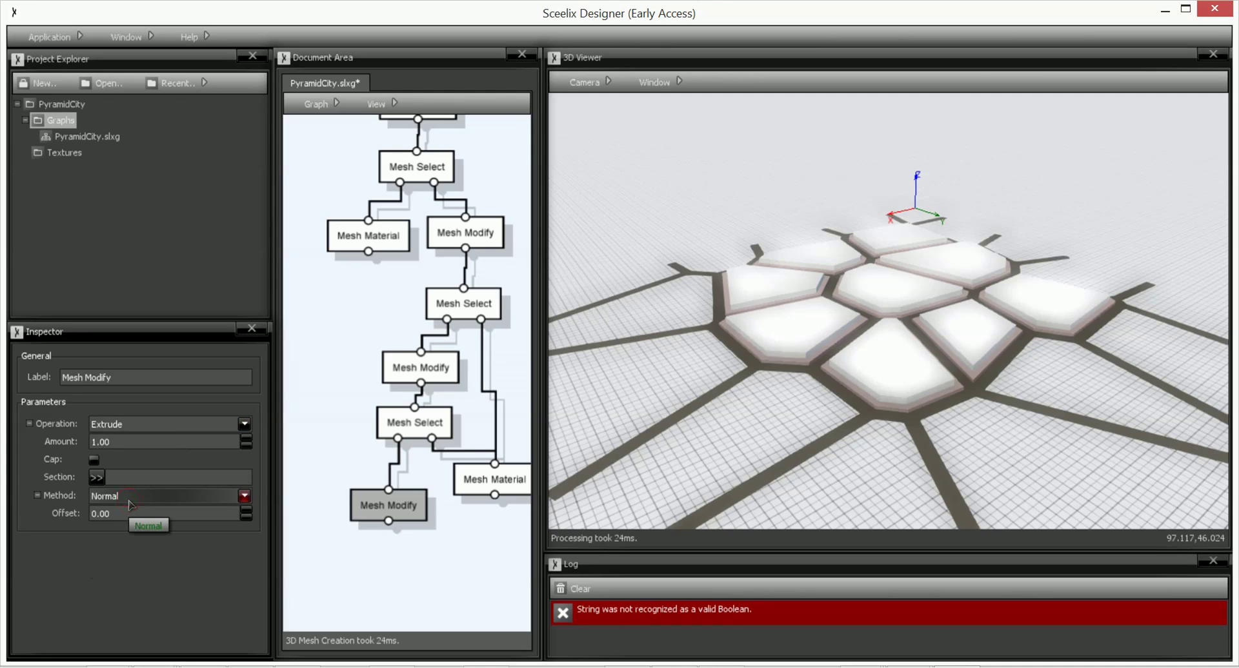
mouse_move(128, 481)
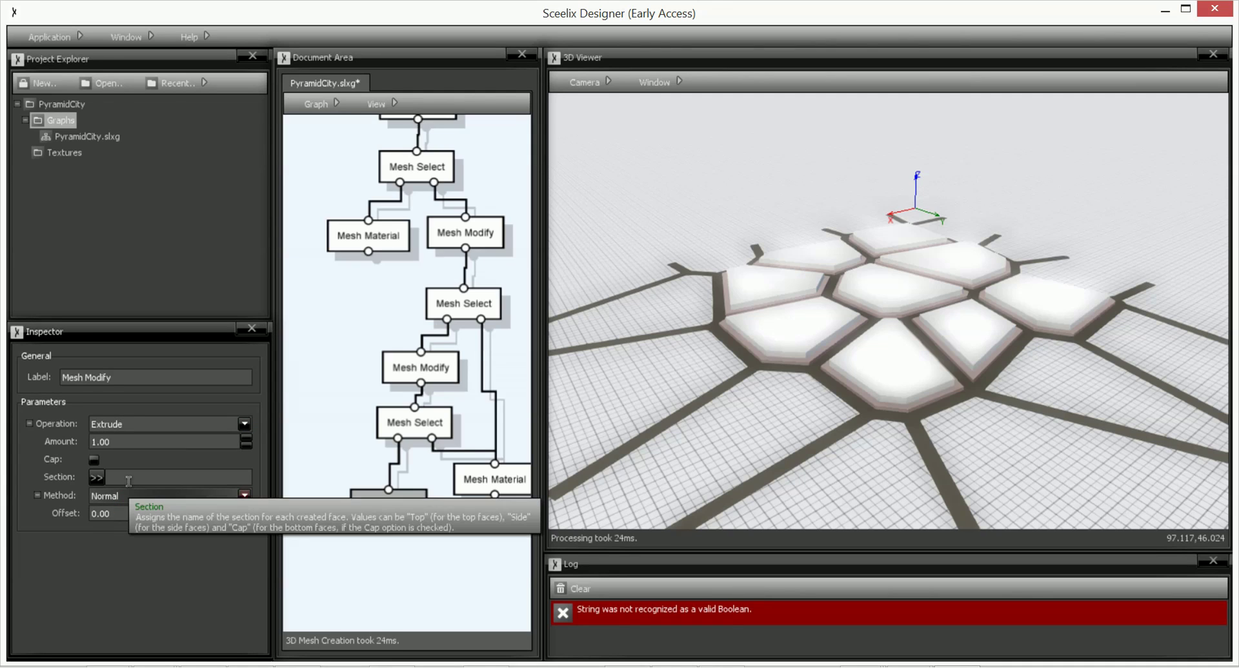
click(133, 426)
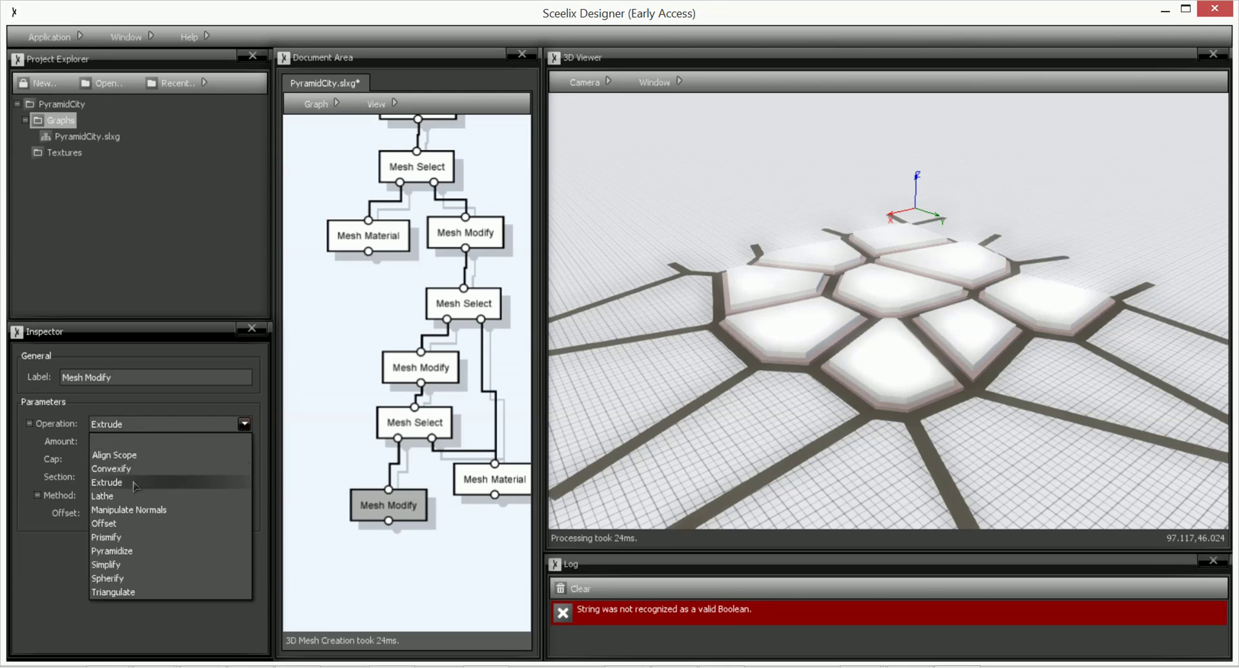
click(113, 551)
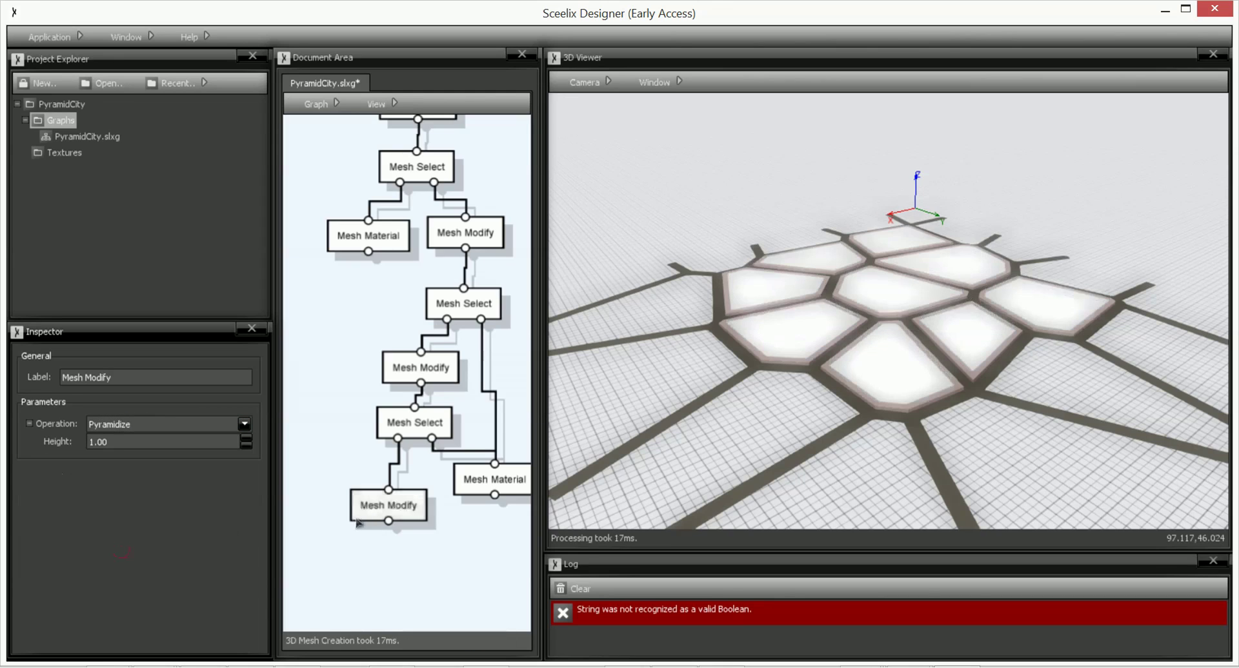
click(419, 511)
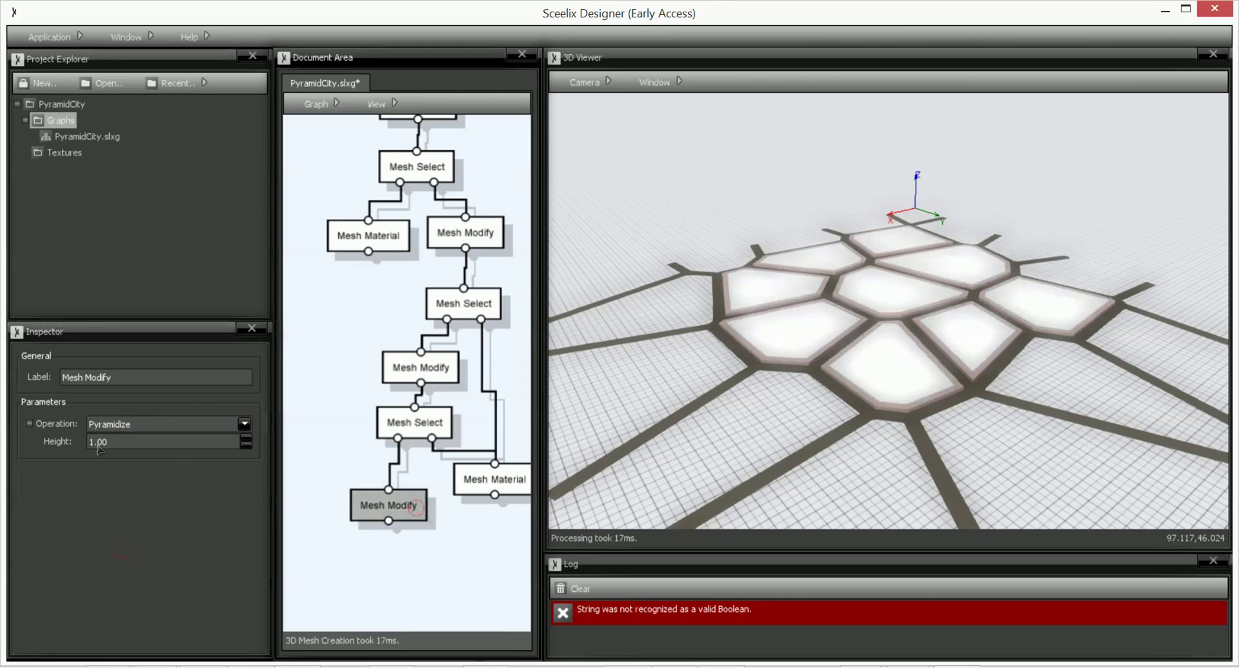
click(117, 444)
drag(117, 444, 88, 449)
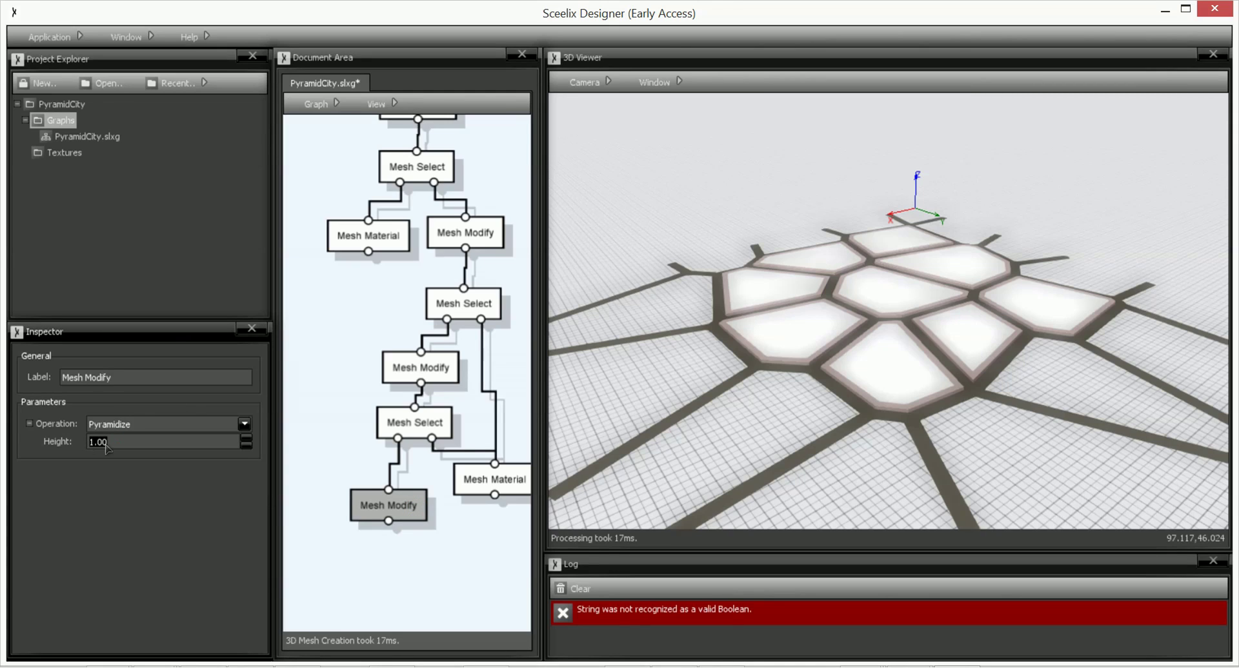
text(20)
click(462, 589)
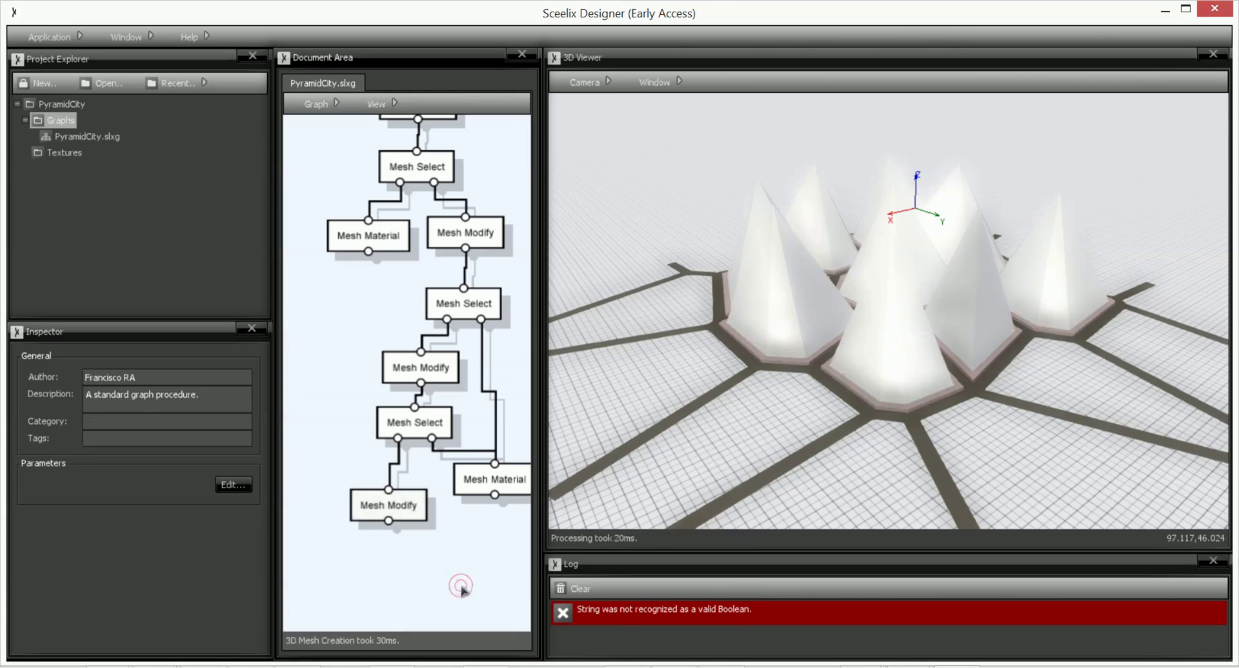
middle_drag(1053, 387, 1047, 363)
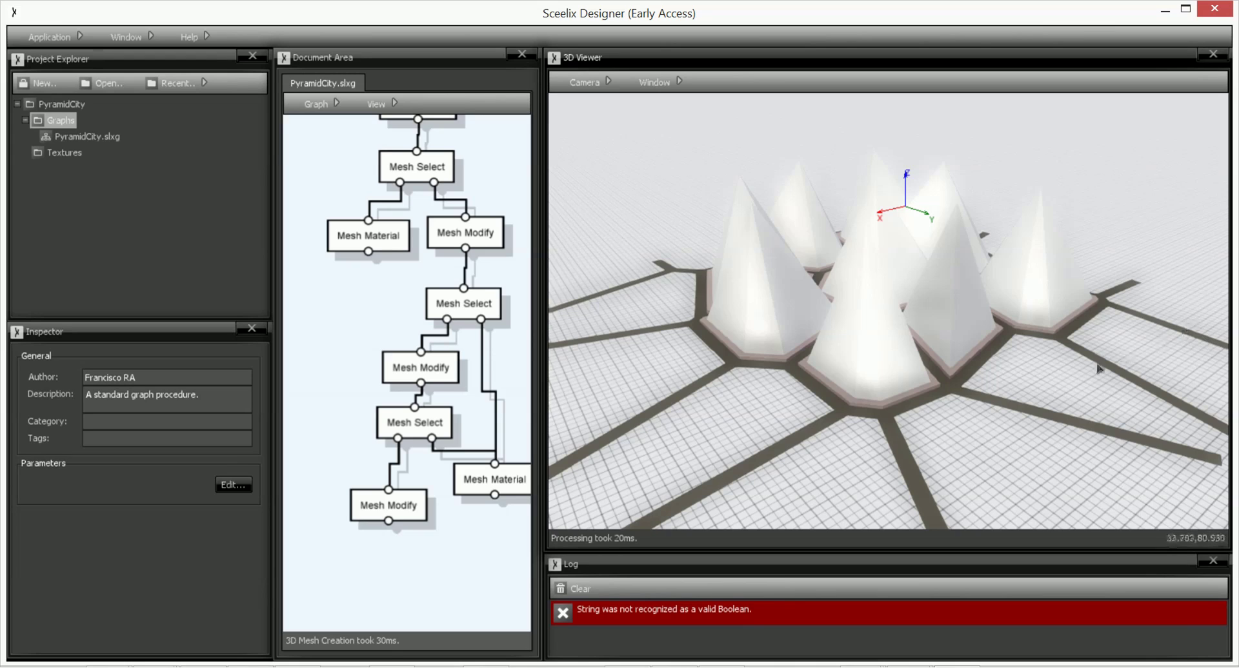
Add a Mesh Material node fed by the pyramidizing Mesh Modify's output.
right_click(401, 581)
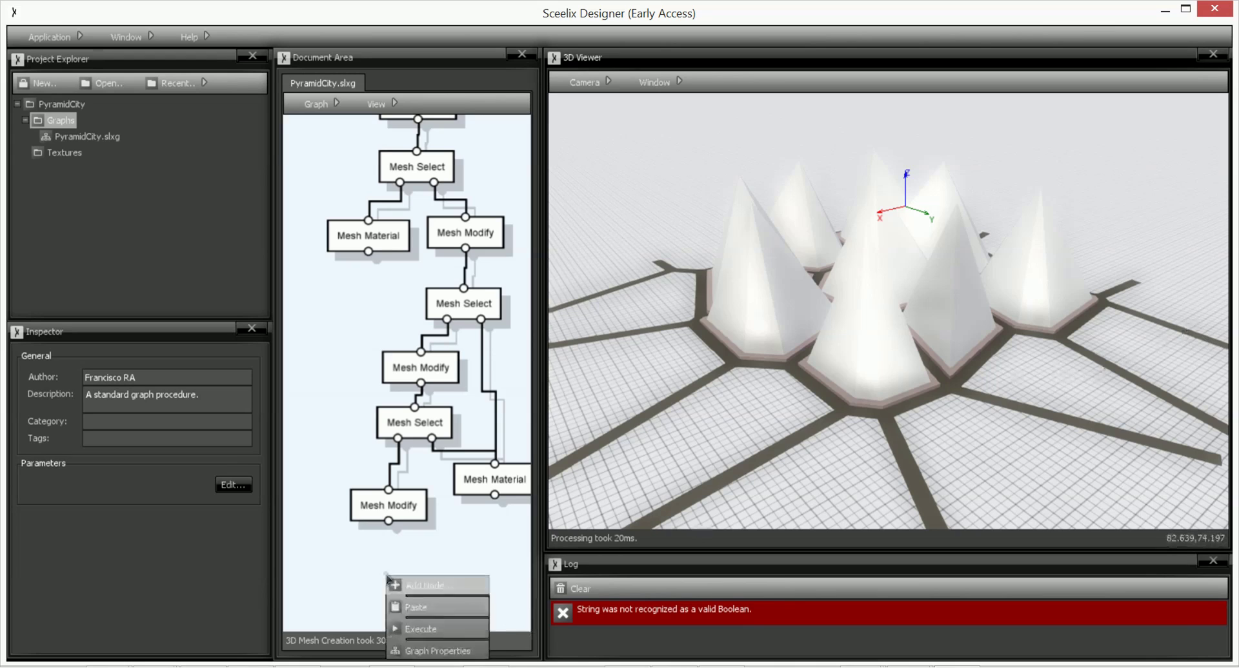
click(435, 585)
text(mesh modi)
key(ctrl+a)
text(mesh )
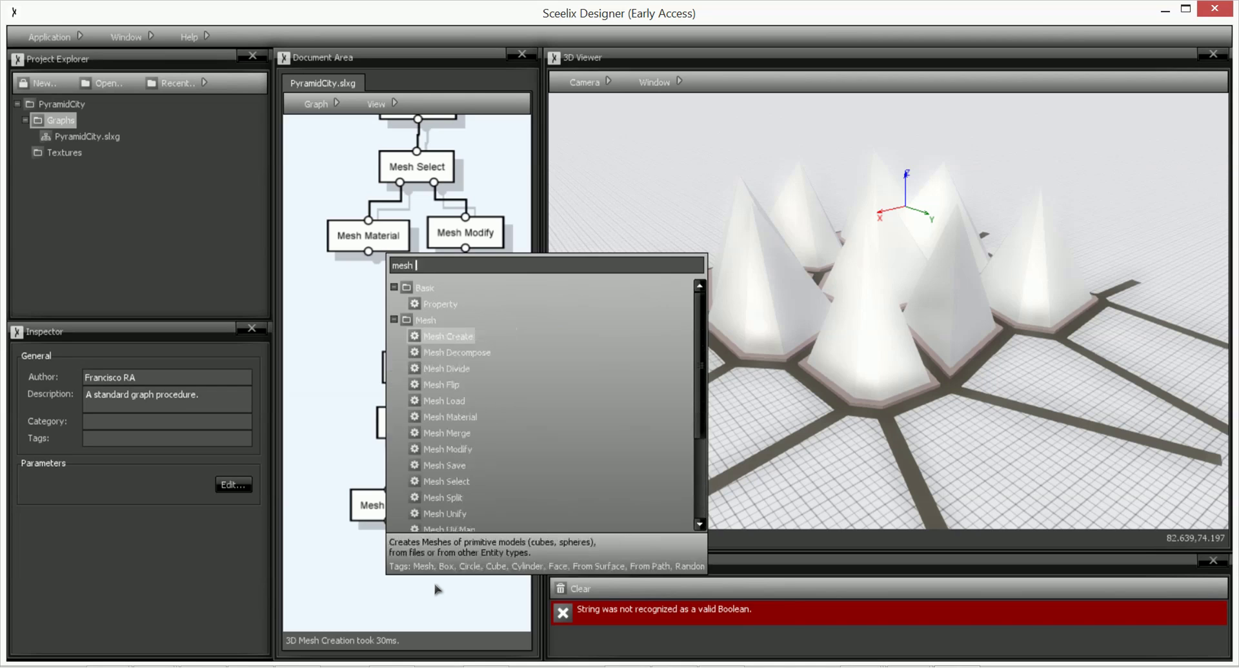
text(ma)
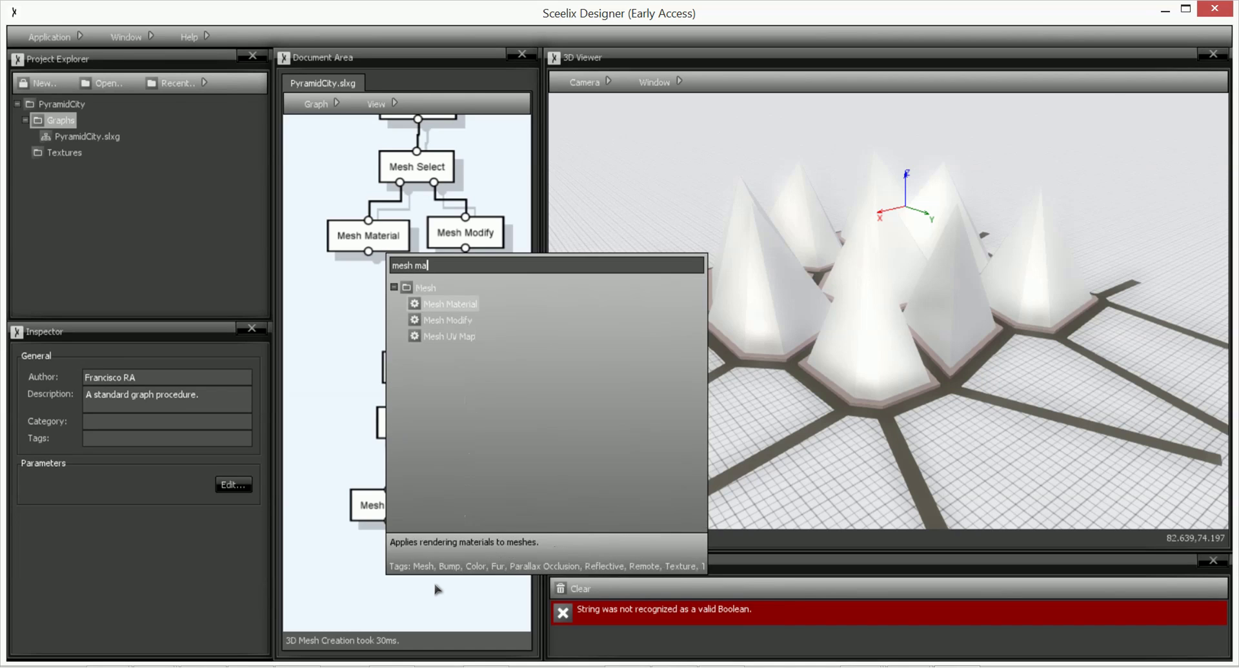
key(Return)
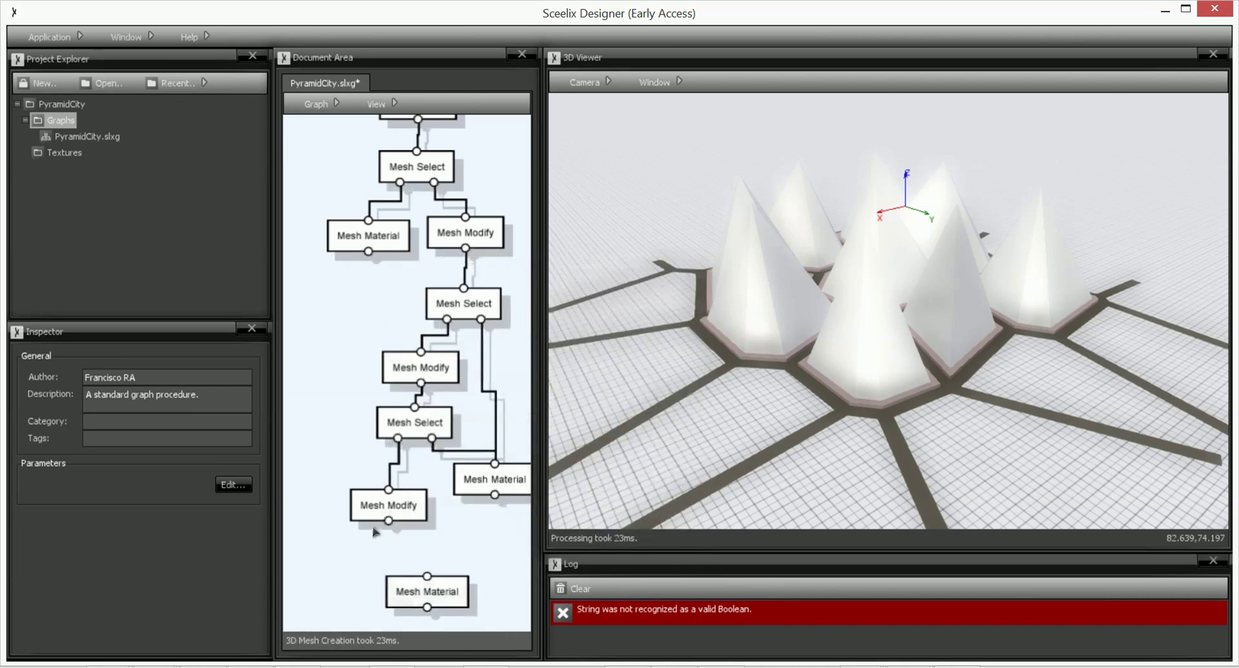
click(388, 522)
drag(388, 521, 427, 576)
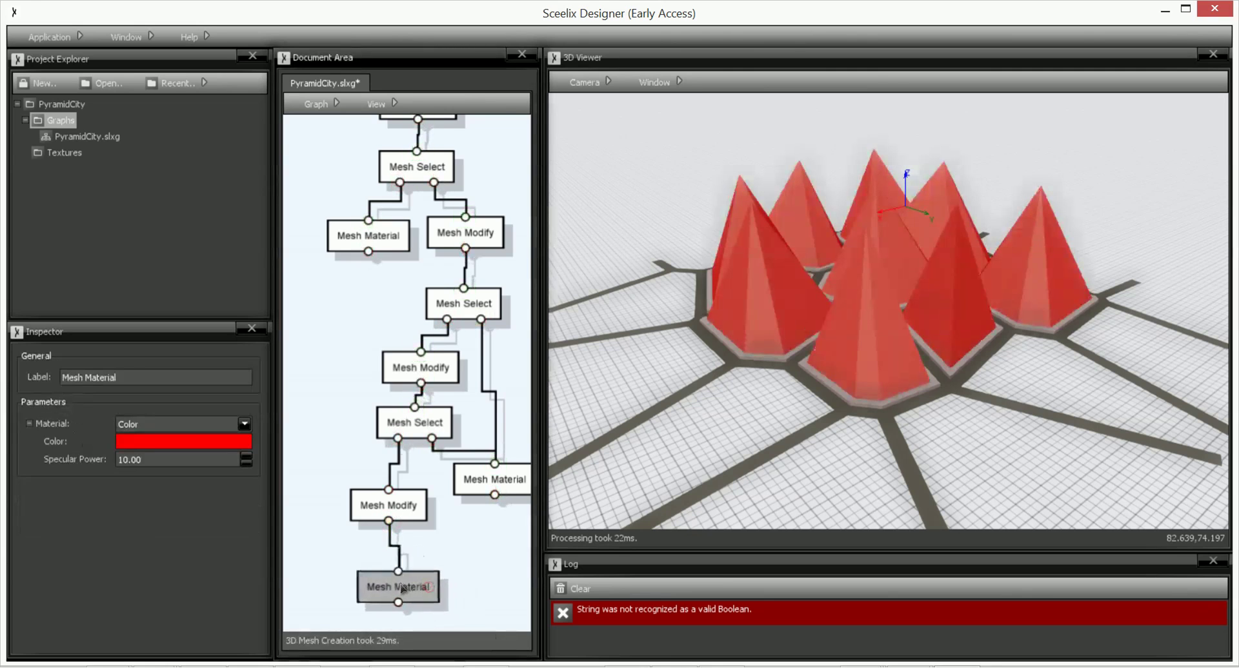
Set the pyramid material colour to olive-yellow D2D258.
click(187, 442)
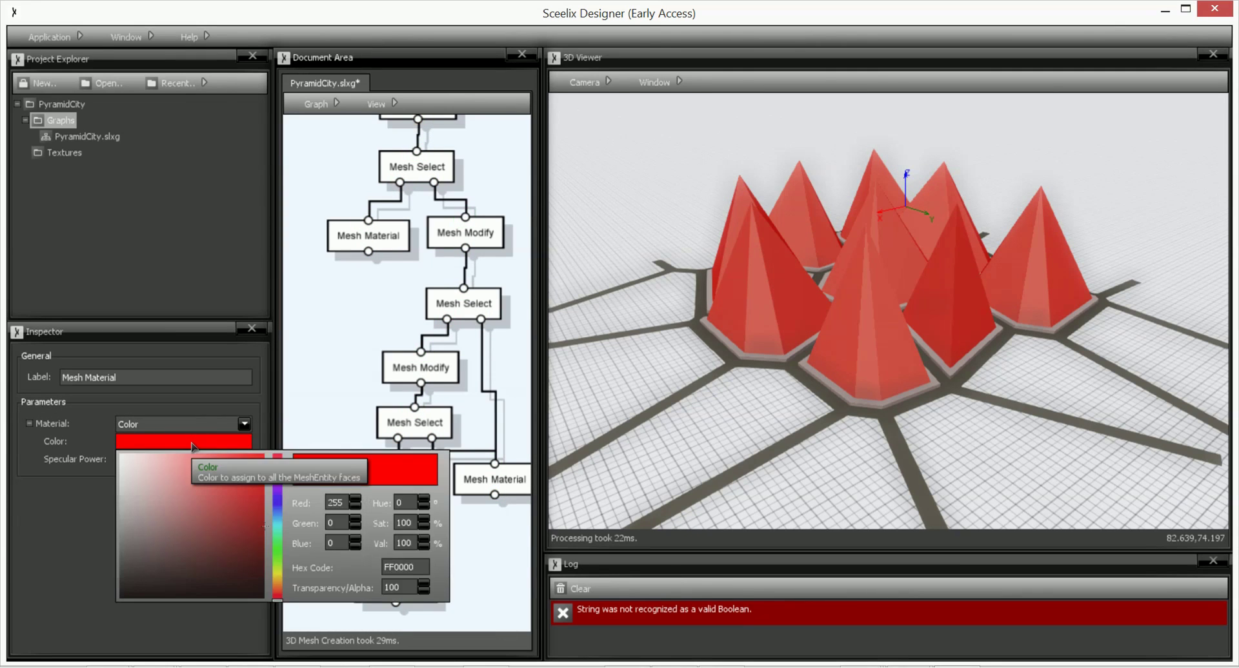
click(277, 574)
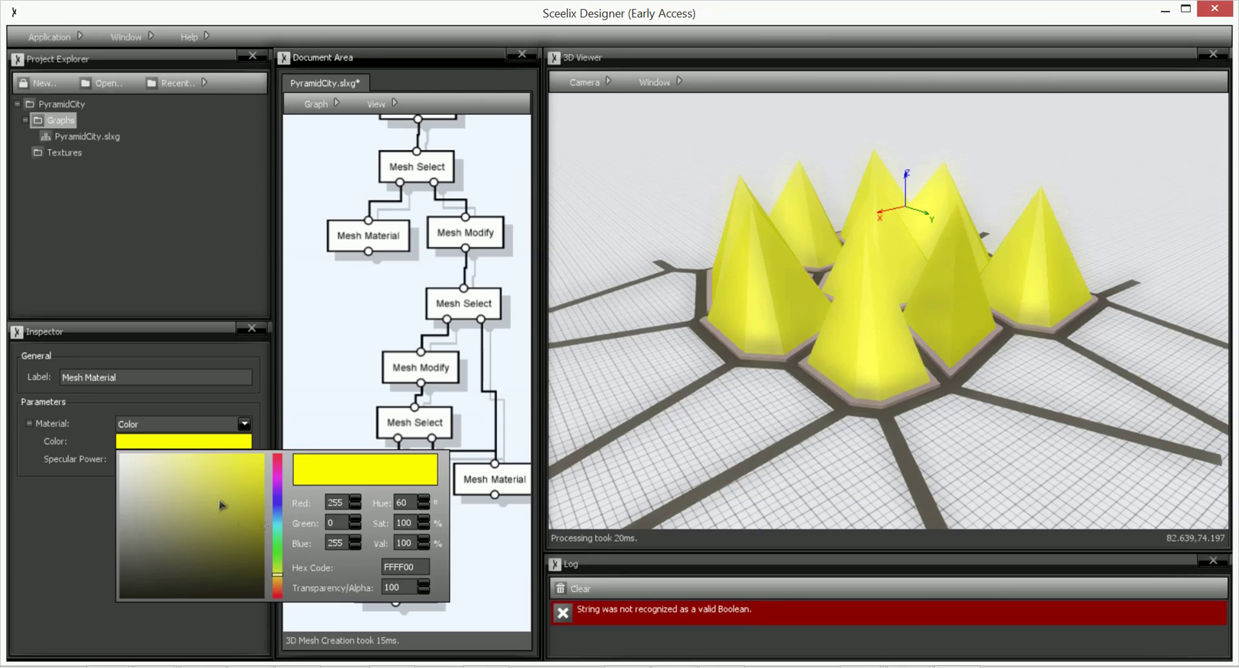
click(203, 480)
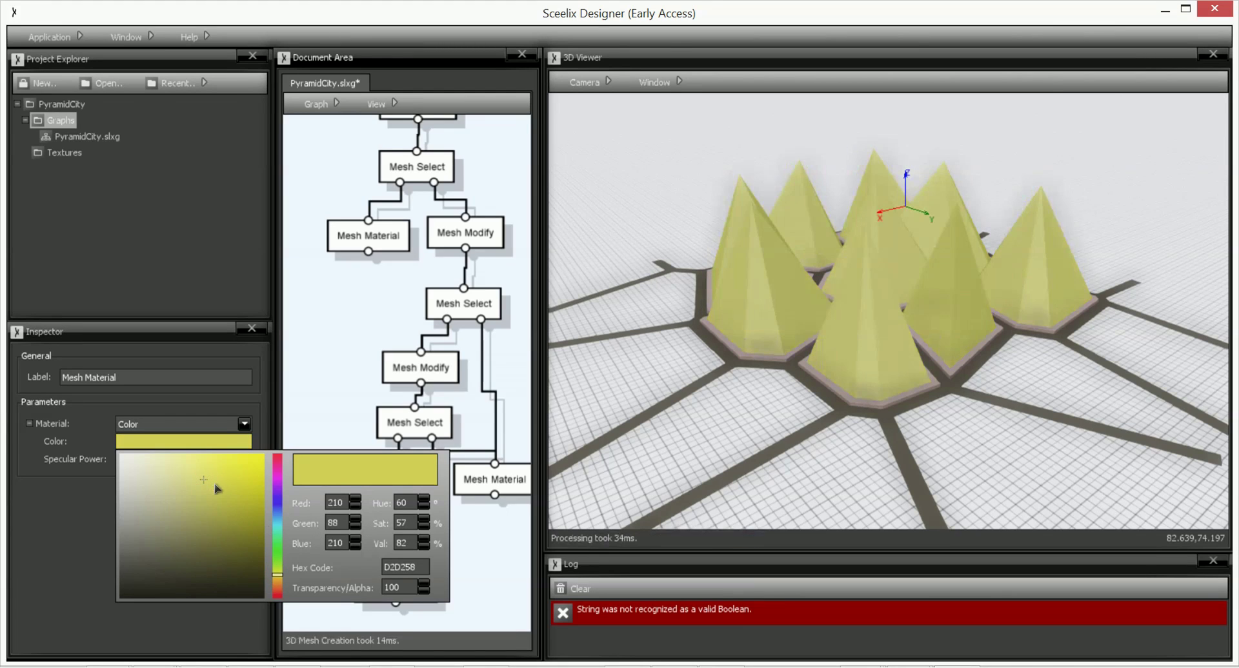
click(480, 560)
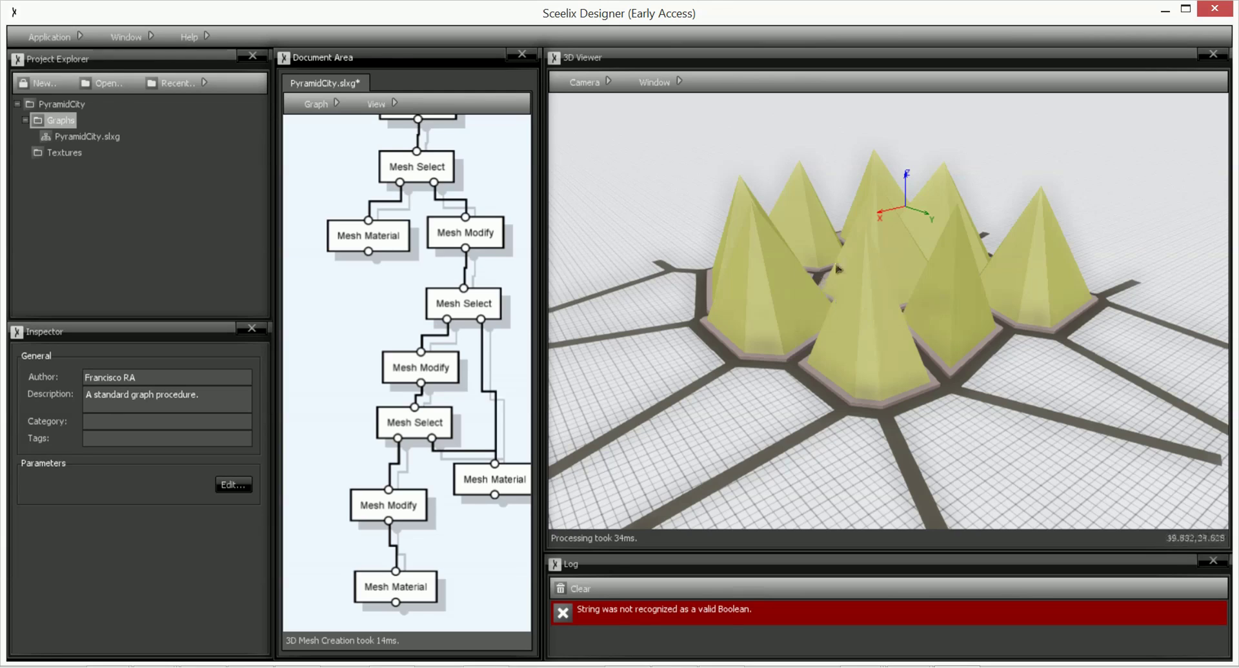
Insert a Random node between the bottom Mesh Select and the pyramid Mesh Modify.
right_click(478, 534)
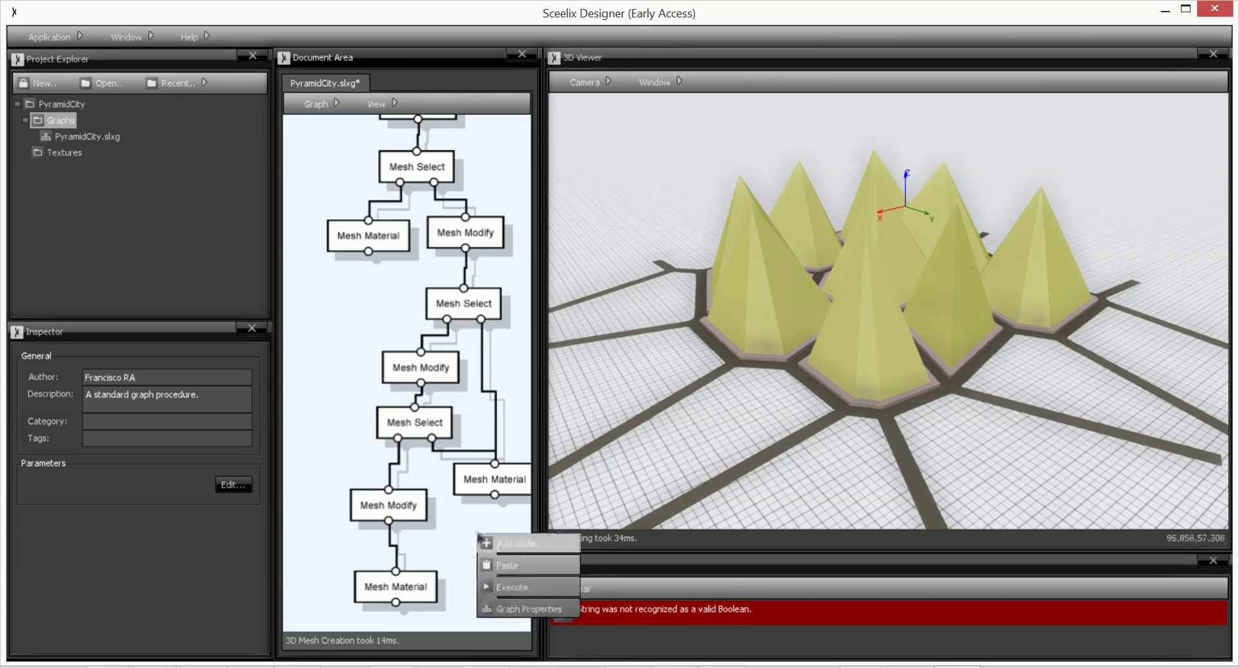
click(526, 545)
text(mesh ma)
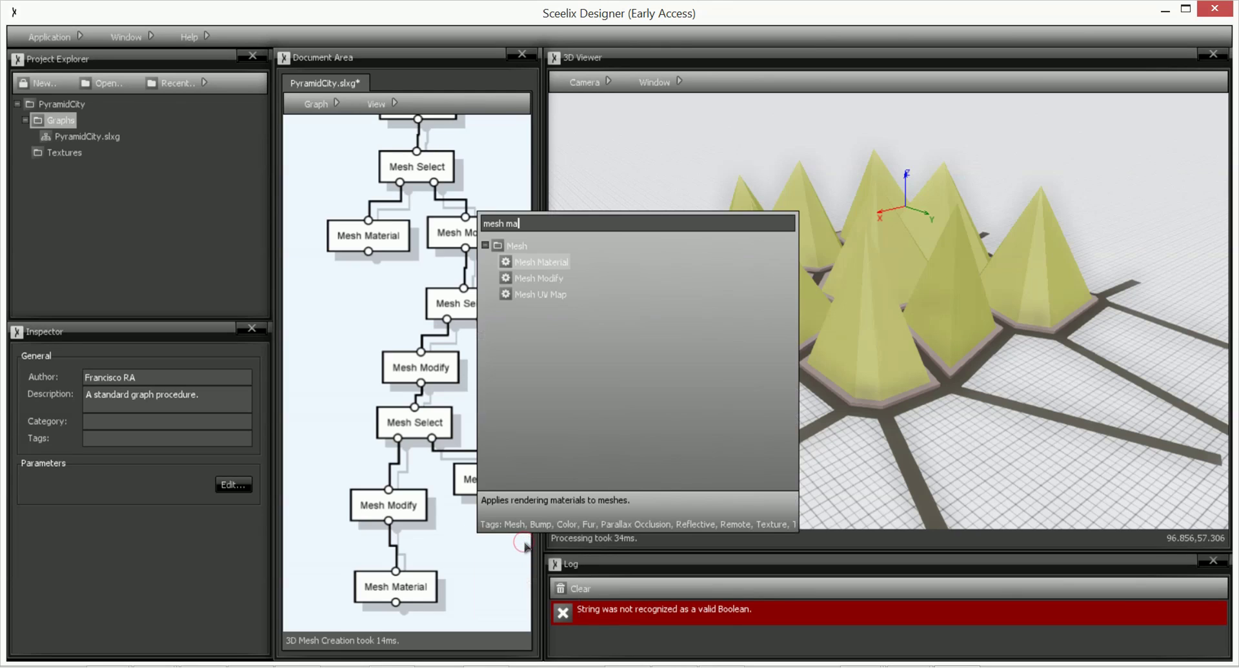
key(ctrl+a)
text(randm)
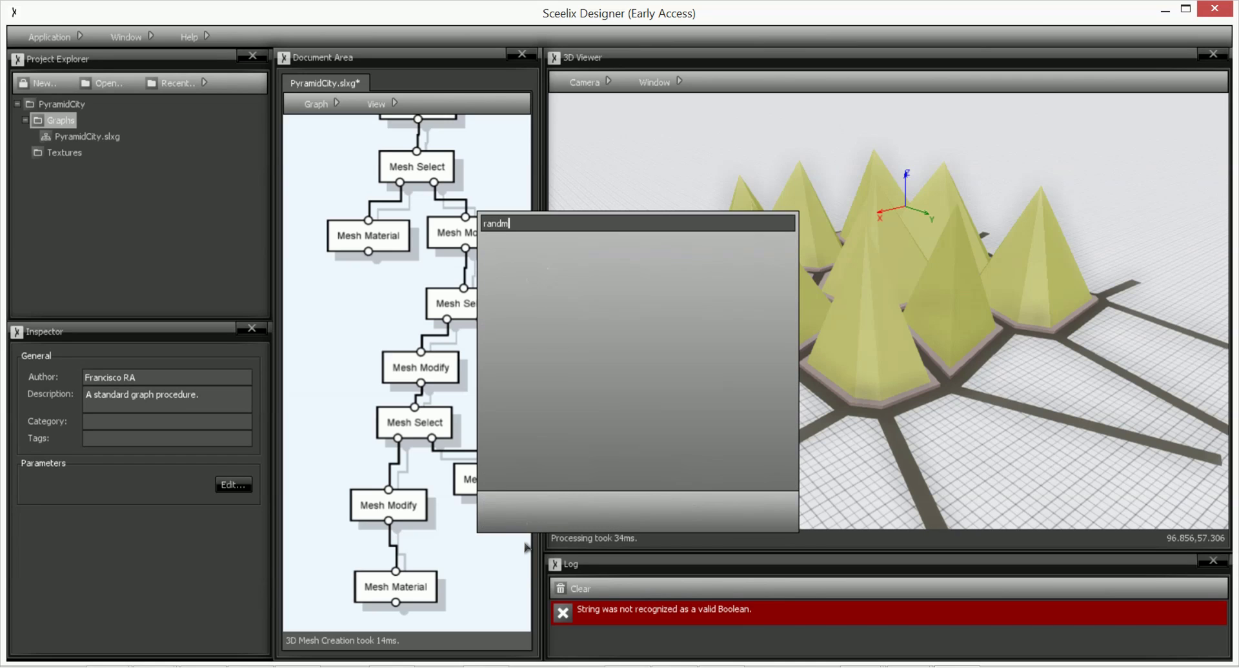
key(BackSpace)
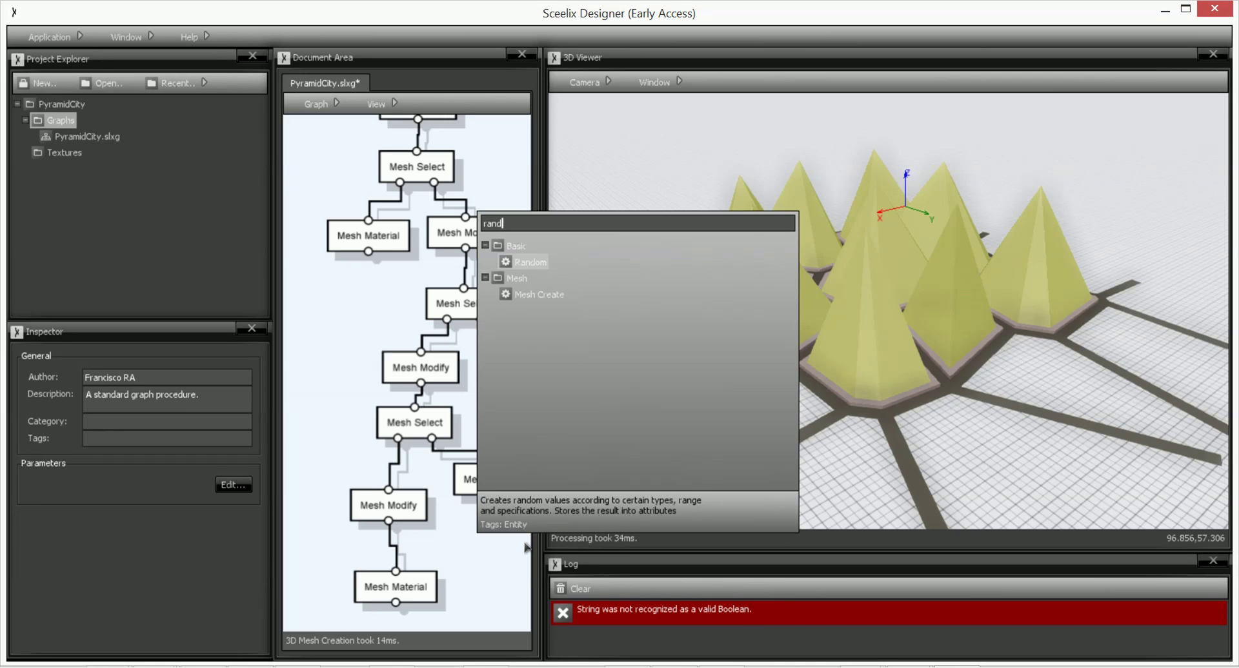
text(om)
key(Return)
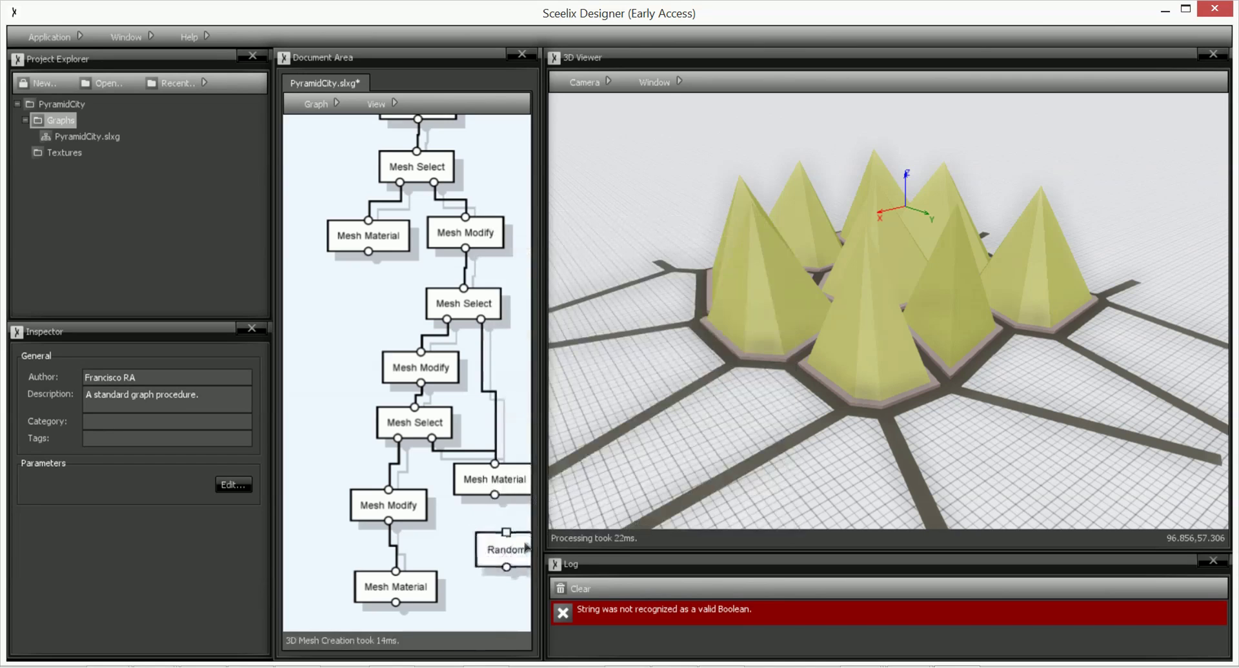
drag(512, 556, 398, 513)
drag(408, 467, 407, 496)
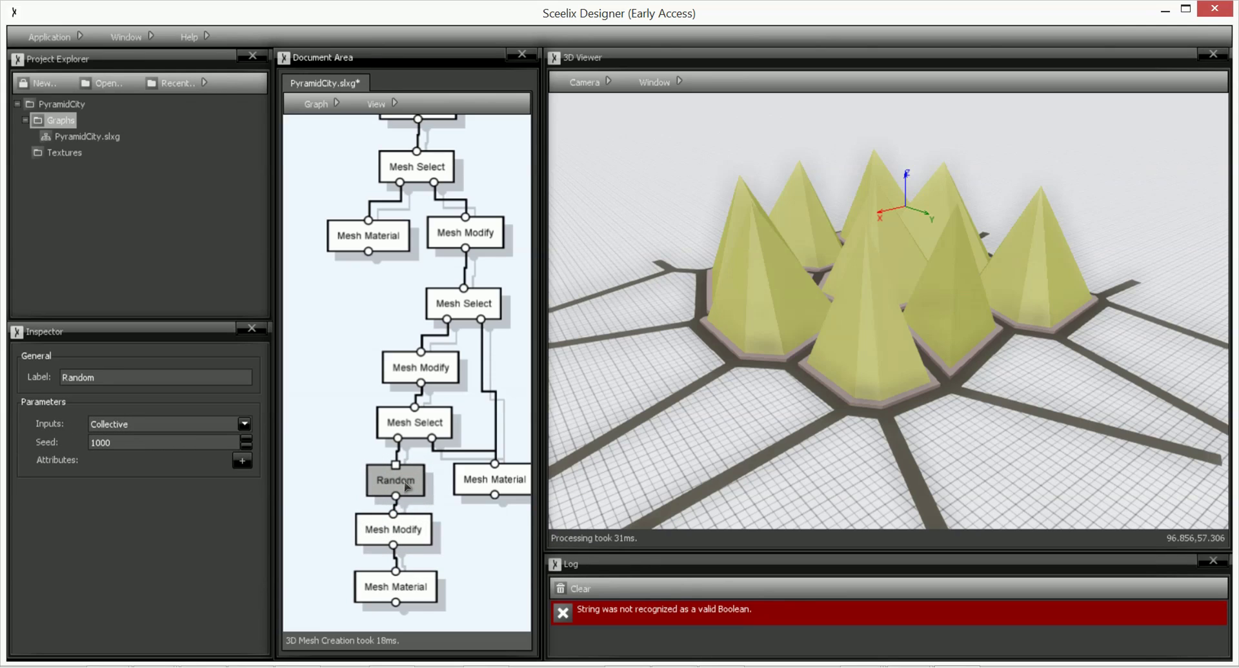
Add a Float attribute to Random with minimum 10, maximum 20, named bheight.
click(243, 462)
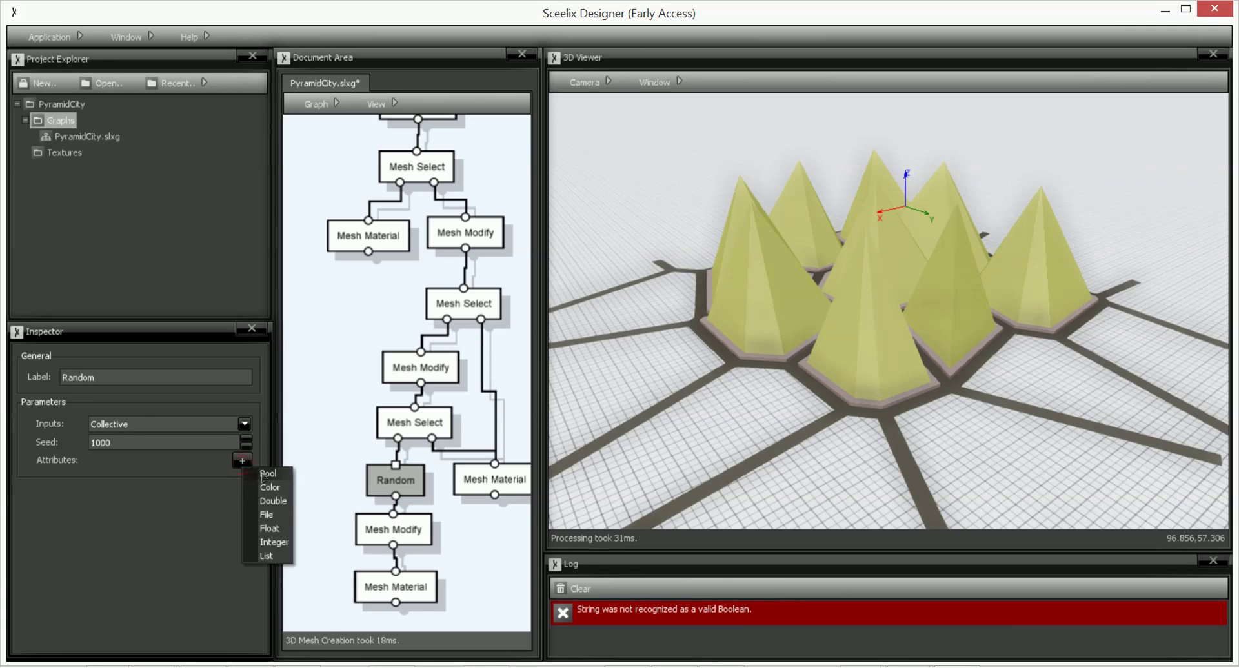
click(269, 529)
drag(129, 495, 101, 495)
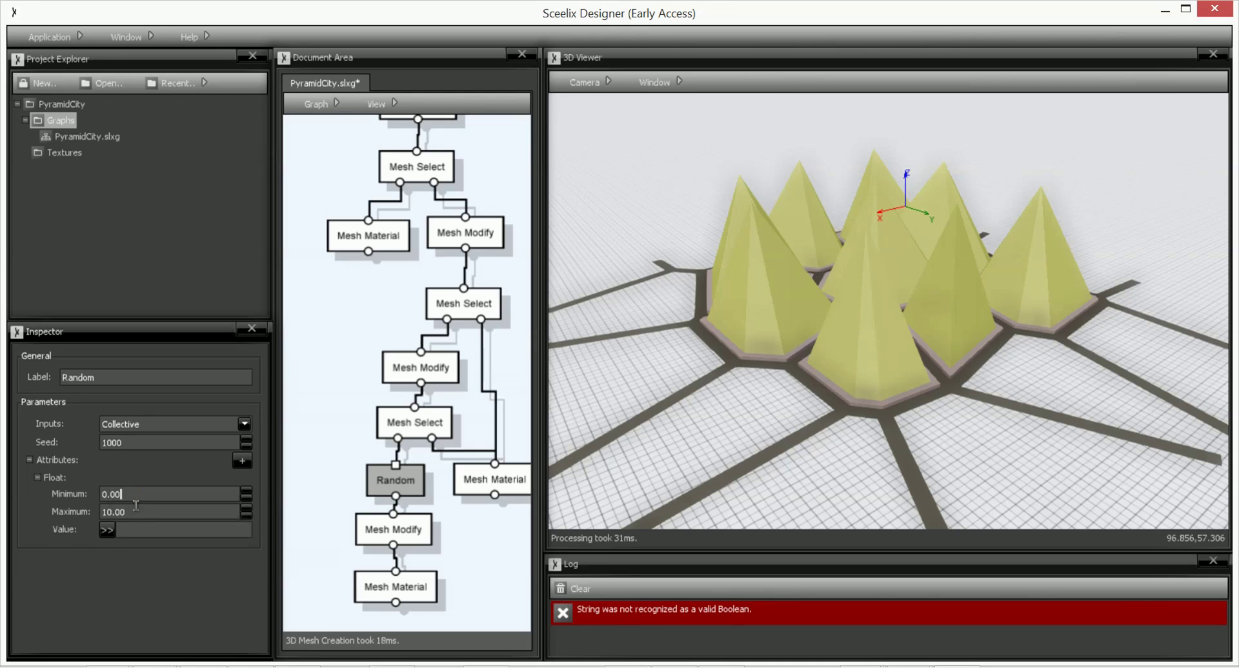
text(10)
drag(139, 513, 99, 513)
text(20)
click(130, 530)
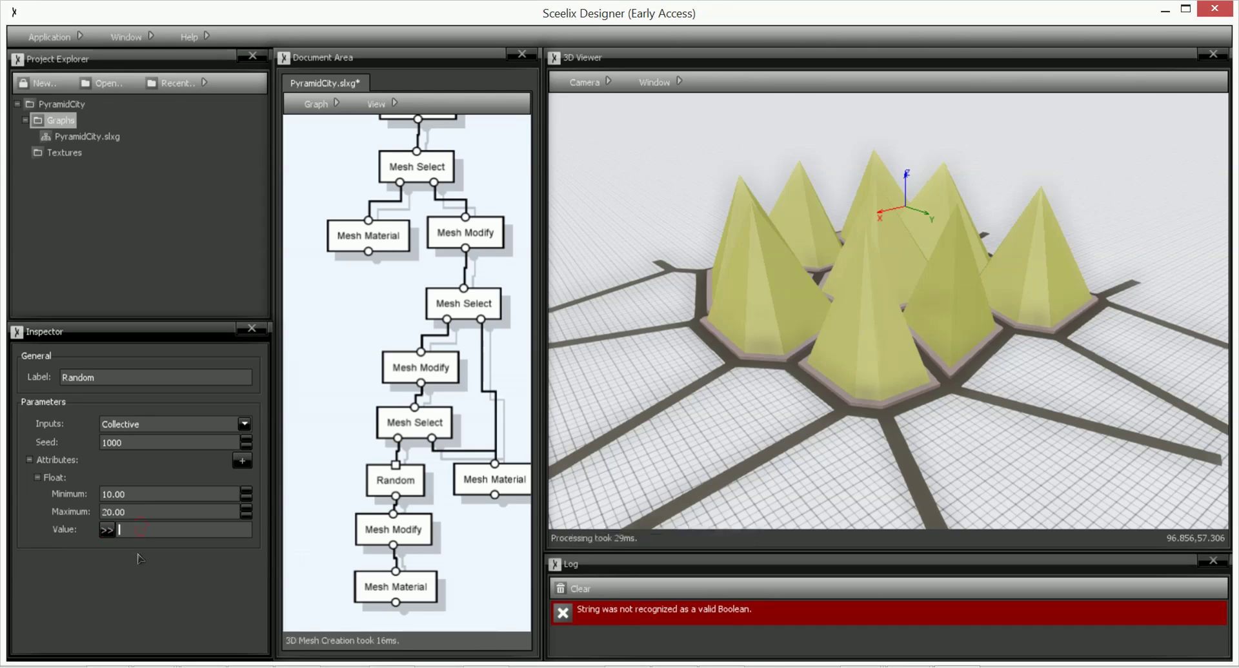
text(bheight)
click(387, 539)
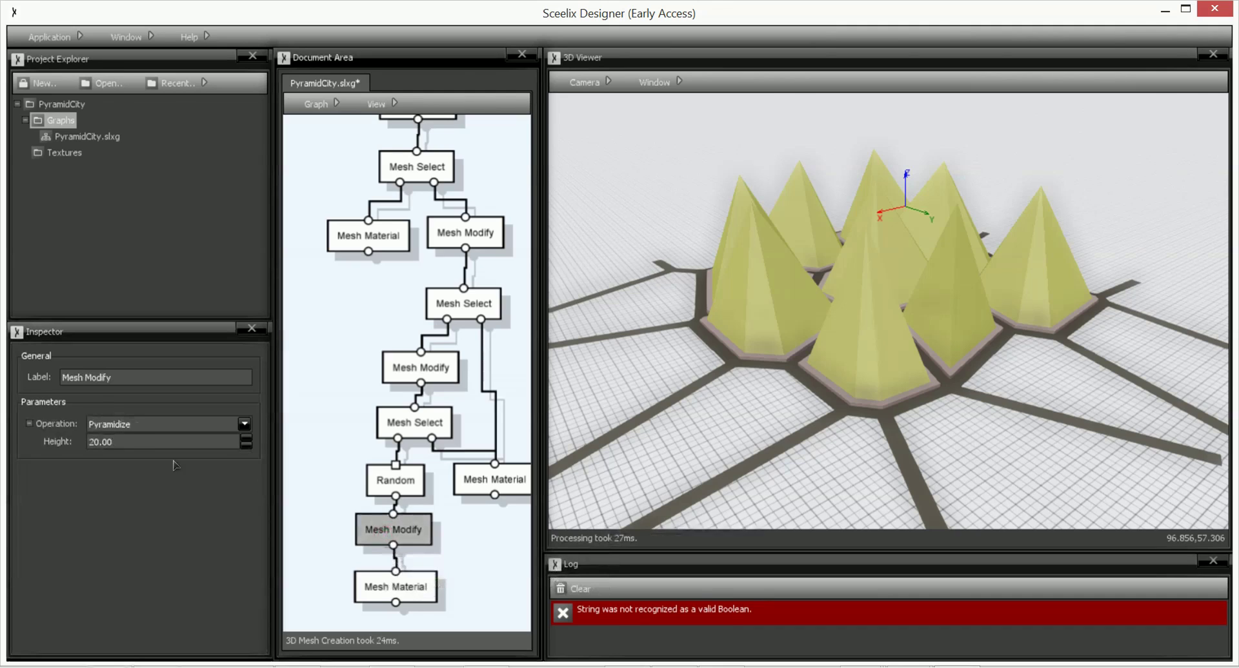
click(103, 442)
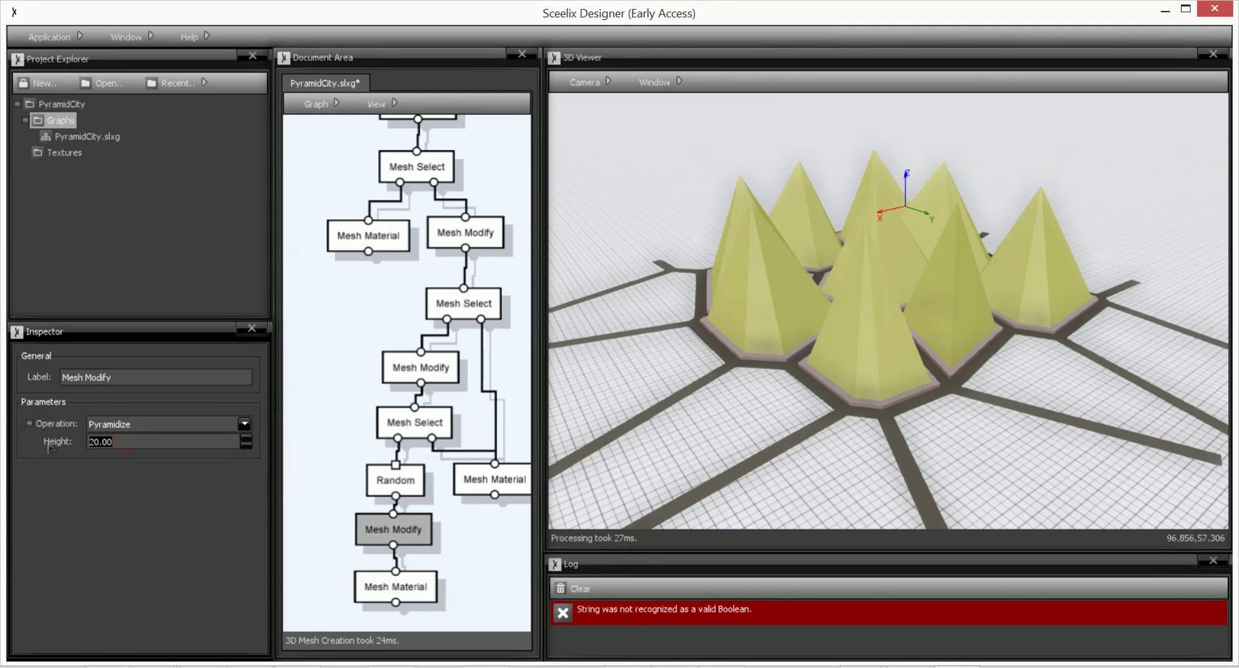
right_click(57, 445)
click(89, 462)
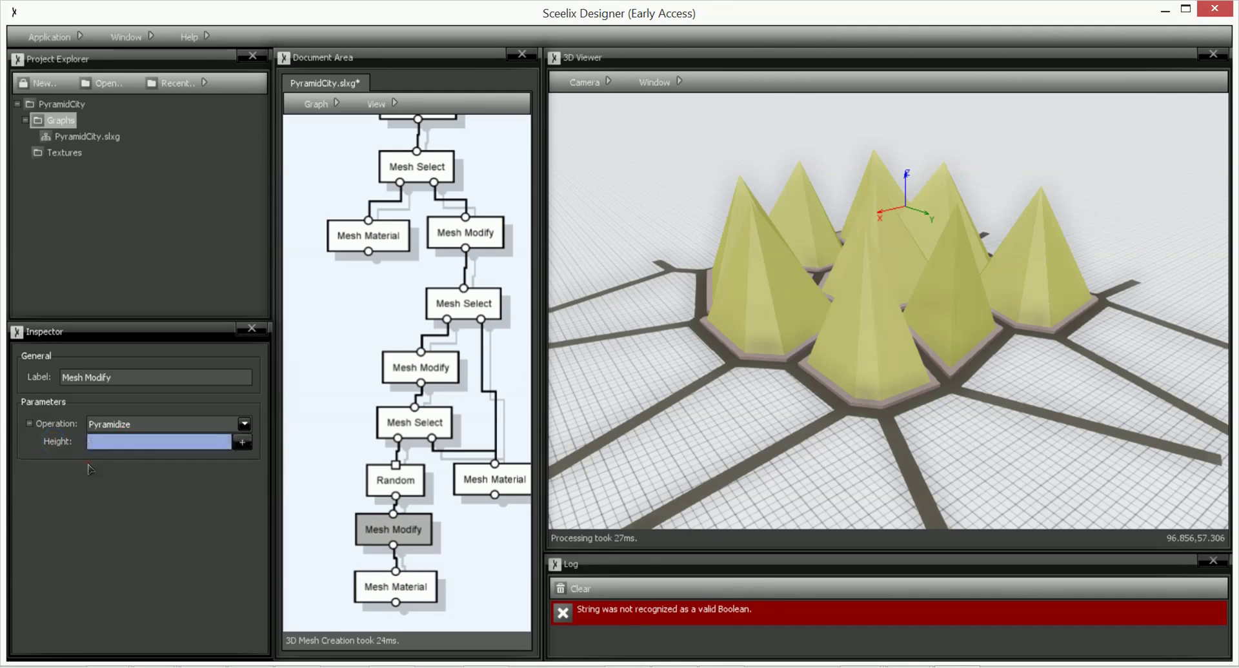
text(@b)
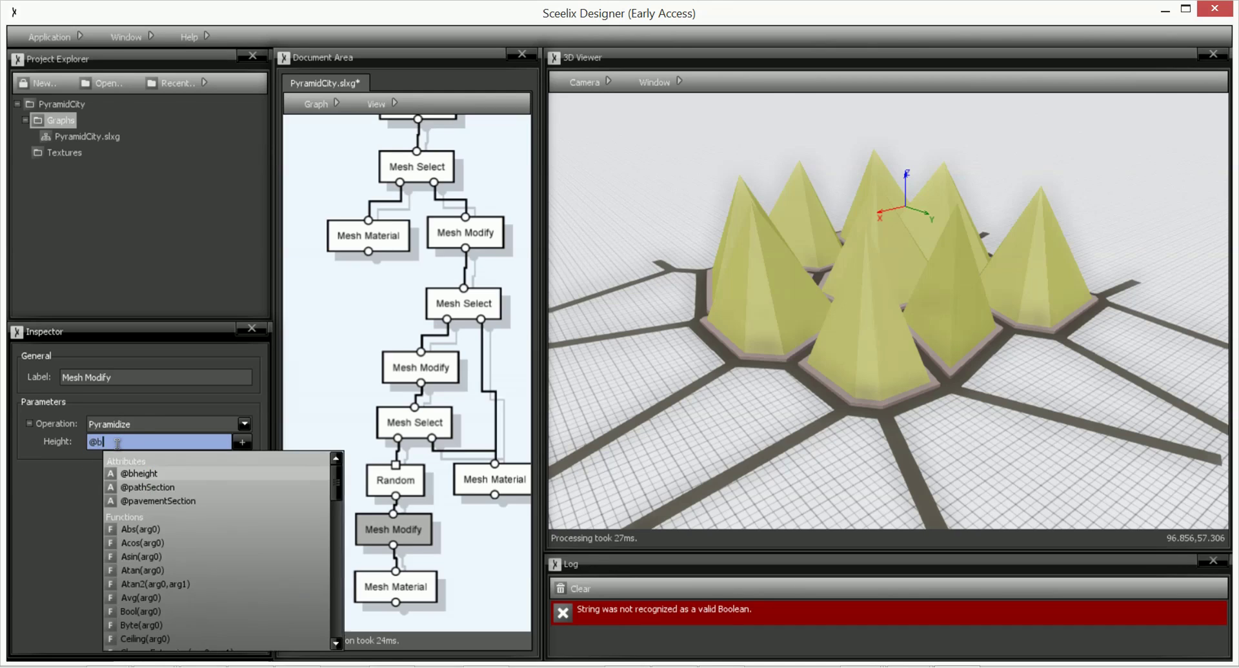
text(h)
key(Return)
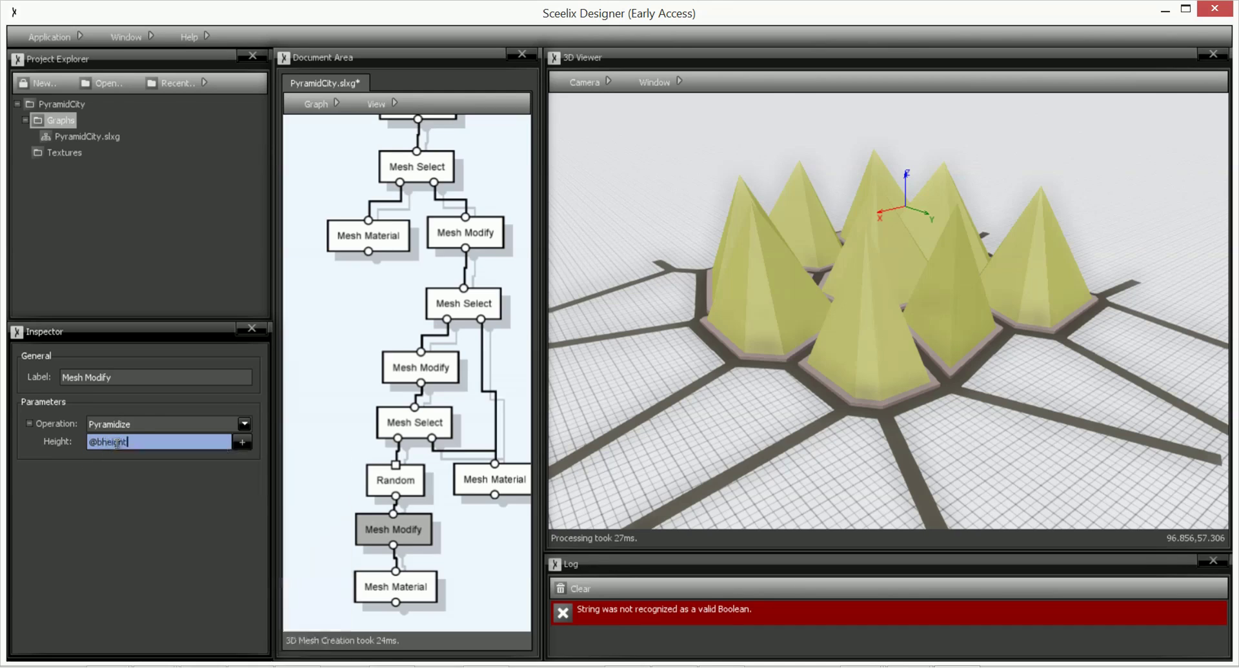
click(475, 541)
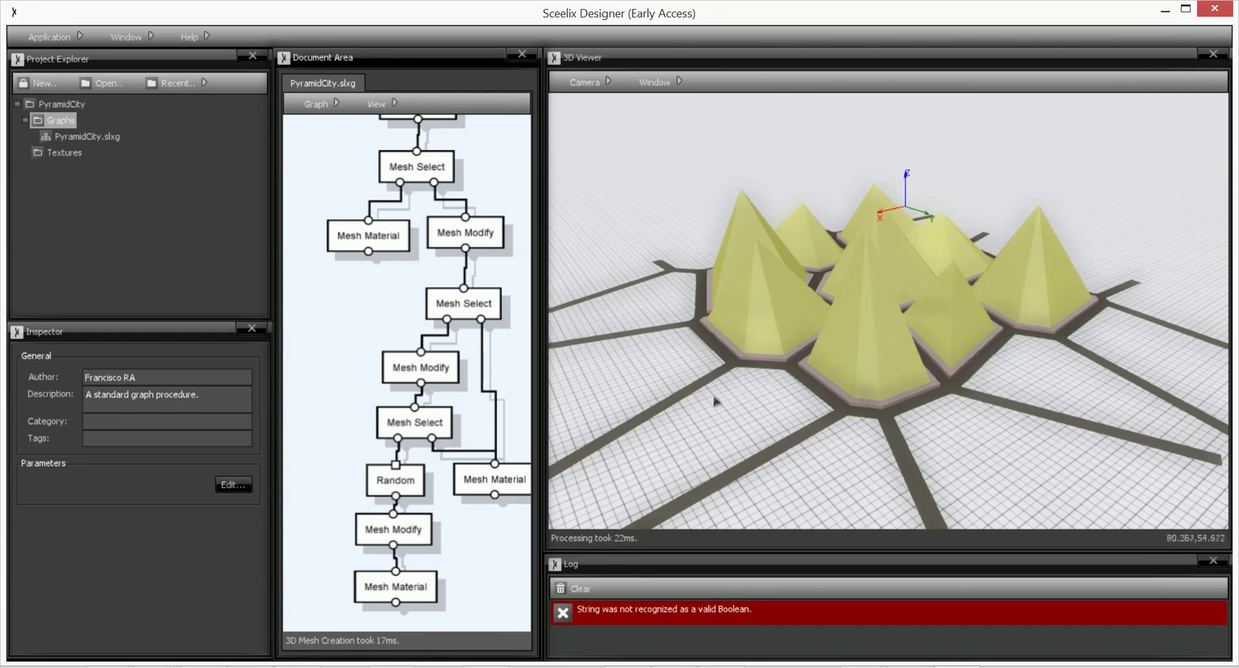
Add an Integer attribute to Random ranging 150 to 255, named bcolor.
click(398, 483)
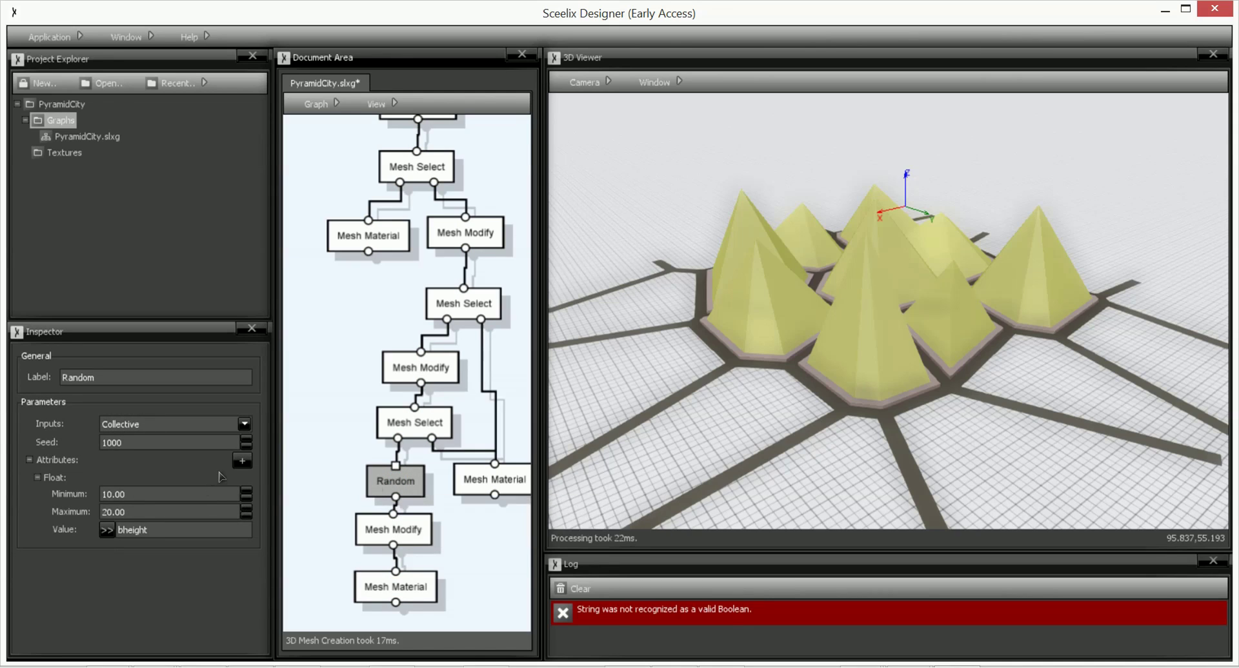
click(243, 462)
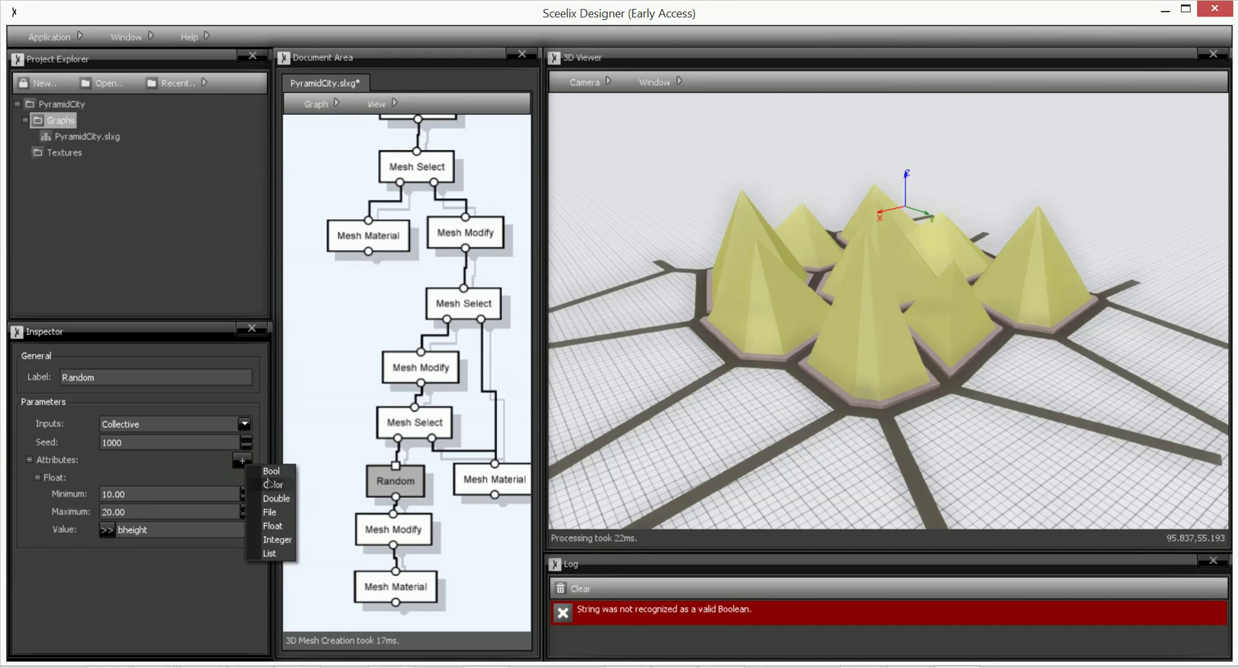
click(281, 546)
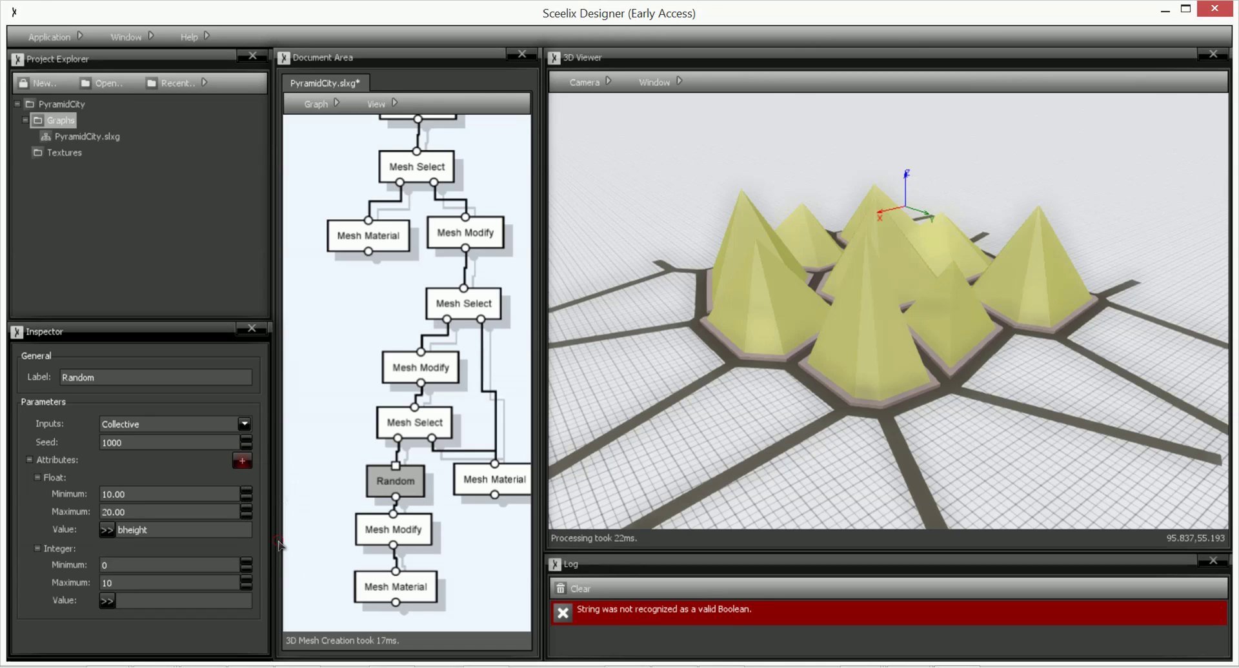
click(106, 567)
text(50)
key(Tab)
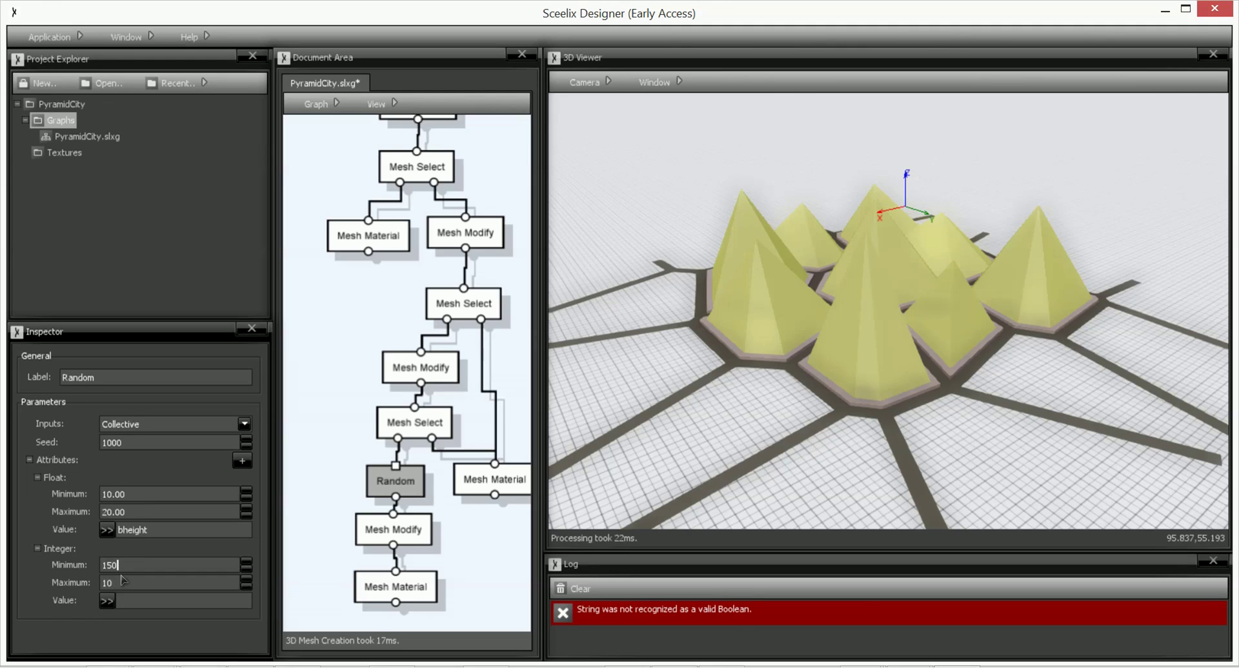
text(255)
click(178, 597)
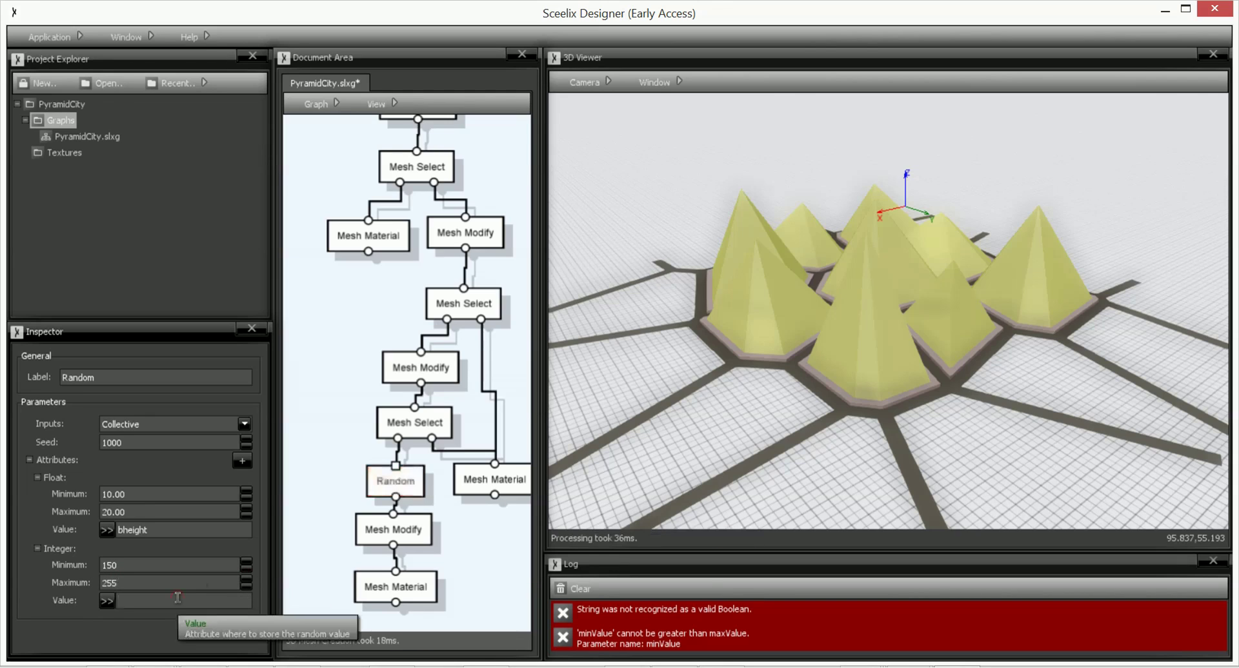
text(bcolor)
click(464, 567)
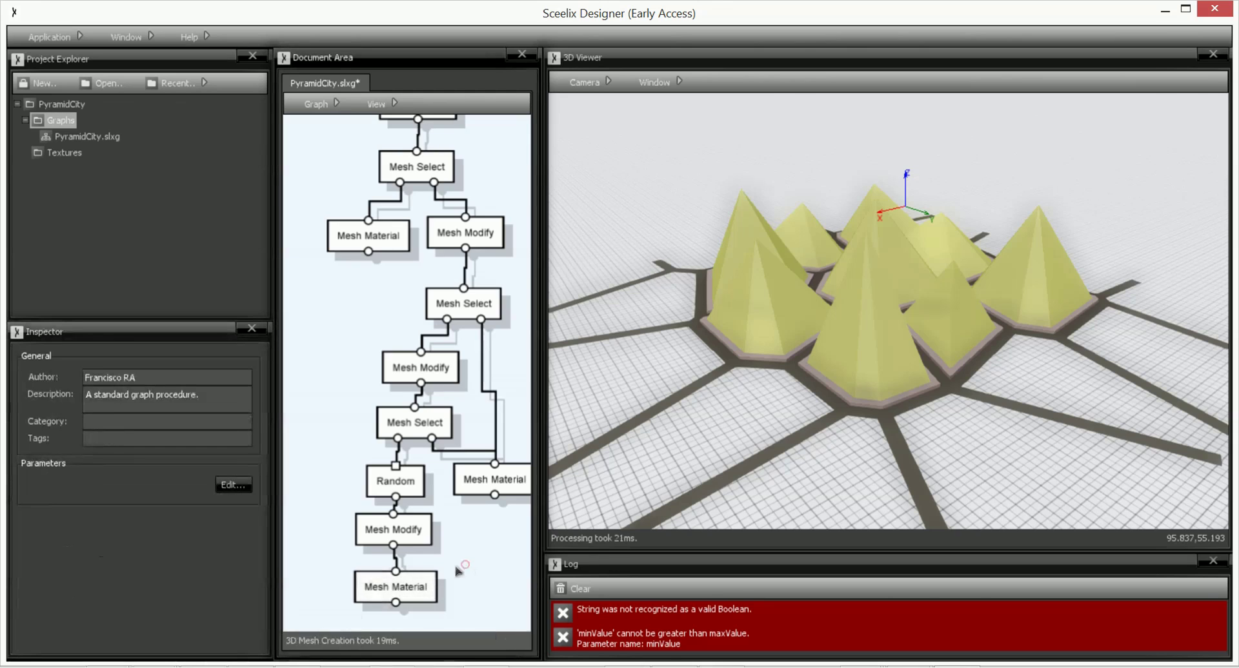
click(403, 588)
right_click(56, 444)
click(84, 466)
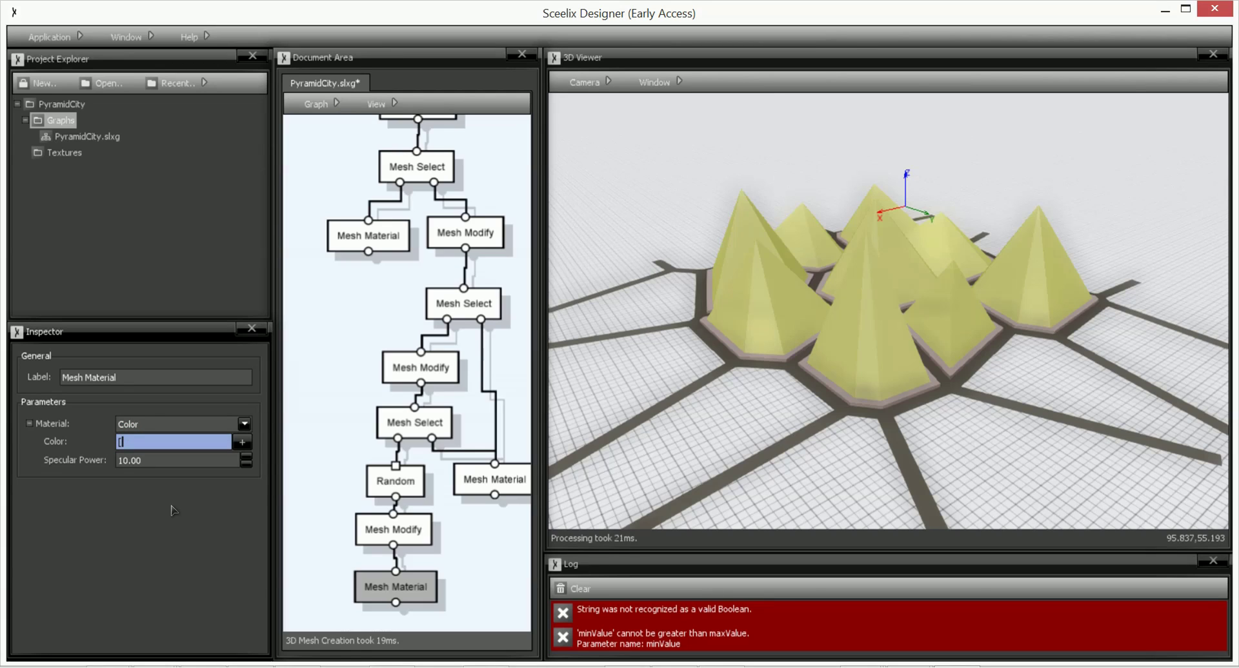
text([@bc)
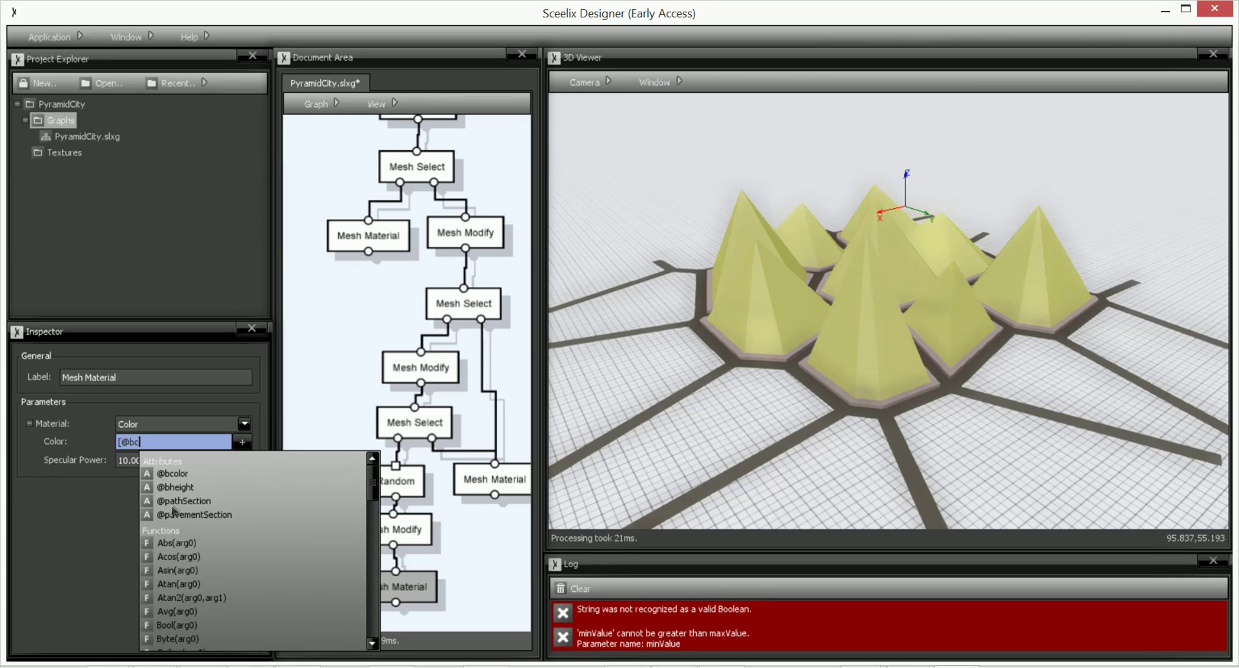
text(olor,@)
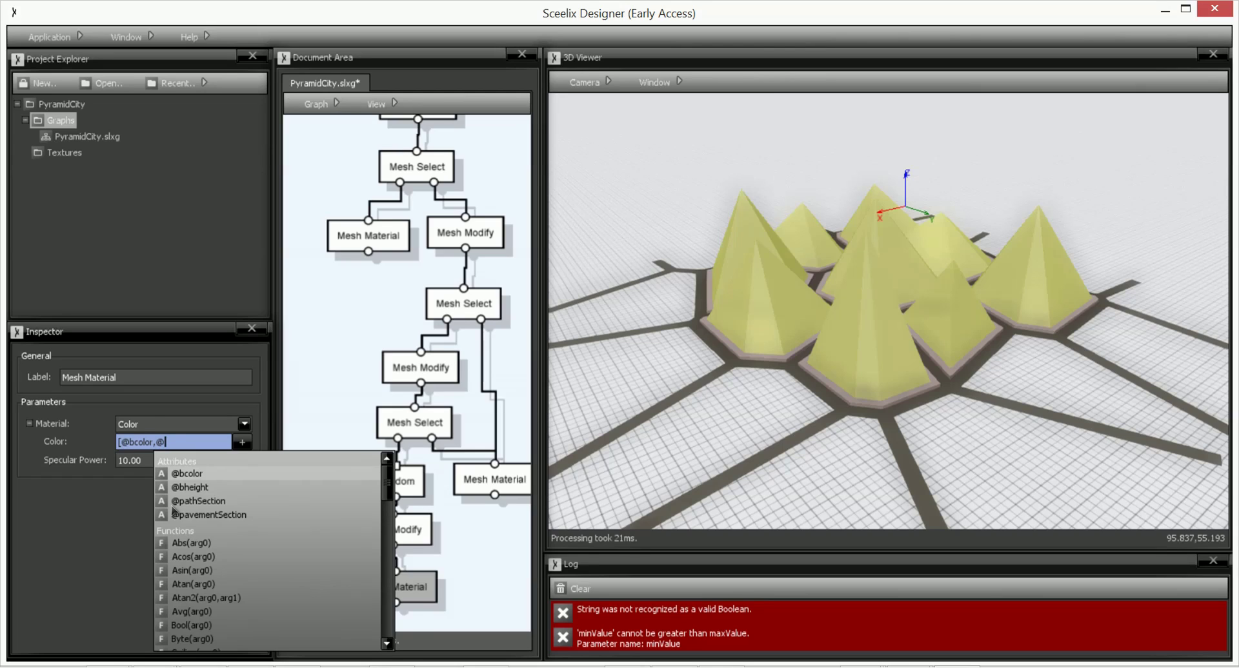
text(bcolor)
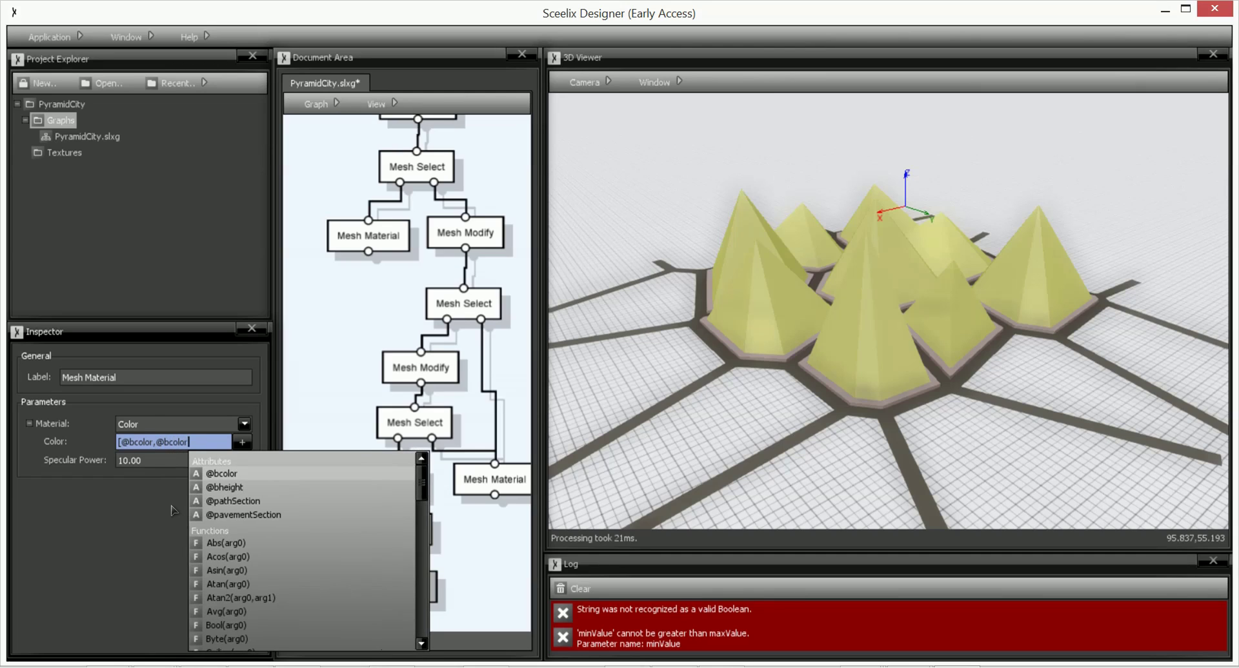
text(, 0)
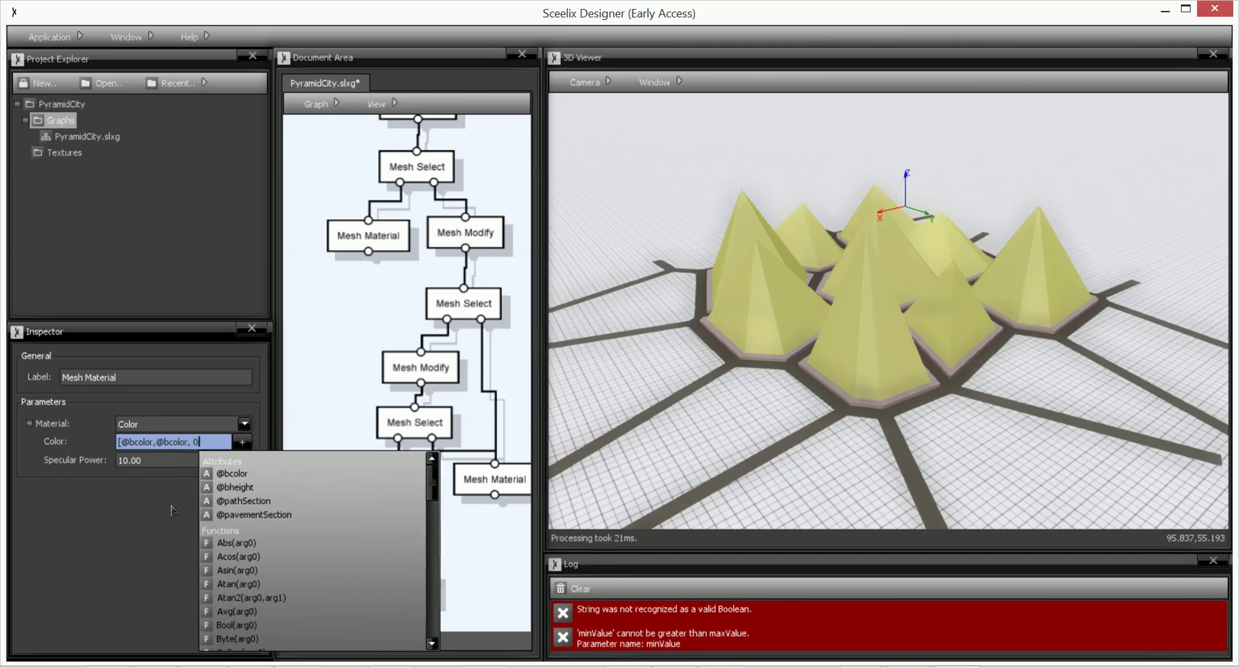
key(BackSpace)
text(0])
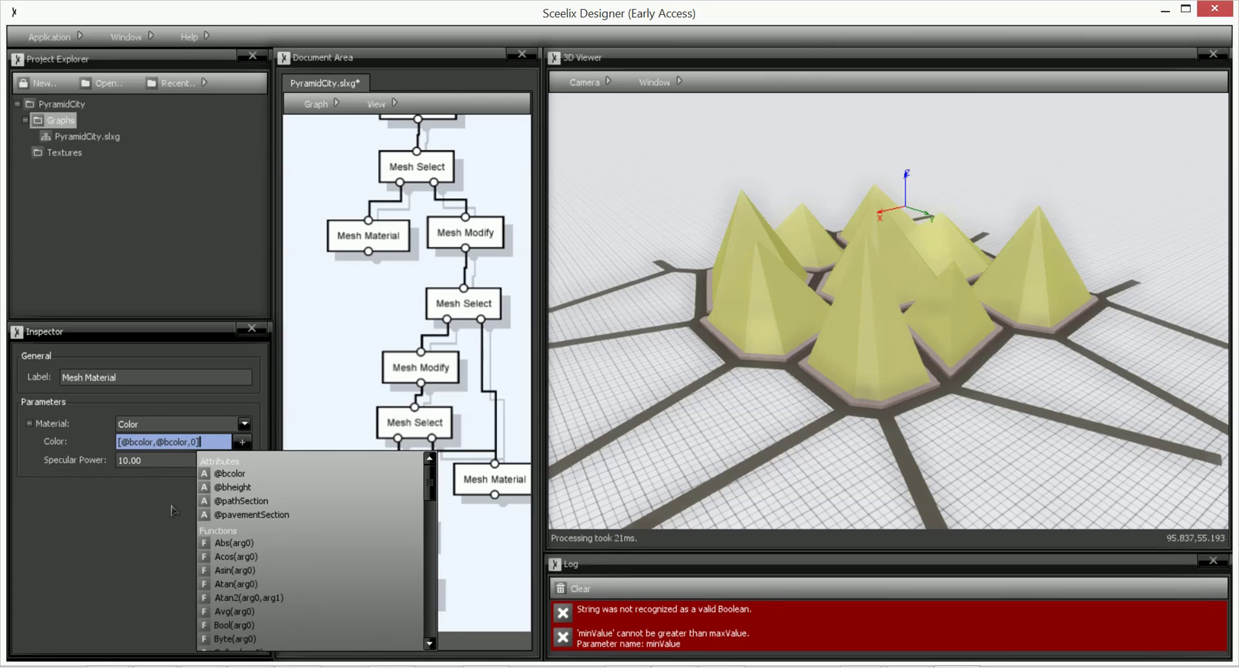
Rerun the graph to show the varied yellow pyramids, then clear the error log.
click(459, 555)
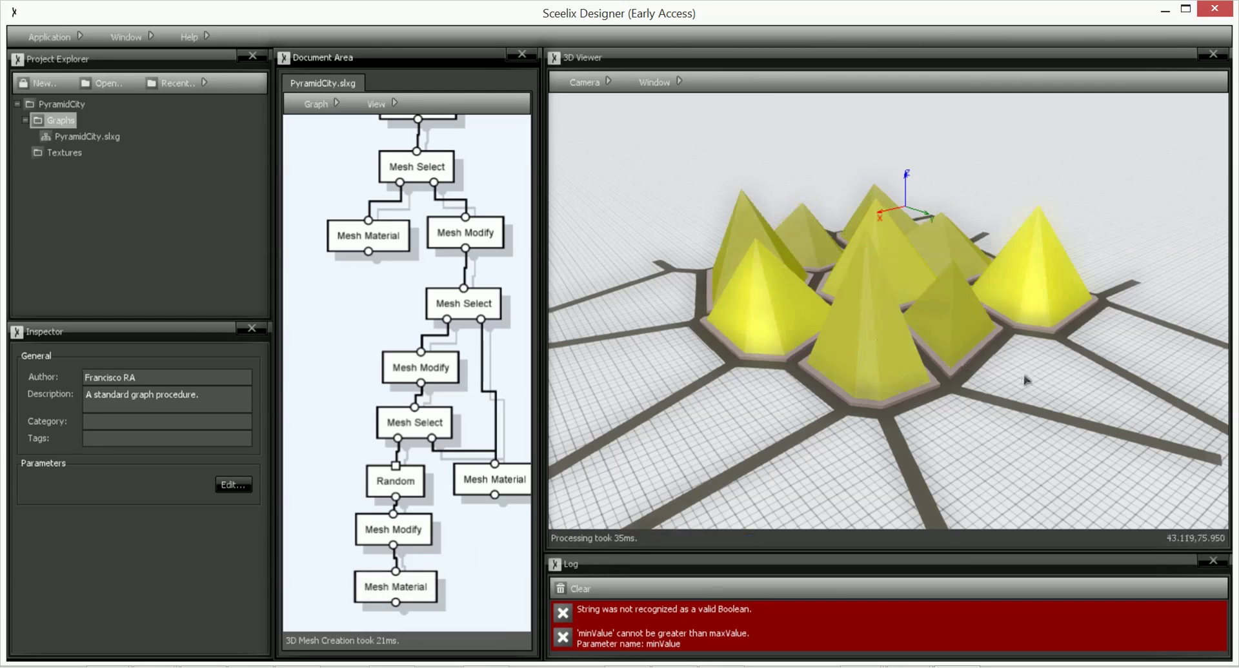
middle_drag(1027, 381, 931, 465)
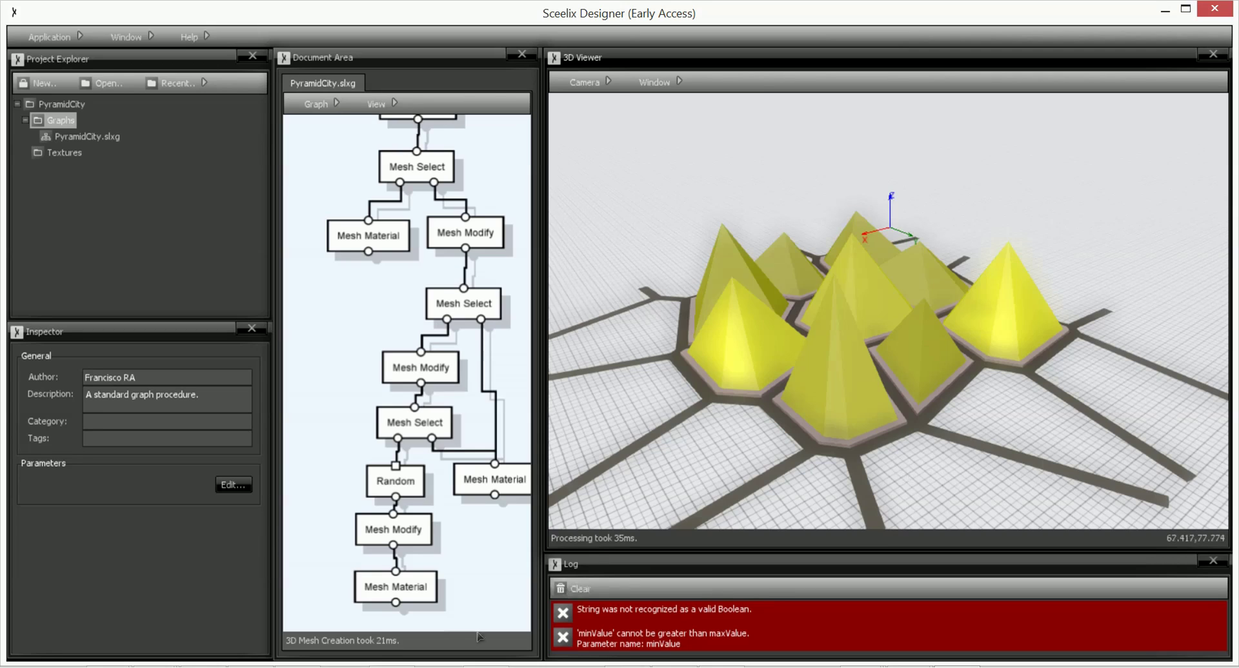
click(574, 589)
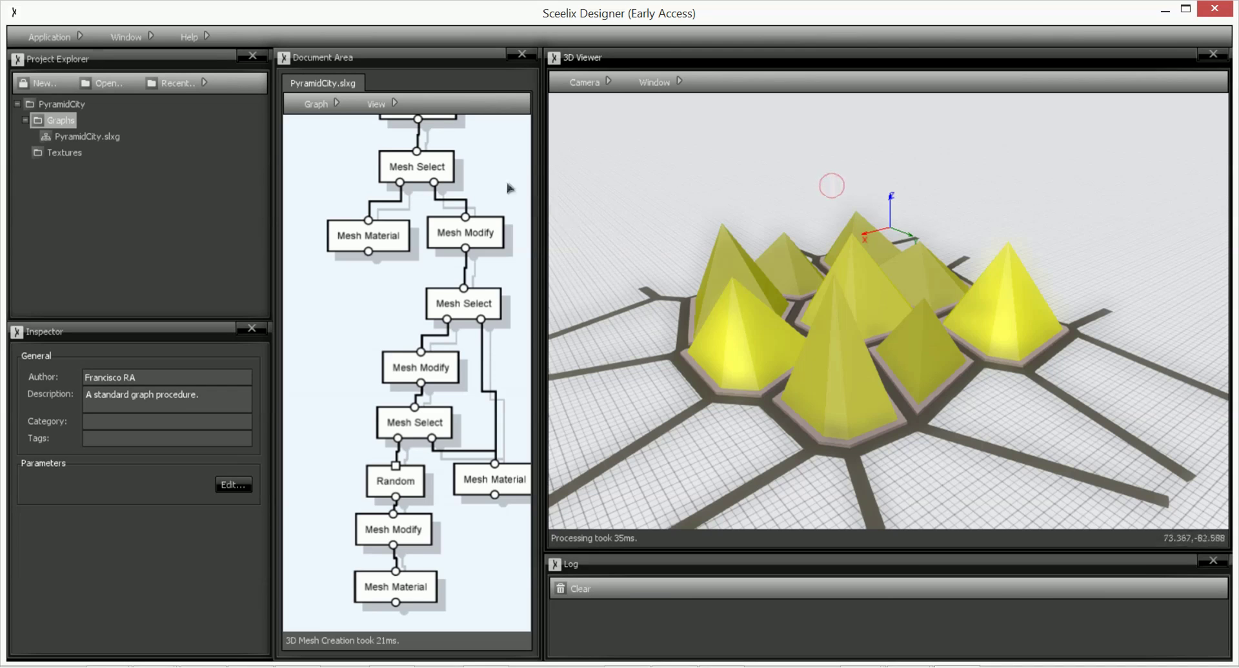
Set the Path Create node's Width and Height to 800 and regenerate the city.
scroll(513, 268, up, 4)
scroll(503, 304, up, 2)
click(429, 164)
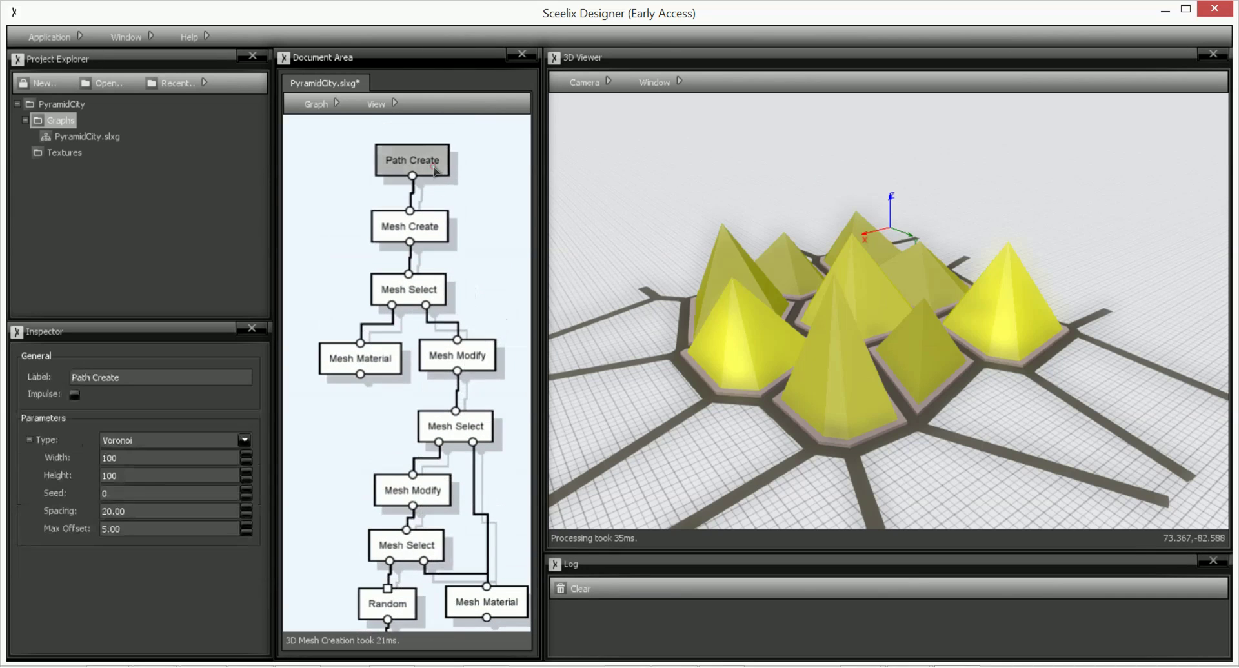
click(134, 460)
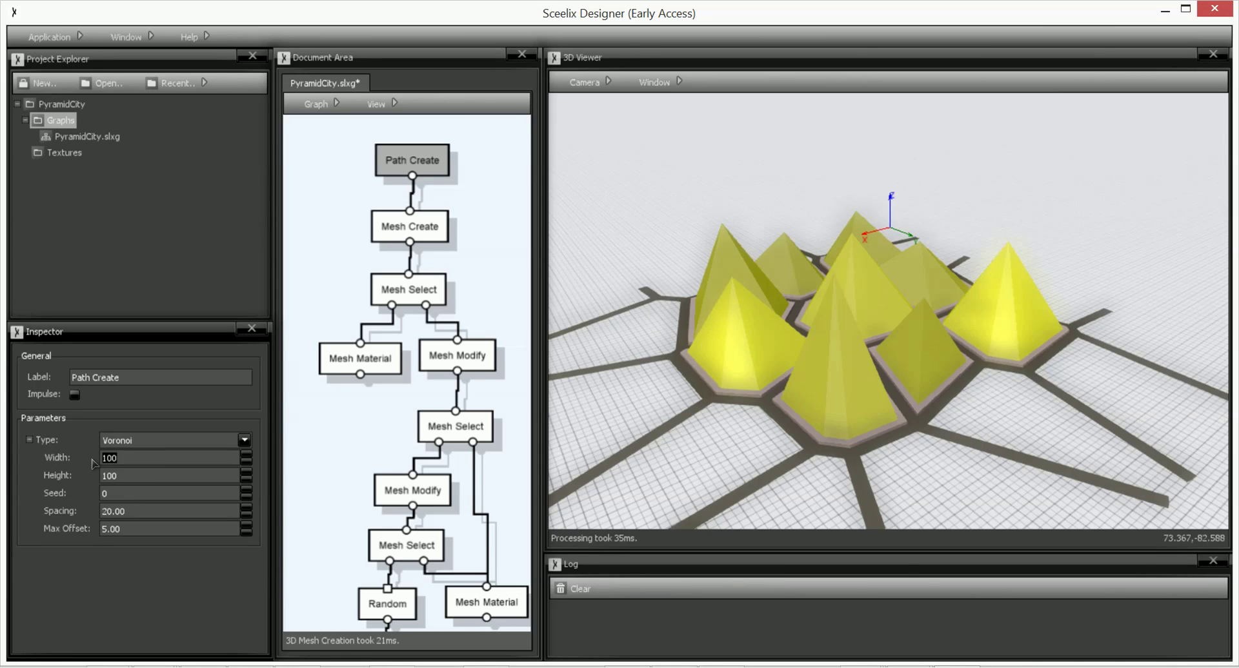
text(800)
click(128, 477)
text(800)
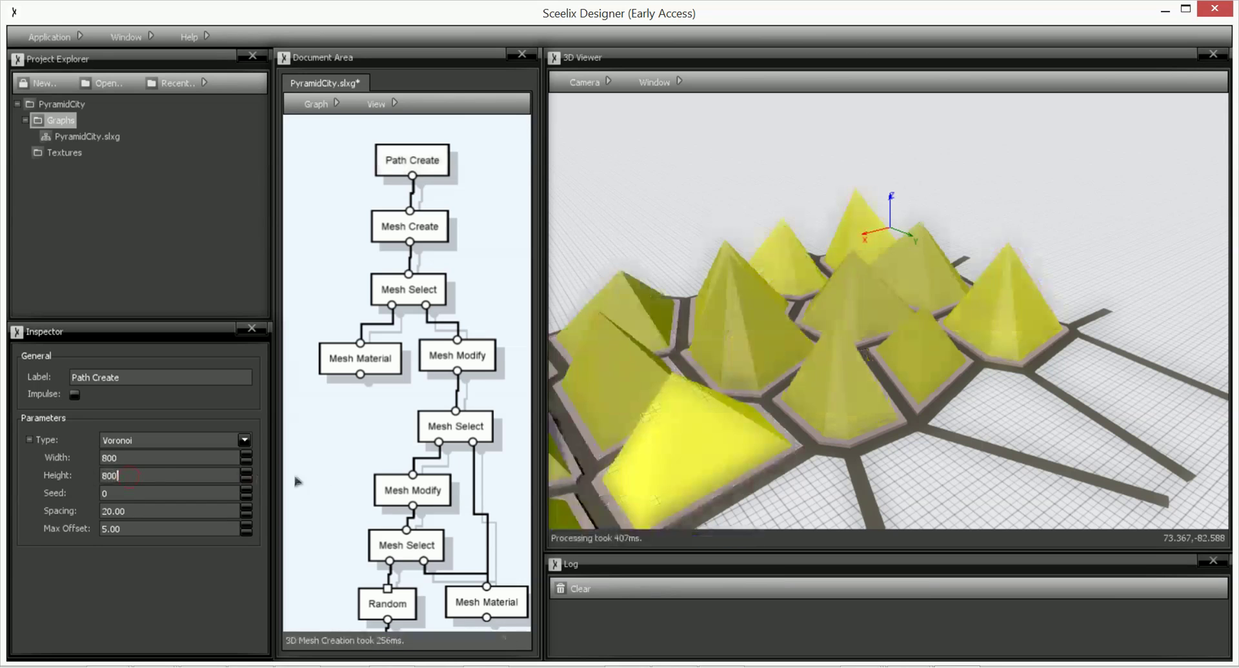
click(359, 449)
Zoom out and orbit the viewer to see the wider pyramid city.
scroll(845, 329, down, 5)
scroll(917, 257, down, 5)
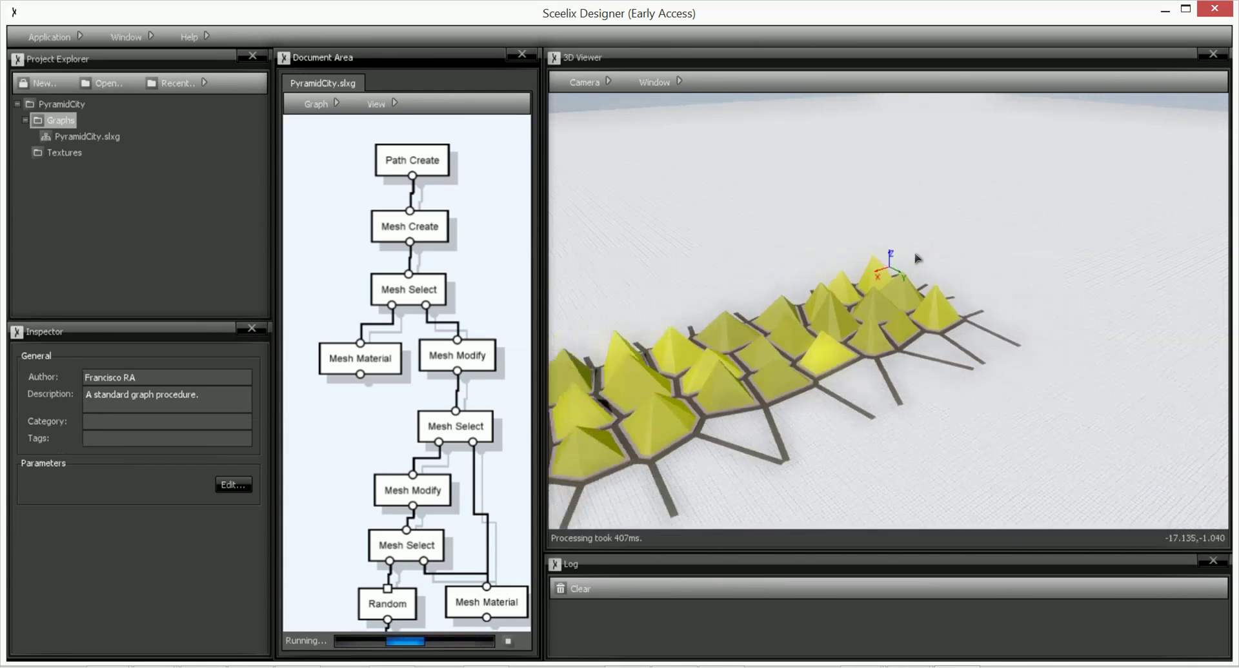
scroll(916, 257, down, 2)
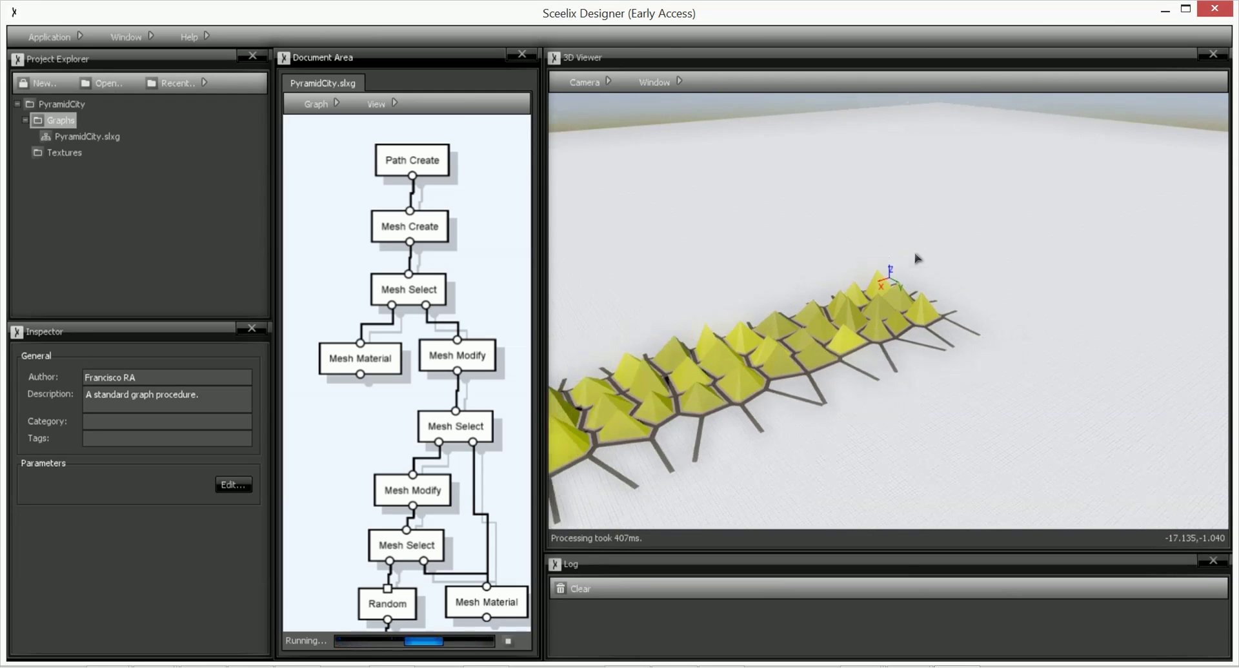
drag(920, 210, 996, 256)
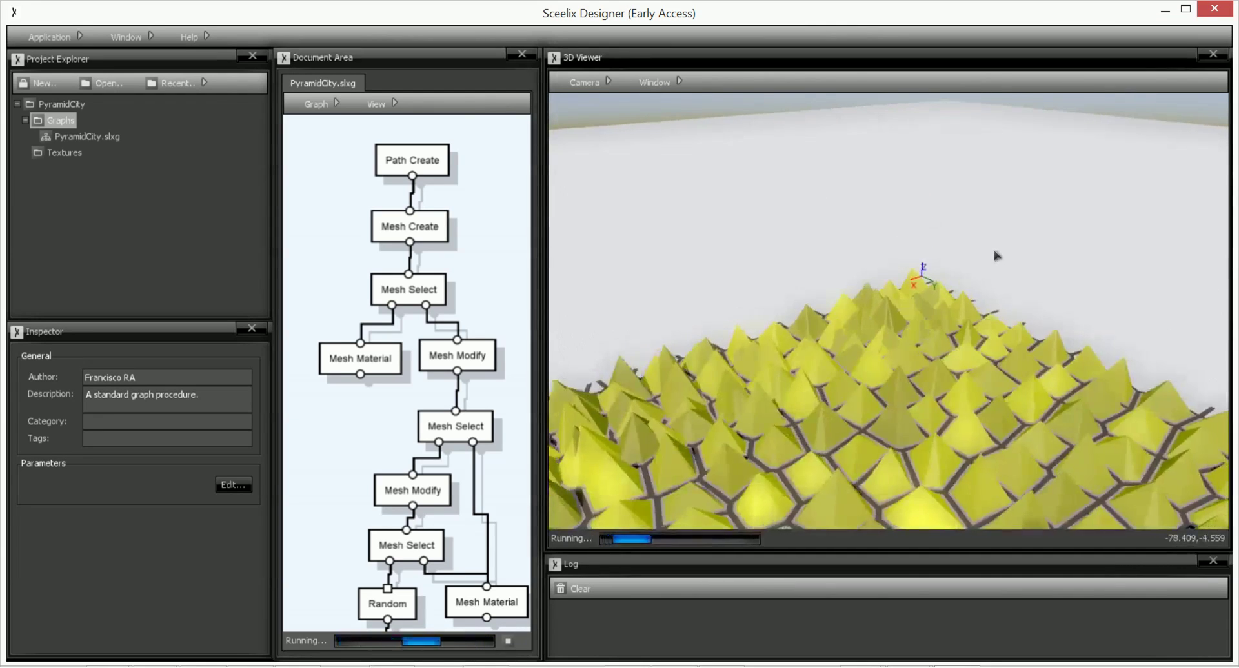